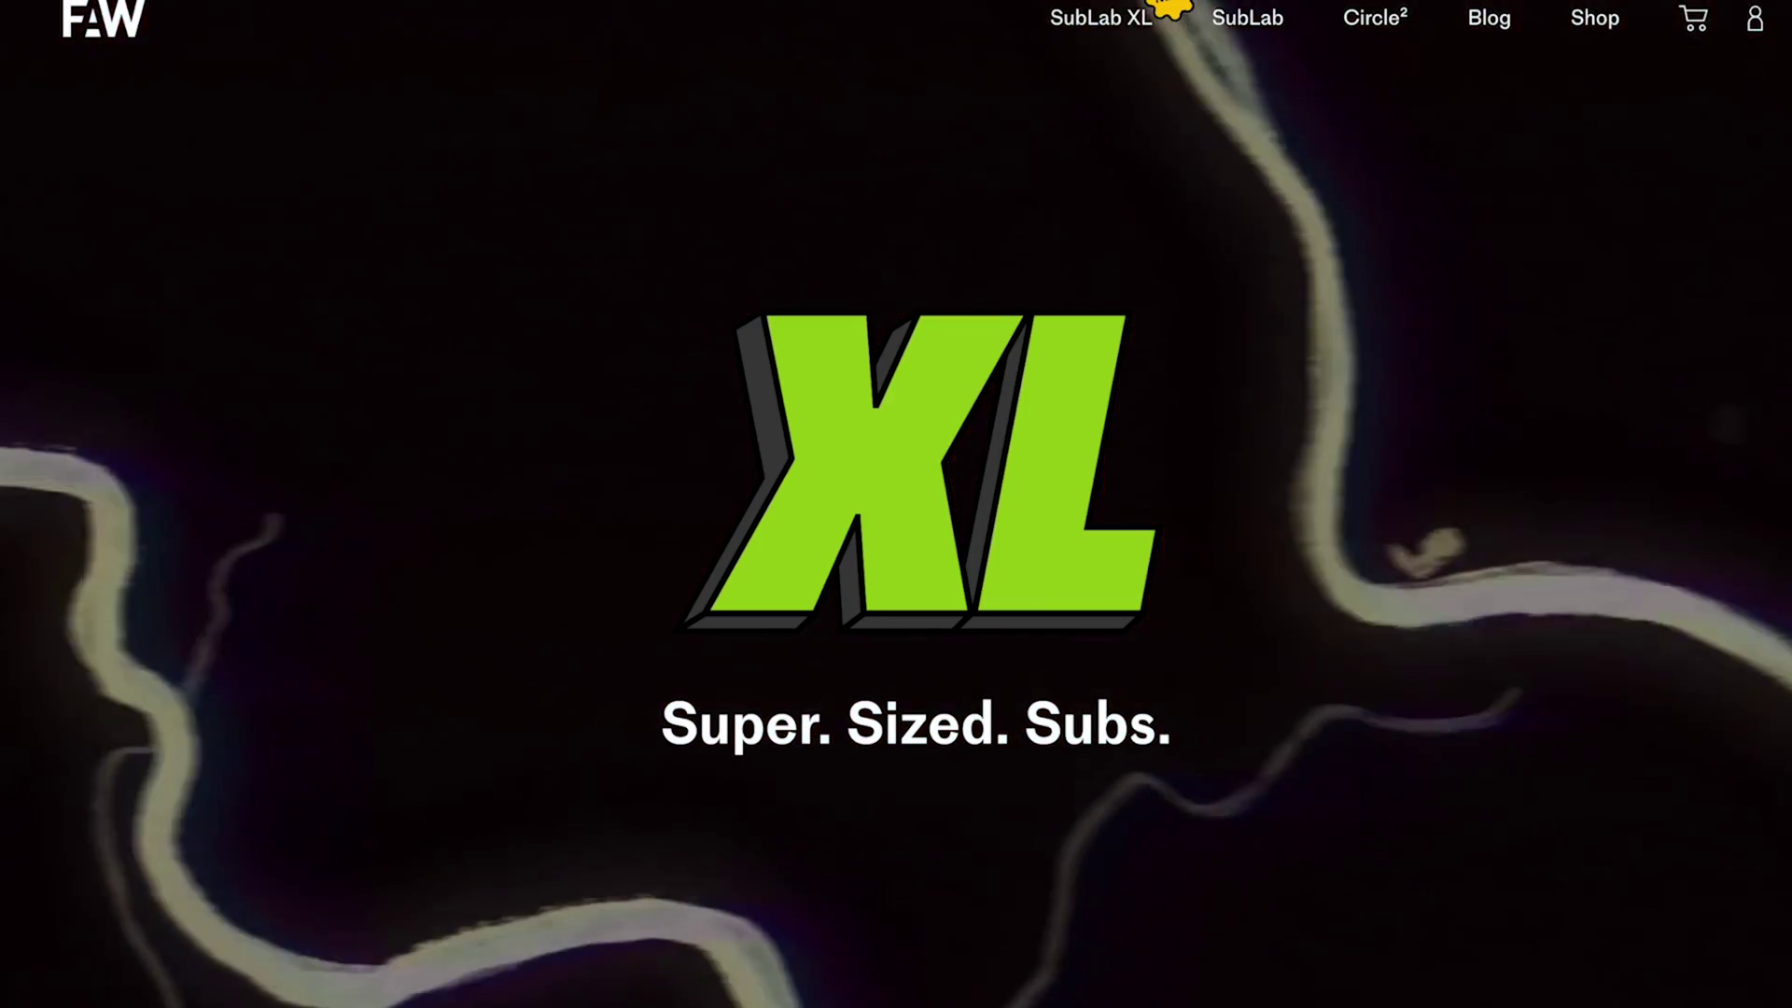
Step: Experiment with the old preset: reshape the tone curve, raise its high shelf, peek at effects and glide
scroll(895, 504, "down", 15)
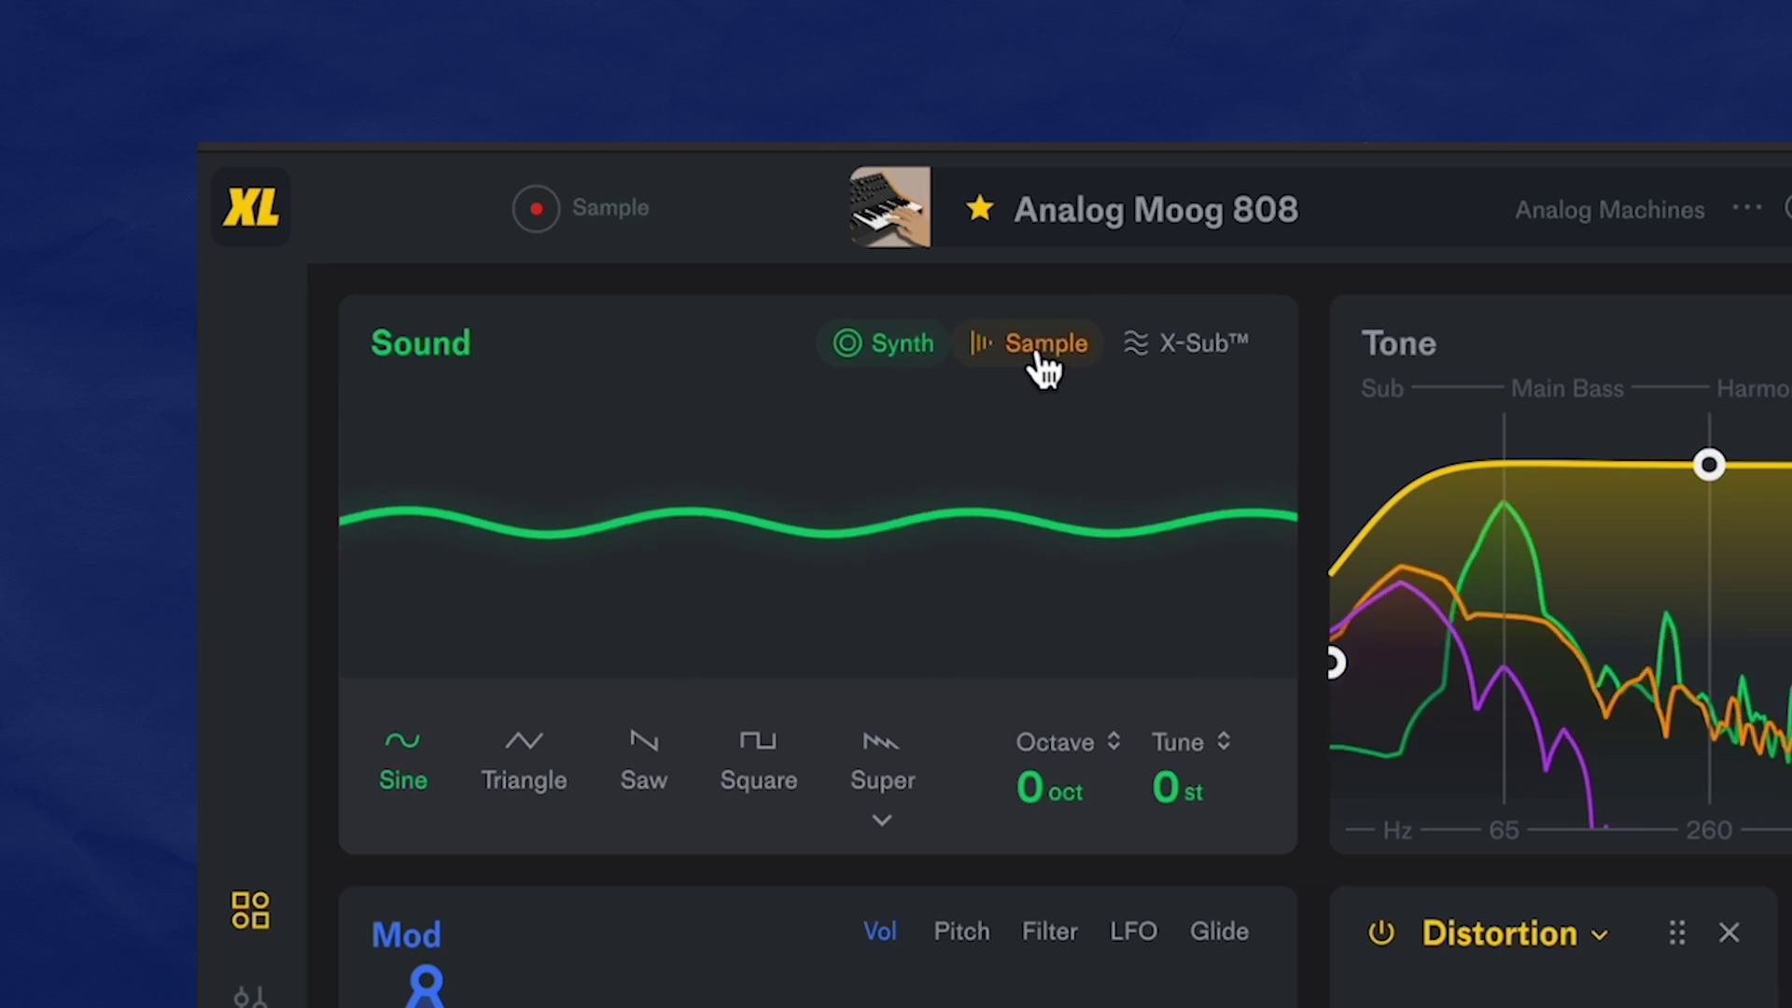
left_click(1032, 361)
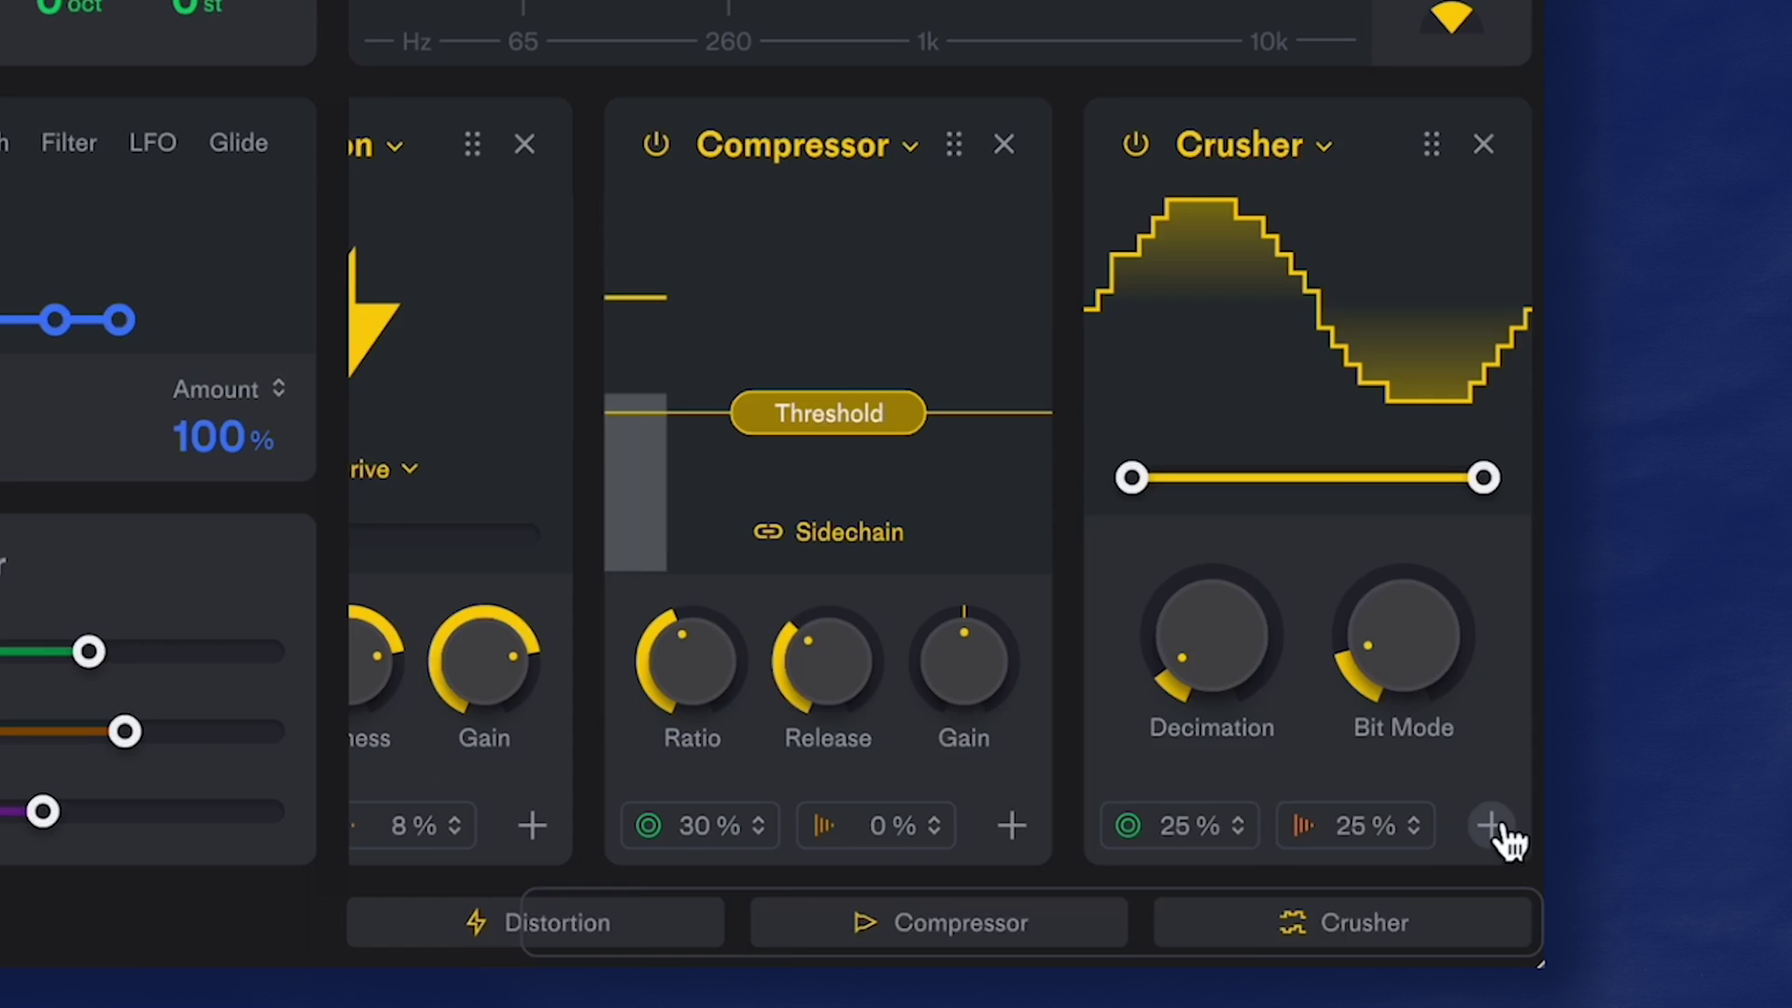
left_click(1490, 825)
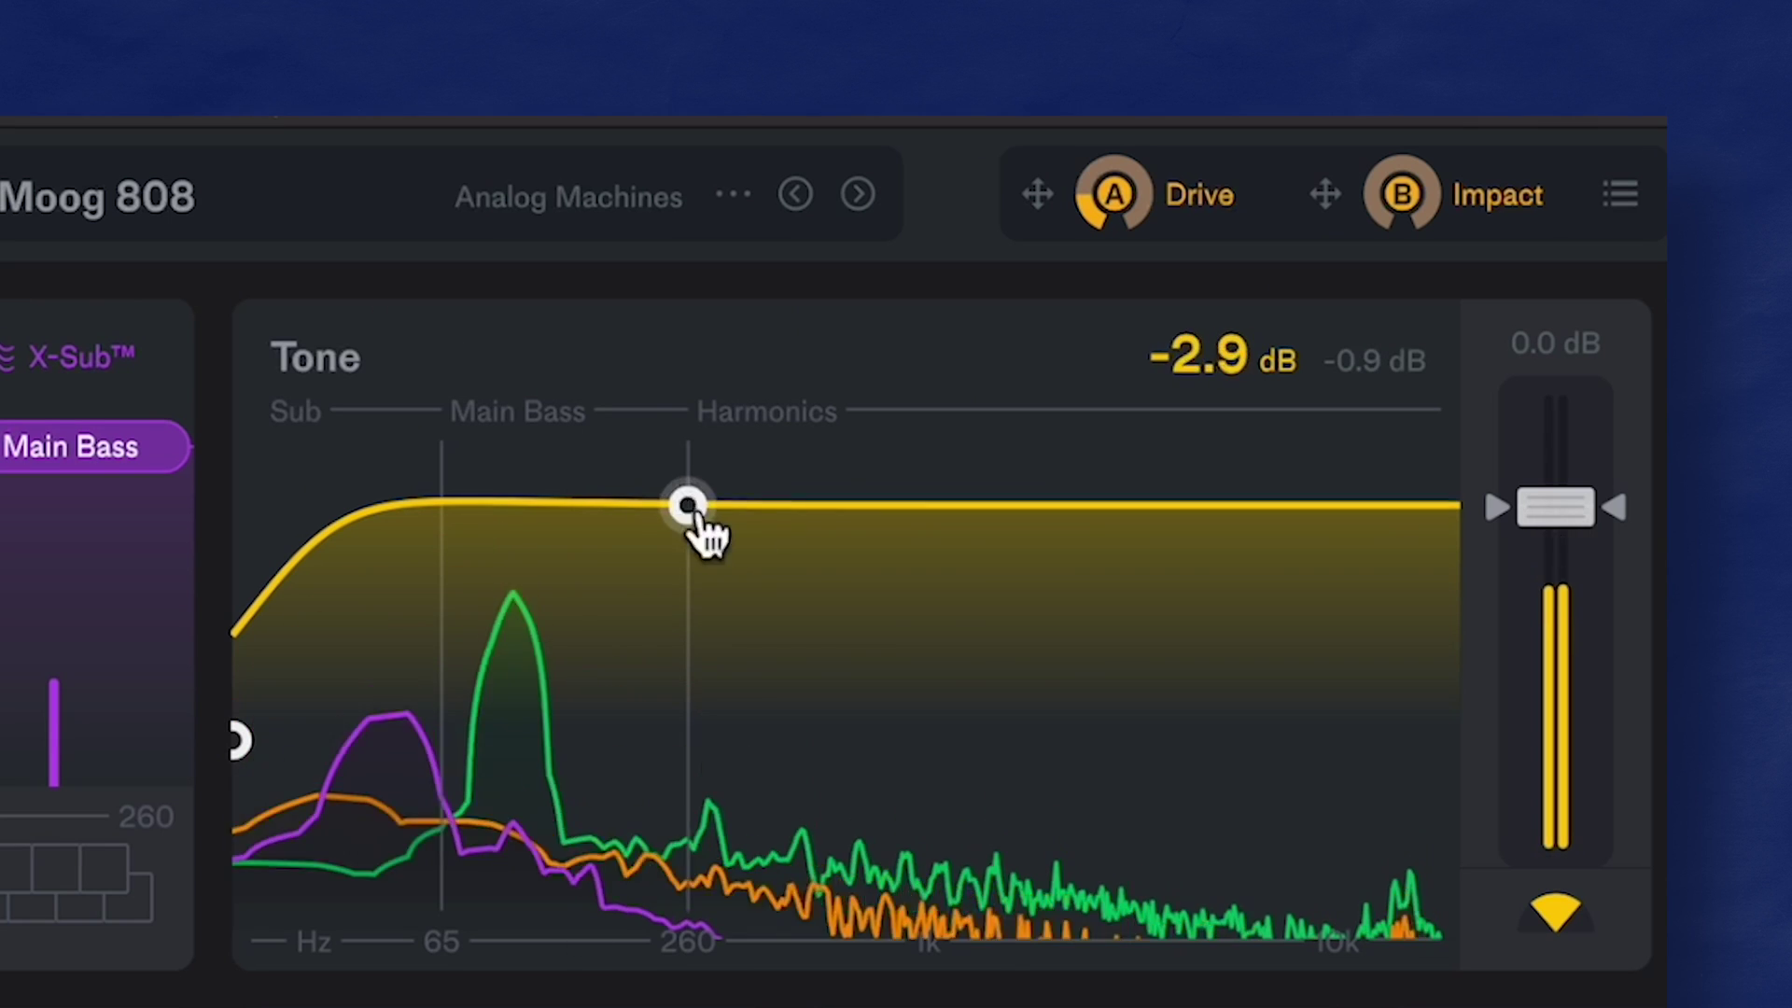
left_click_drag(687, 503, 1058, 819)
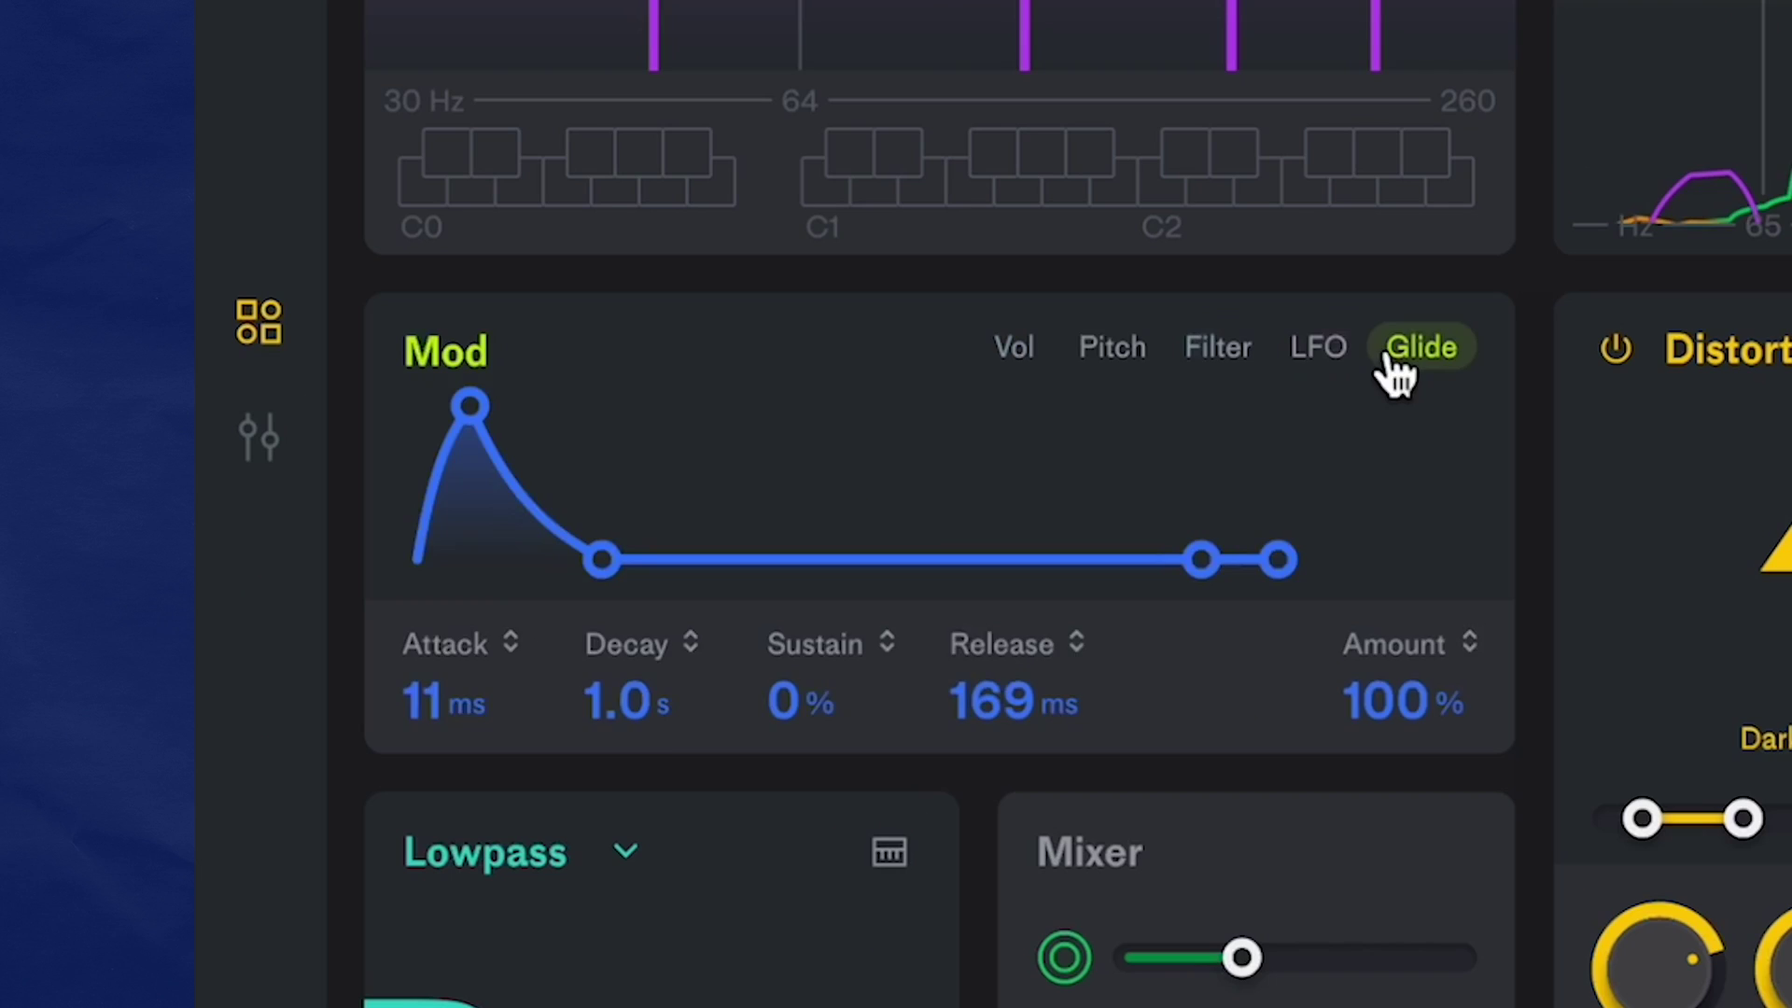
left_click(1419, 348)
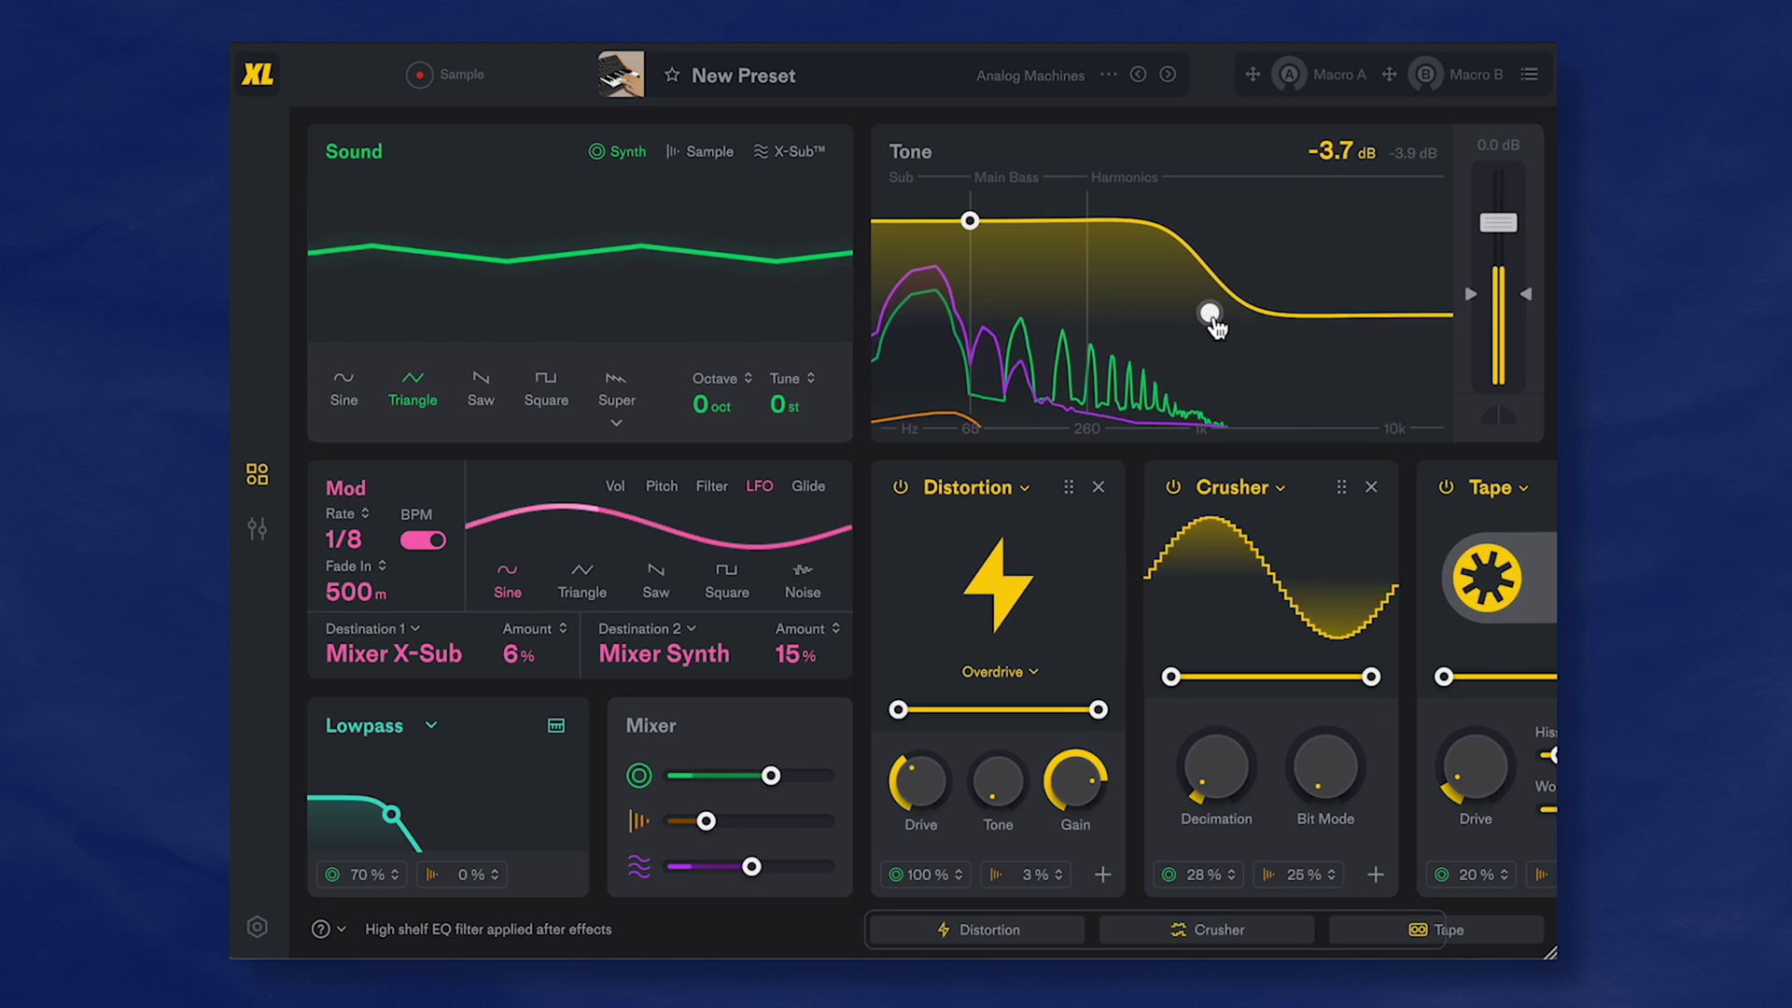
left_click_drag(1208, 319, 1207, 293)
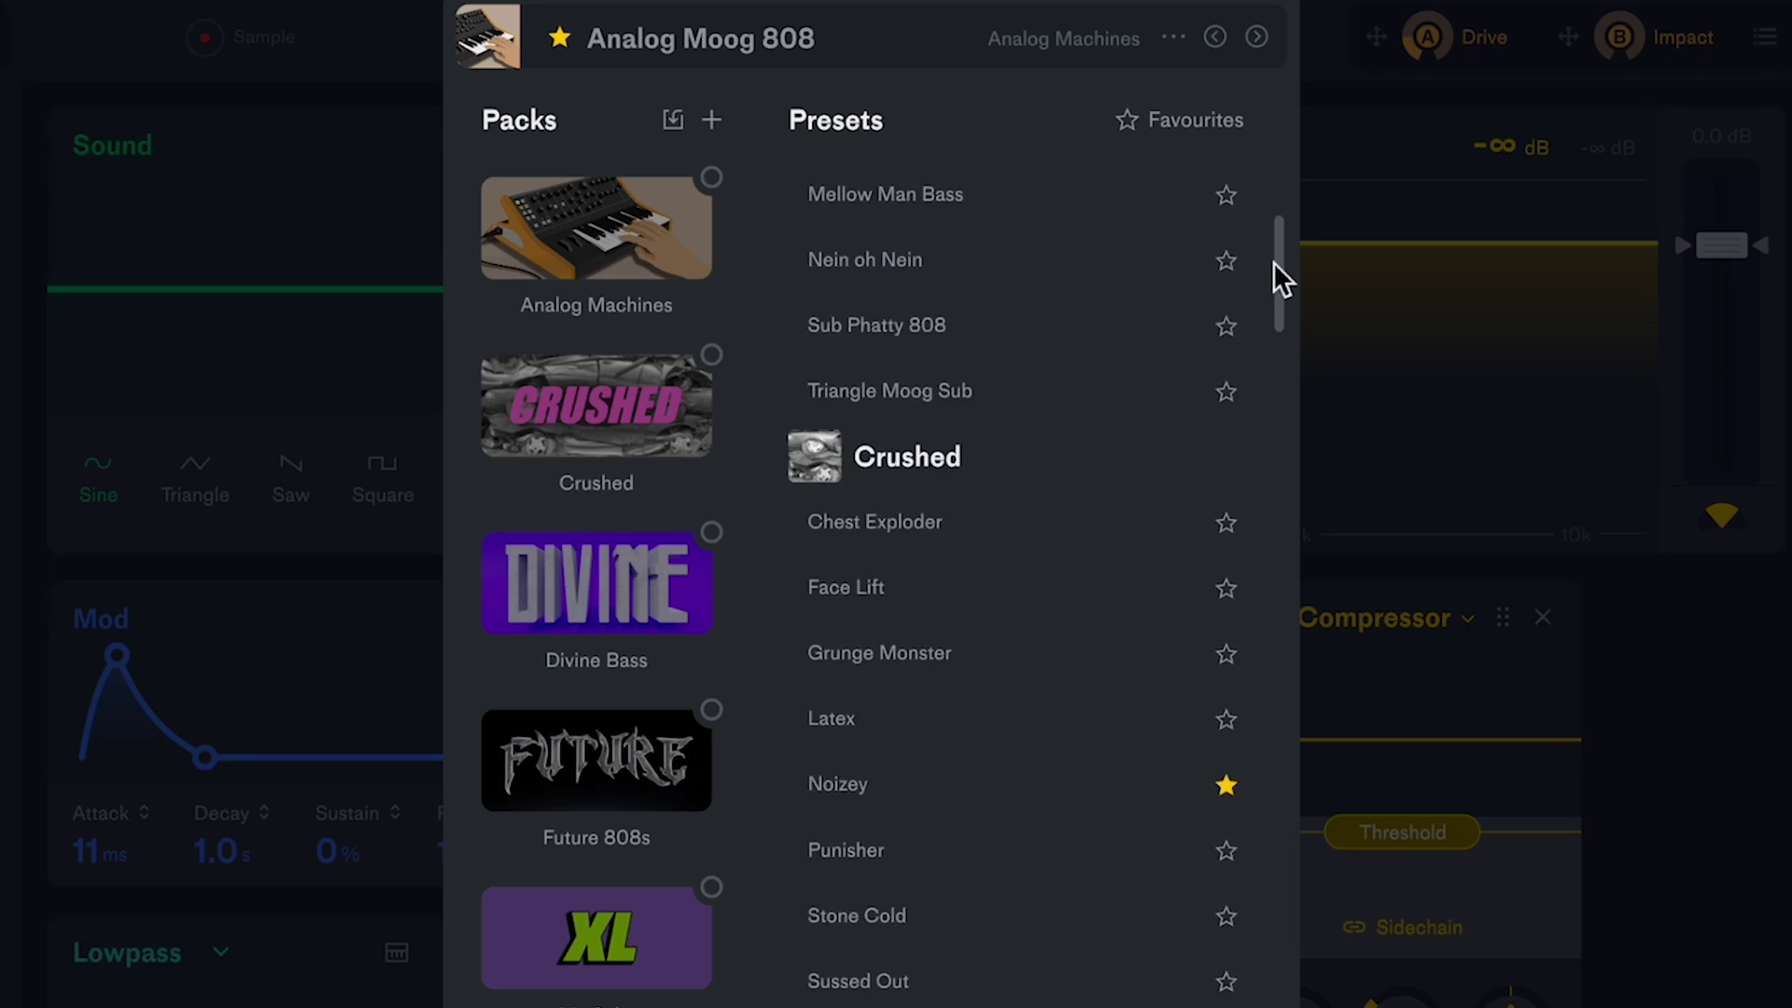
Step: Start a blank New Preset from the preset options menu
scroll(1269, 280, "down", 10)
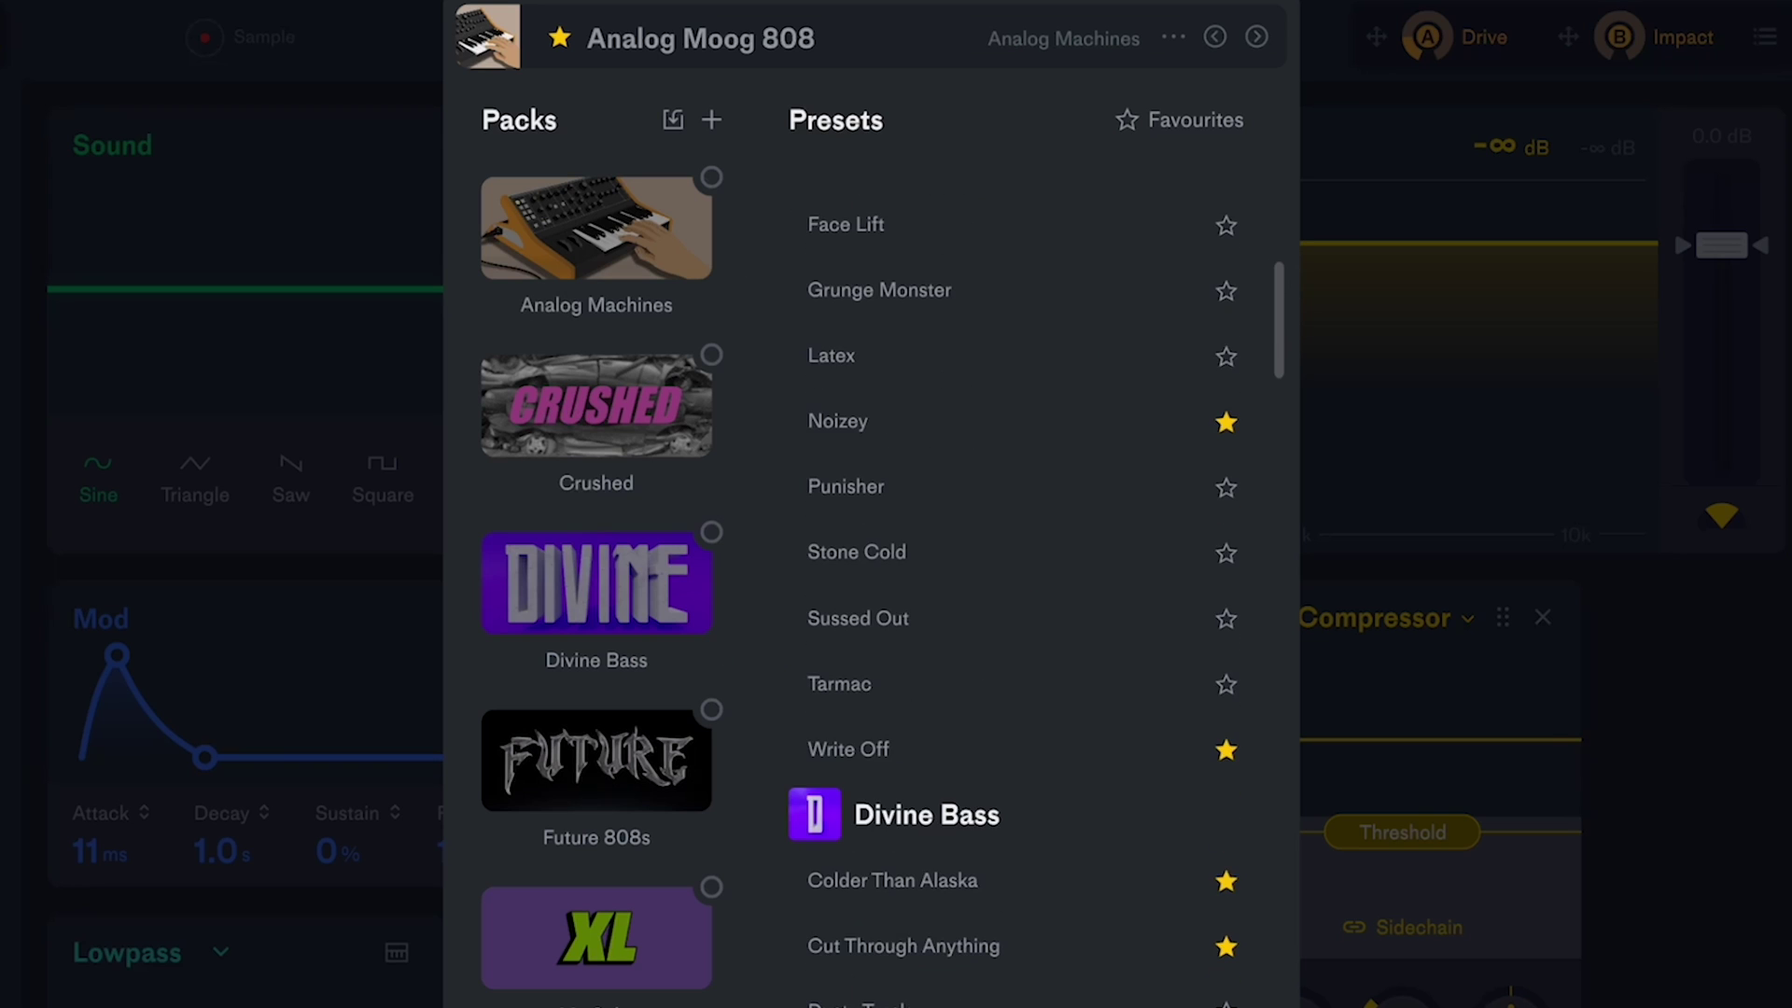
scroll(1245, 392, "down", 15)
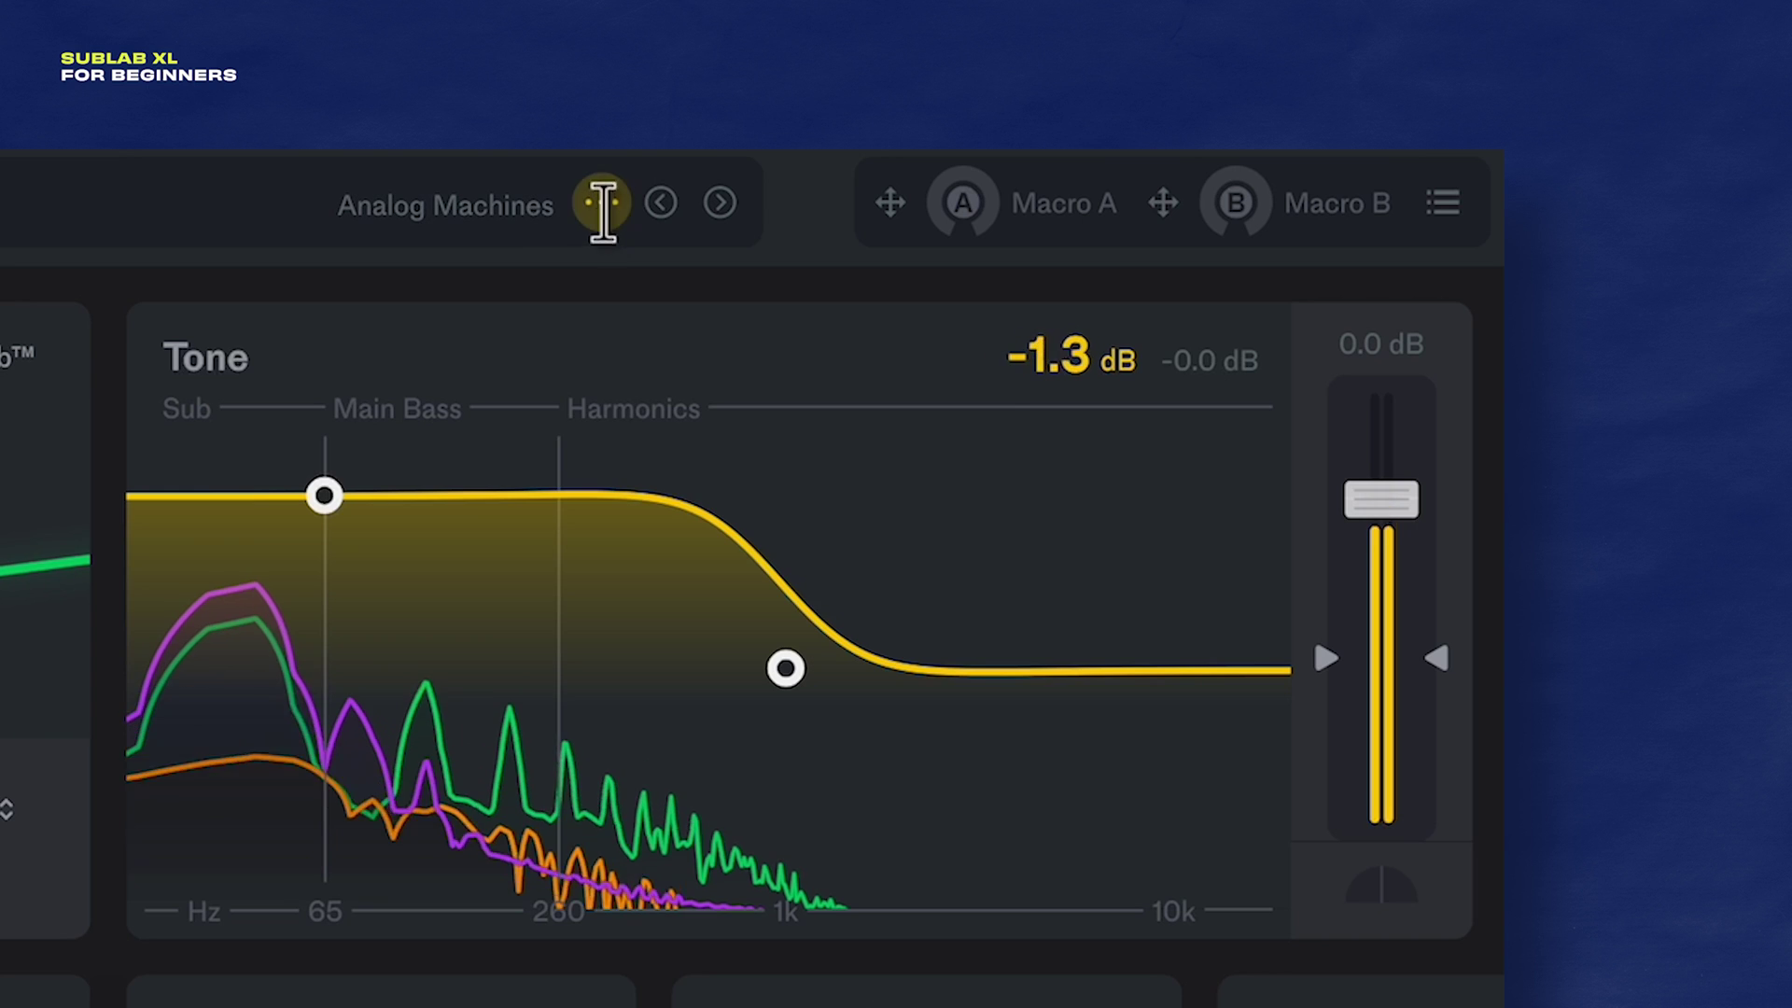
left_click(602, 203)
left_click(642, 353)
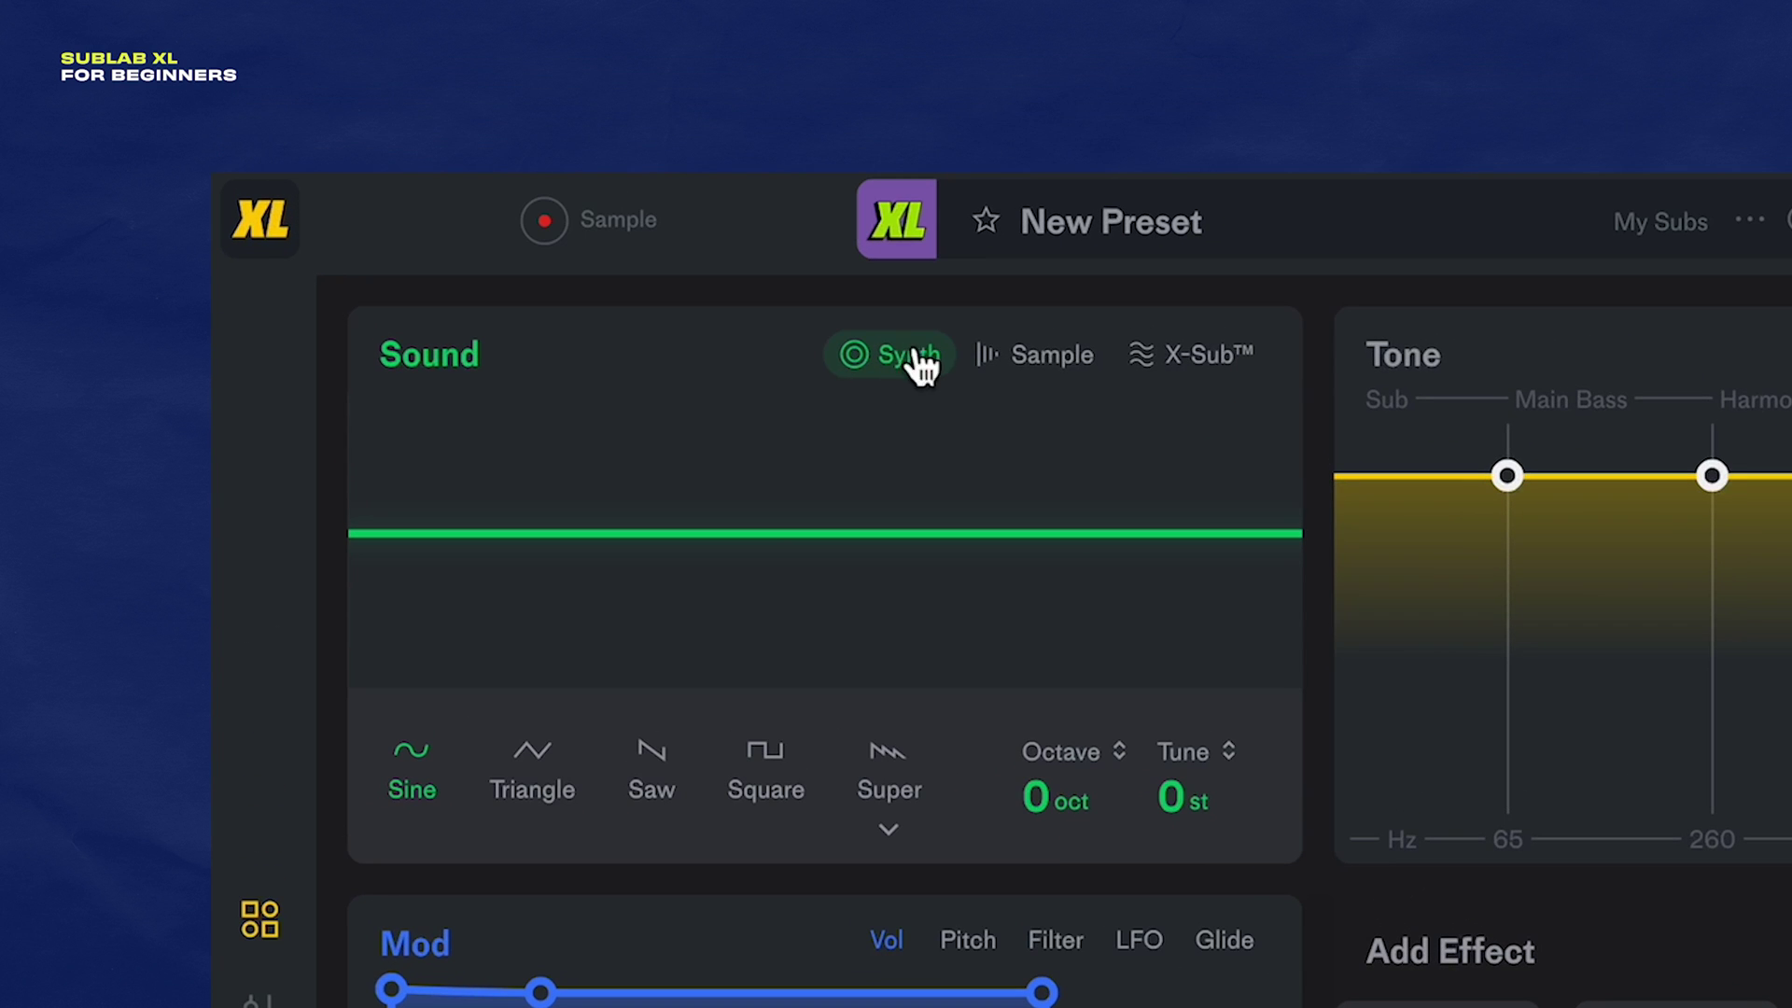
Step: Audition the Sample and X-Sub sources and try the Main Bass and Sub tone handles
left_click(1027, 360)
left_click(640, 702)
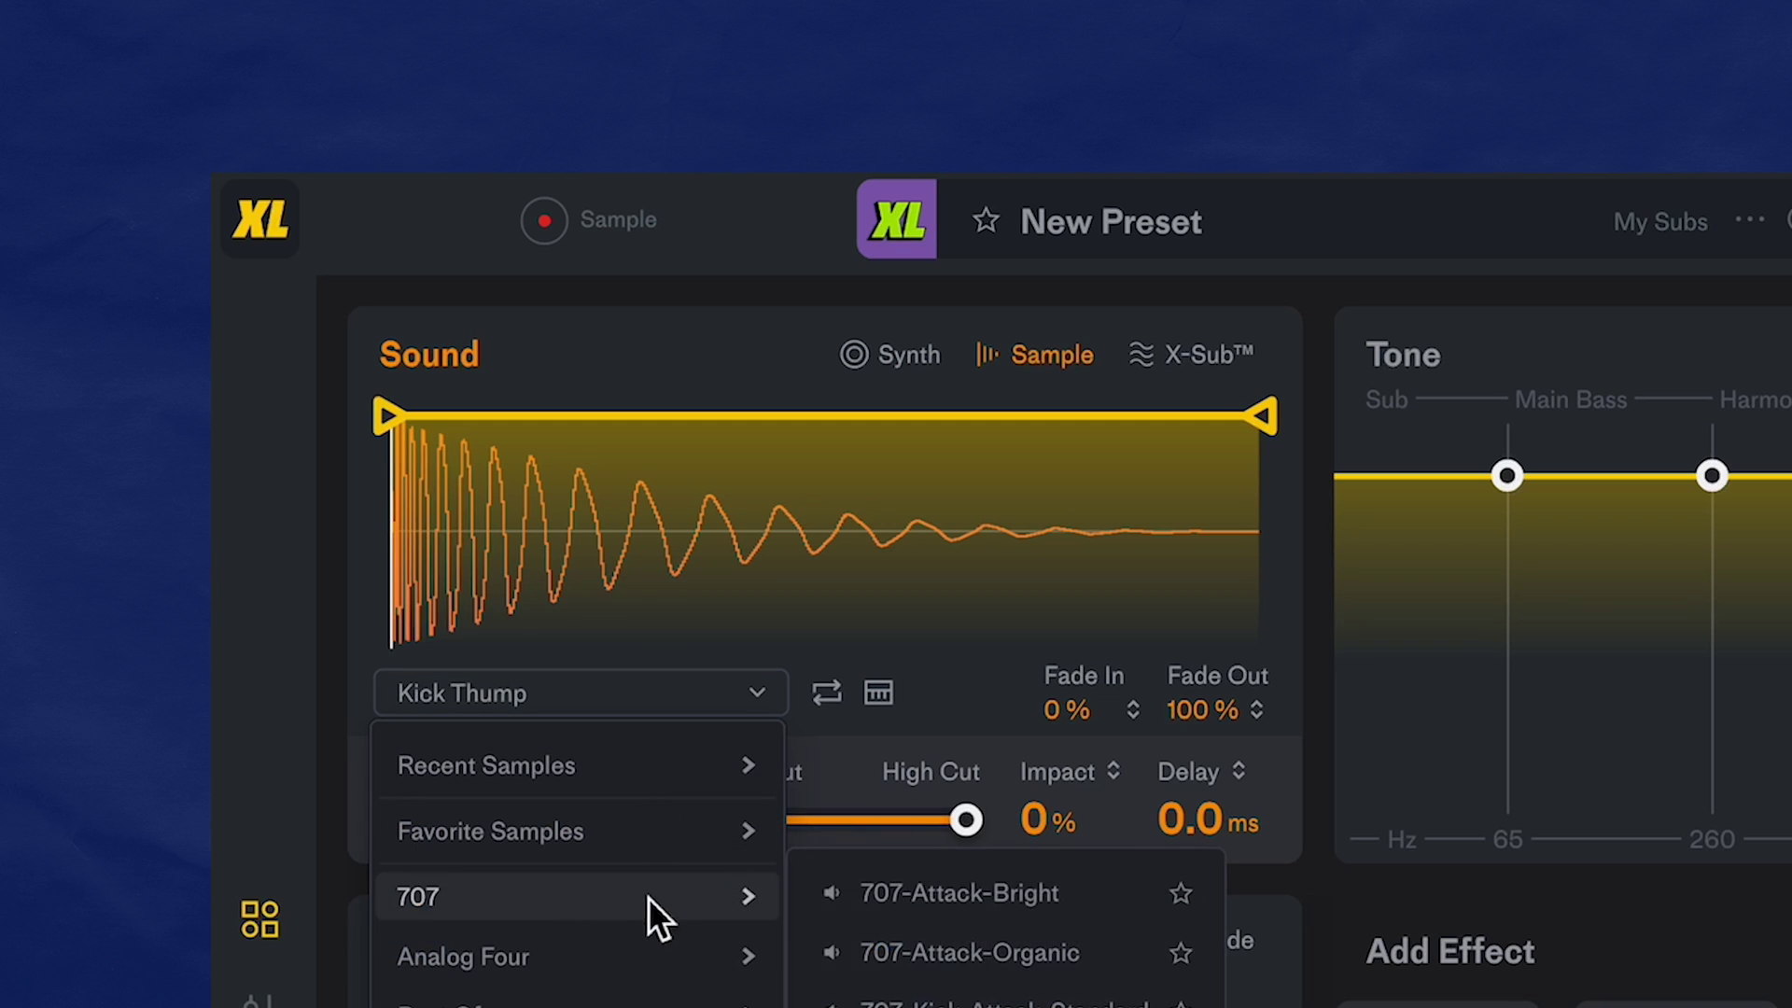
left_click(1198, 362)
mouse_move(1172, 432)
left_mouse_down()
mouse_move(960, 520)
mouse_move(1177, 431)
left_mouse_up()
mouse_move(571, 431)
left_mouse_down()
mouse_move(564, 532)
mouse_move(584, 402)
left_mouse_up()
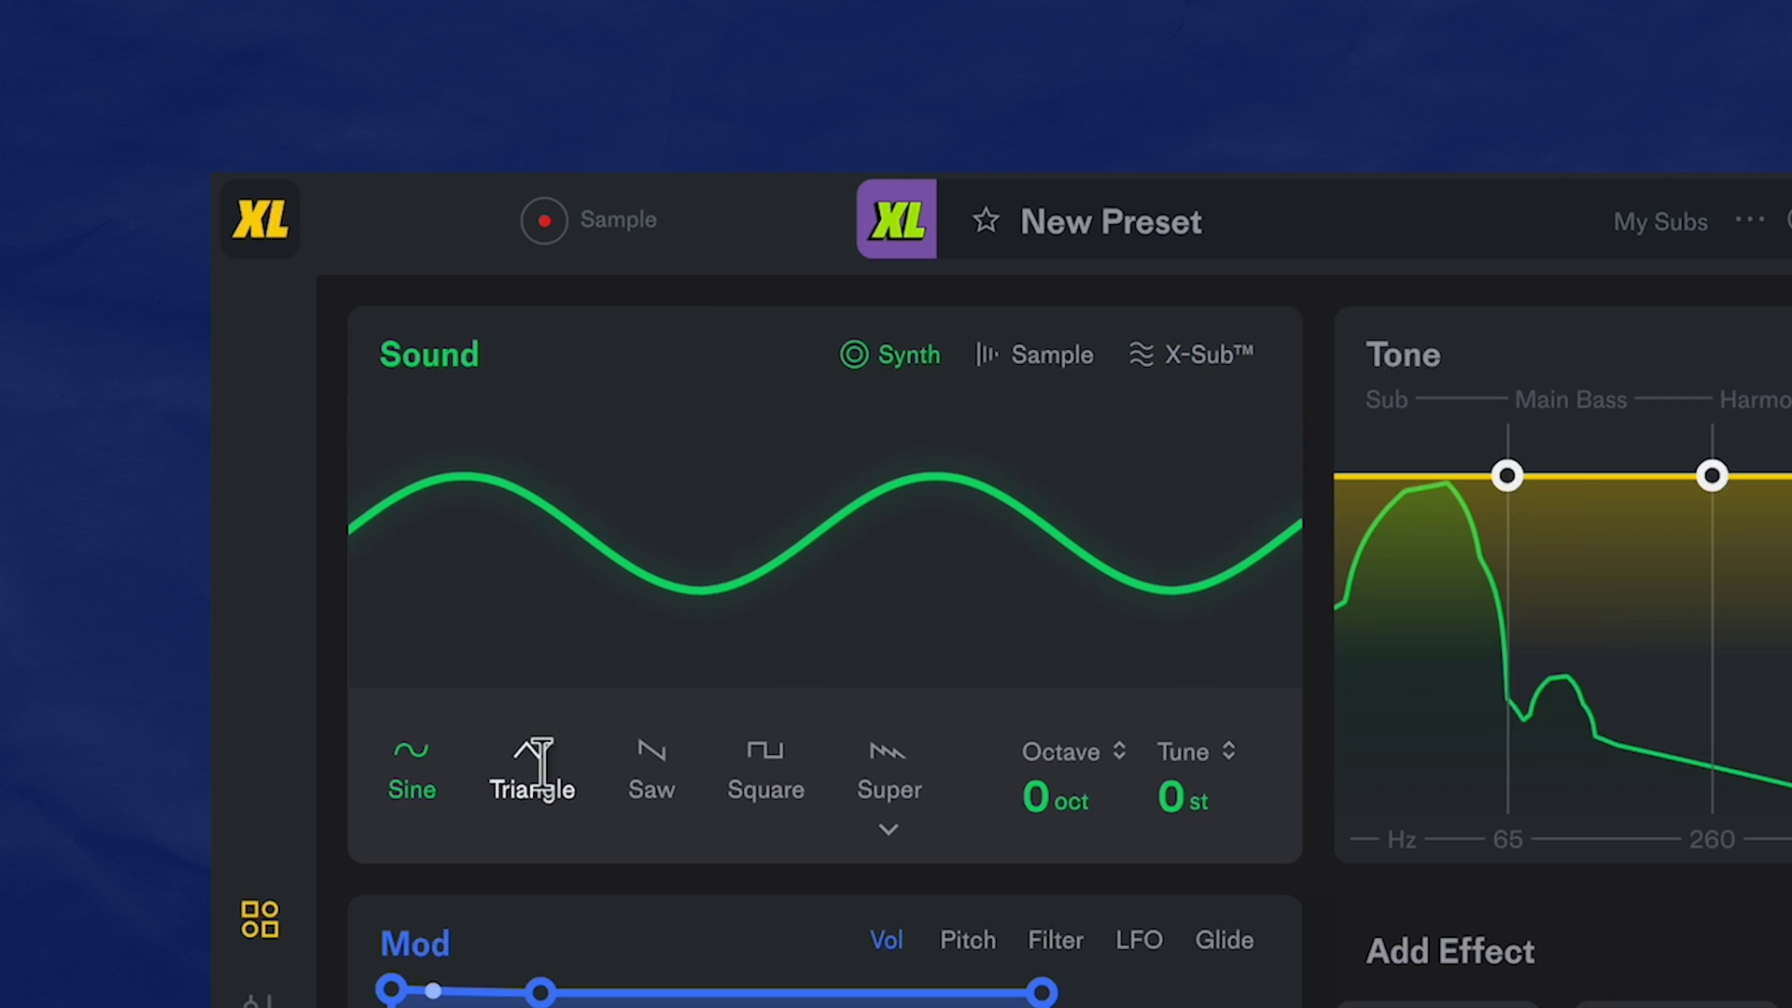
Step: Compare Triangle, Saw, Square and Super waveforms, settling the oscillator on Triangle
left_click(541, 777)
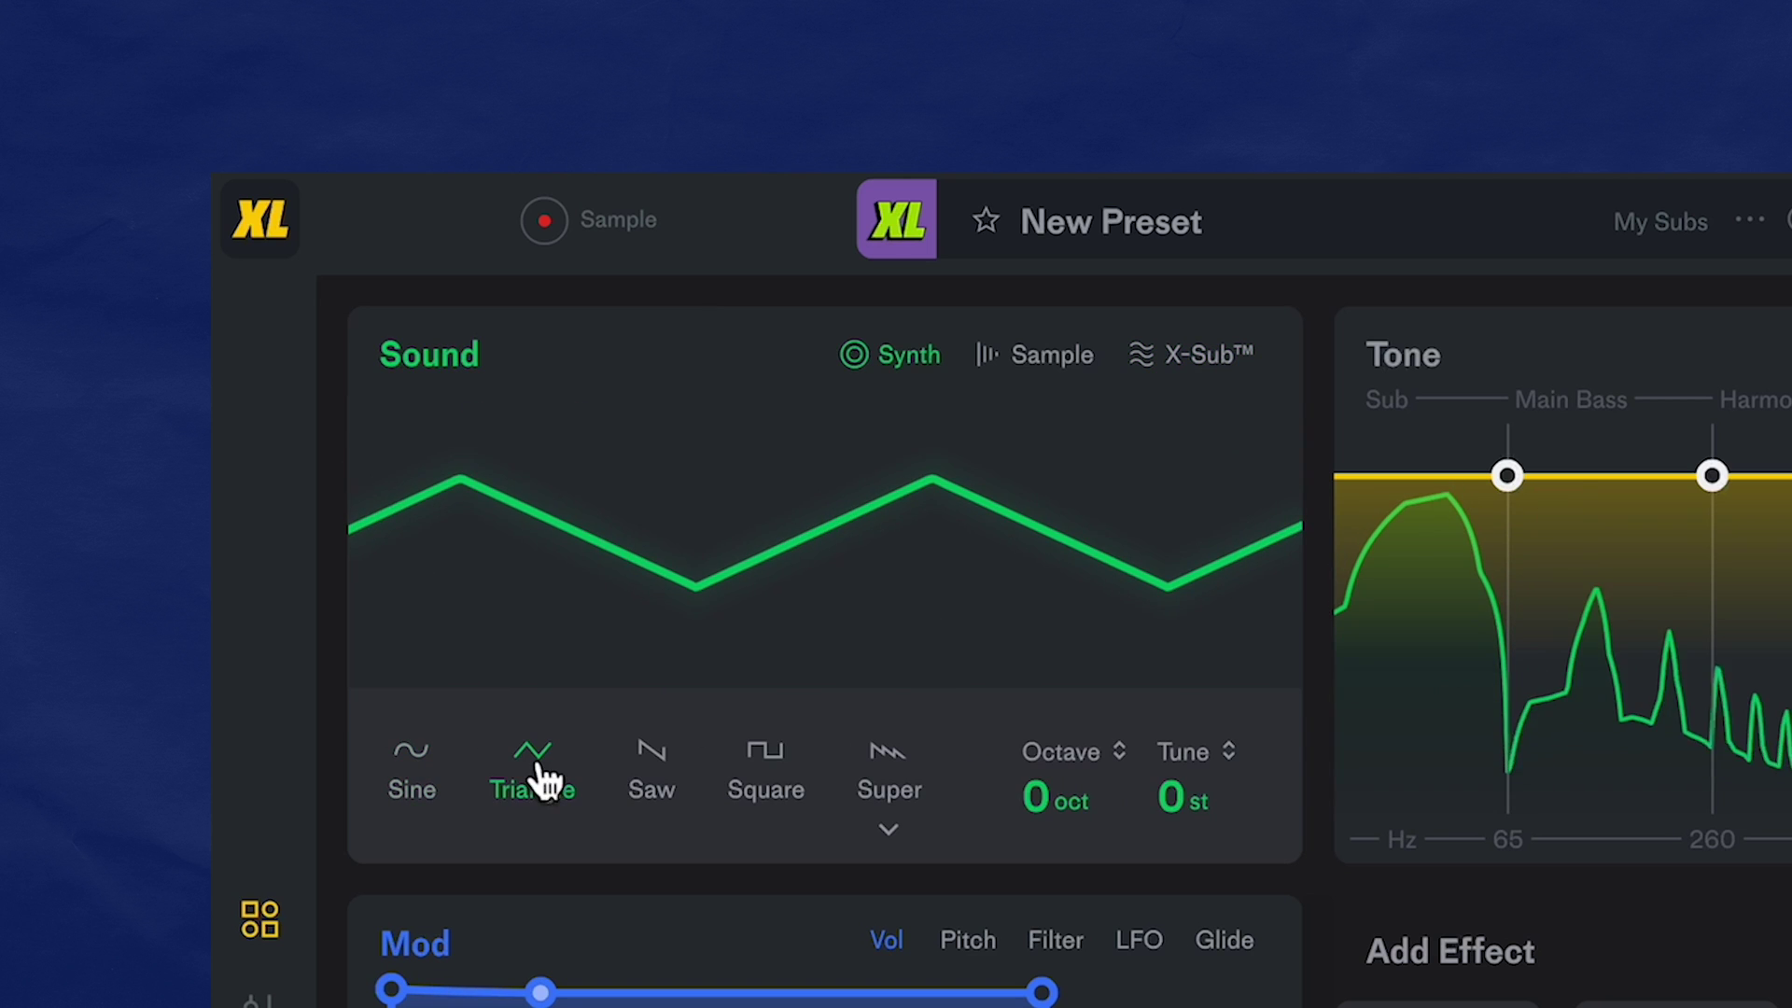
left_click(644, 758)
left_click(757, 758)
left_click(885, 763)
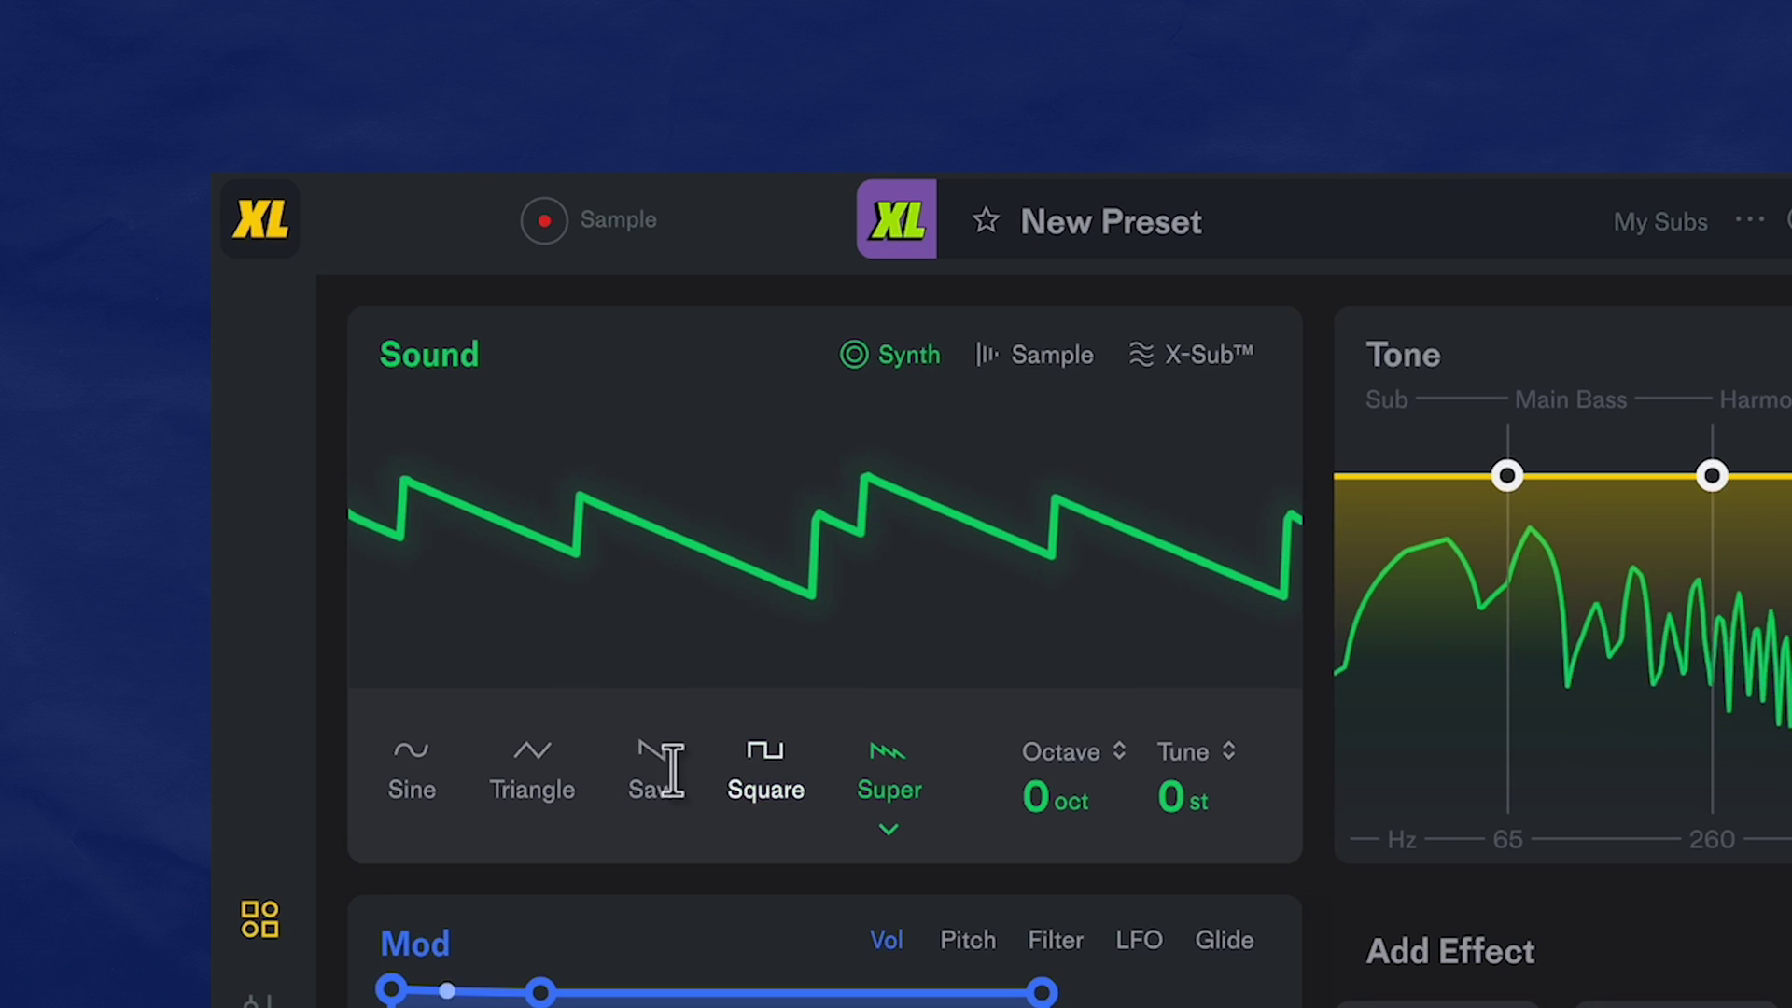
left_click(534, 764)
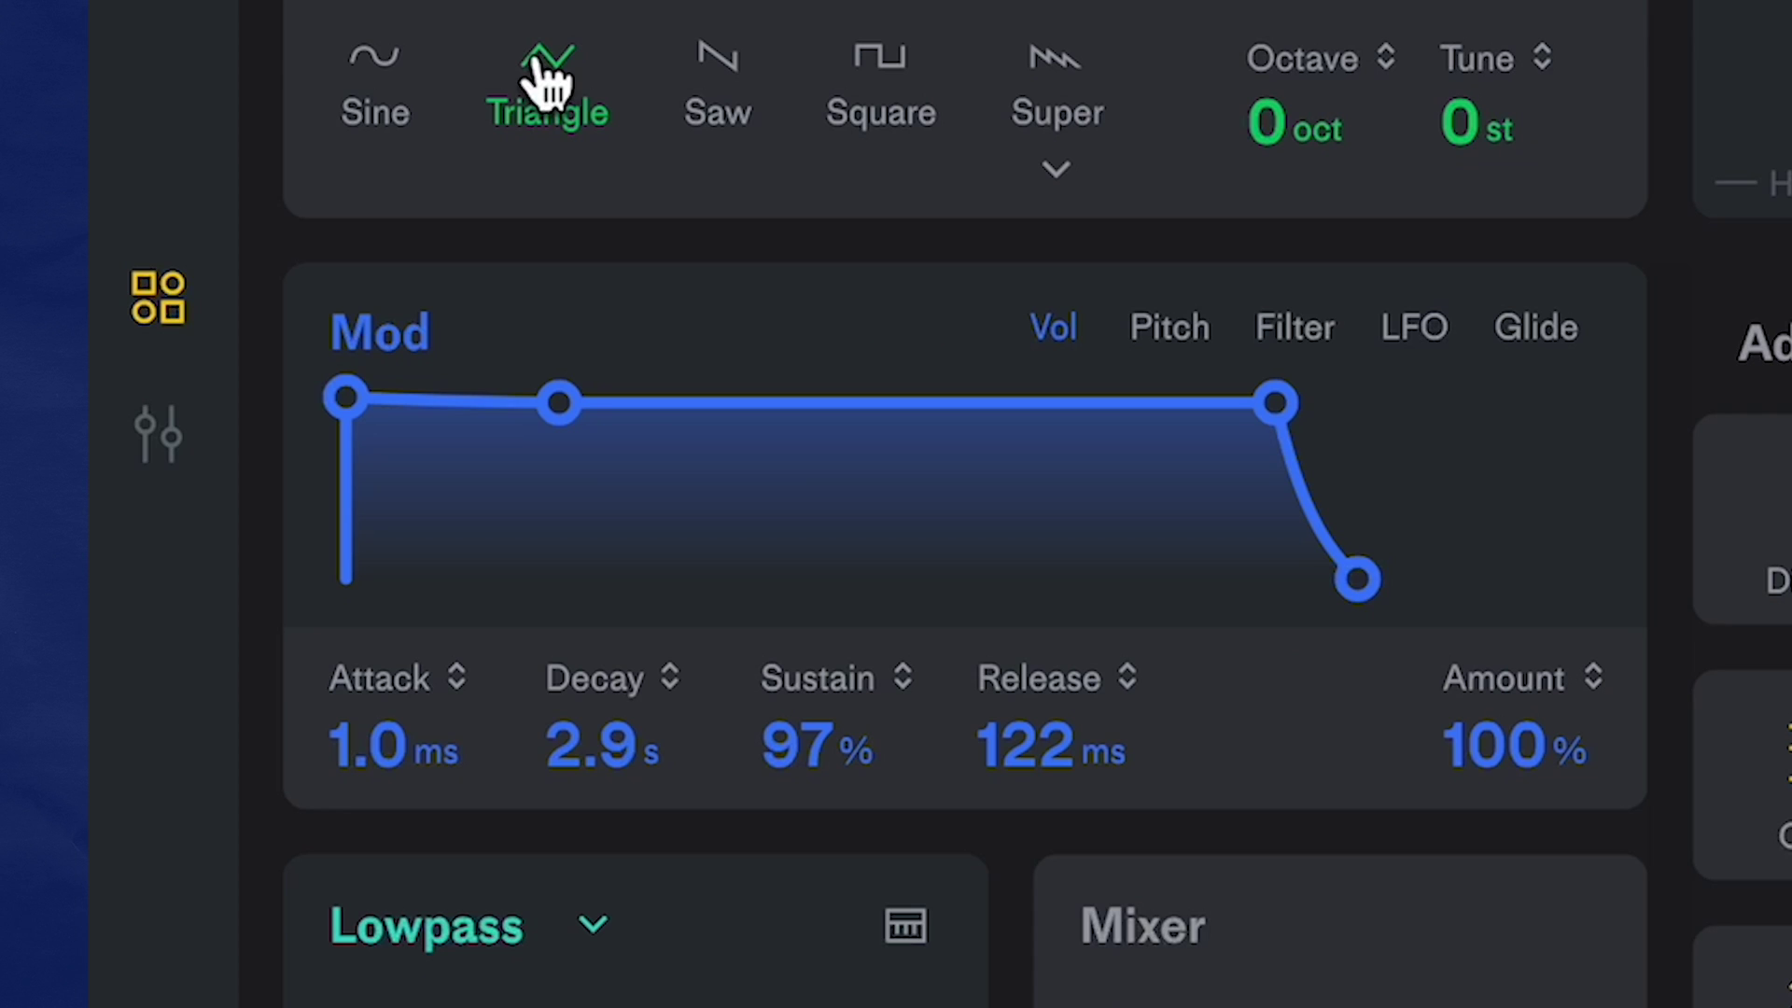
Step: Look through the Pitch, Filter and LFO mod pages, ending on the Glide settings
left_click(1211, 367)
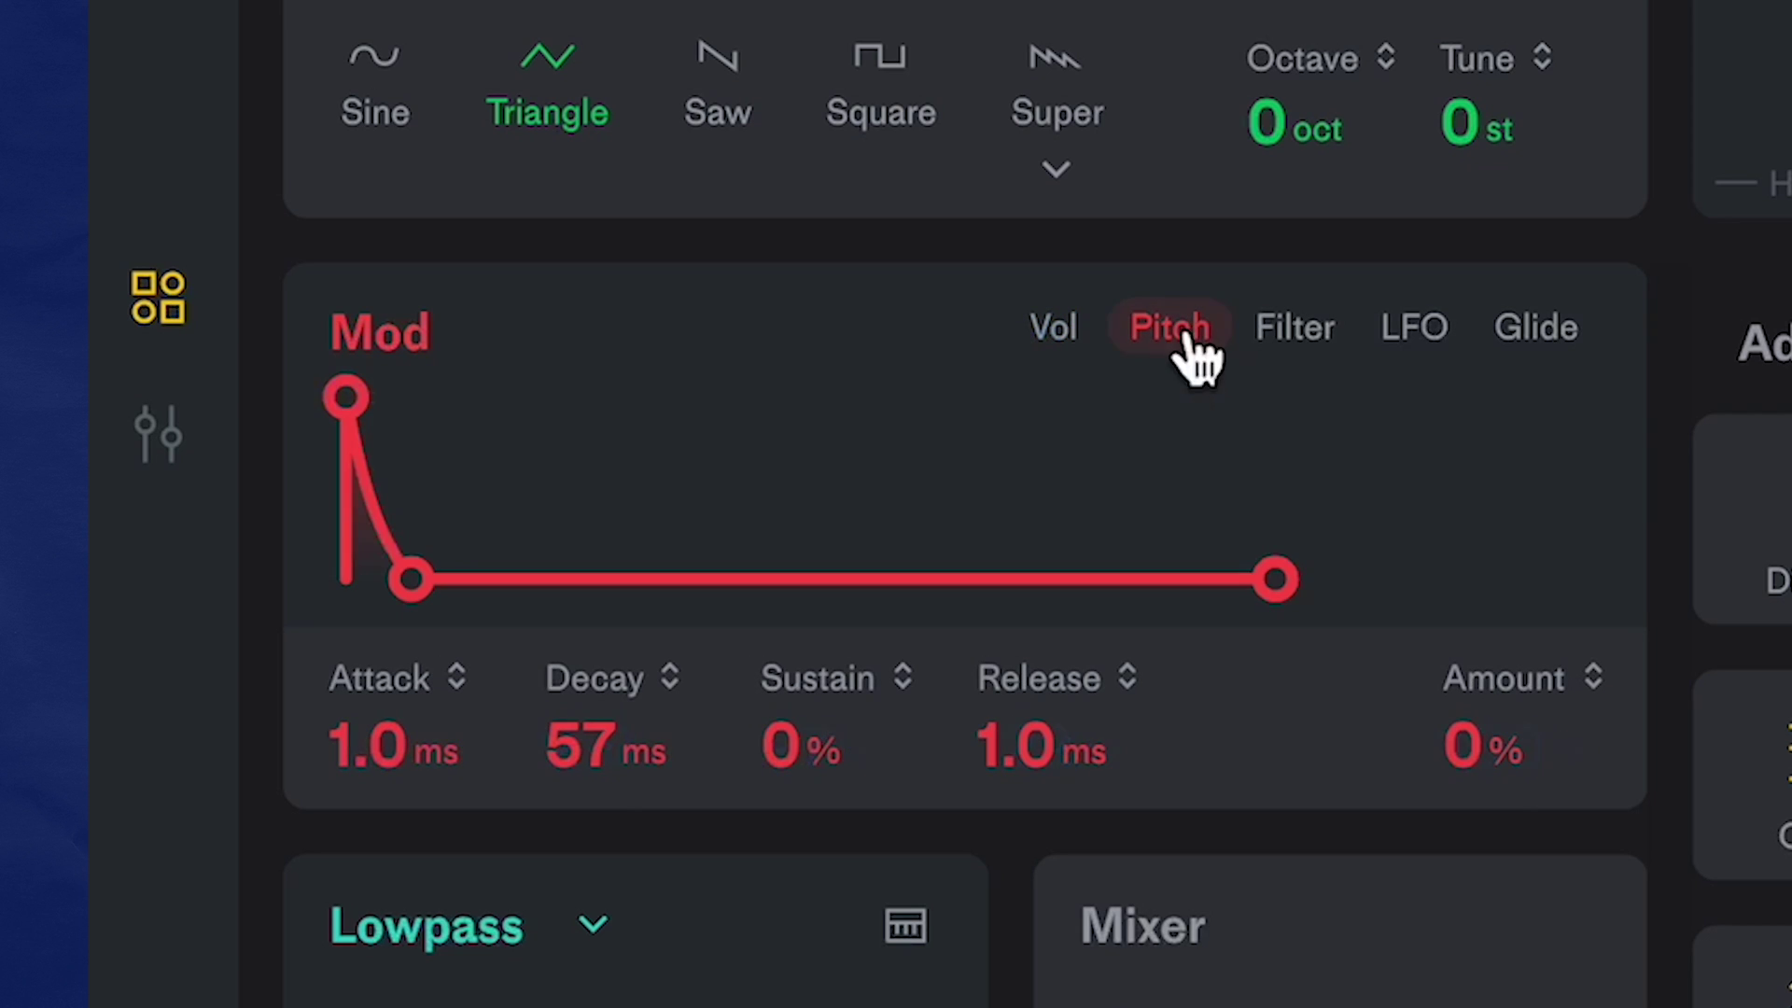
left_click(1280, 347)
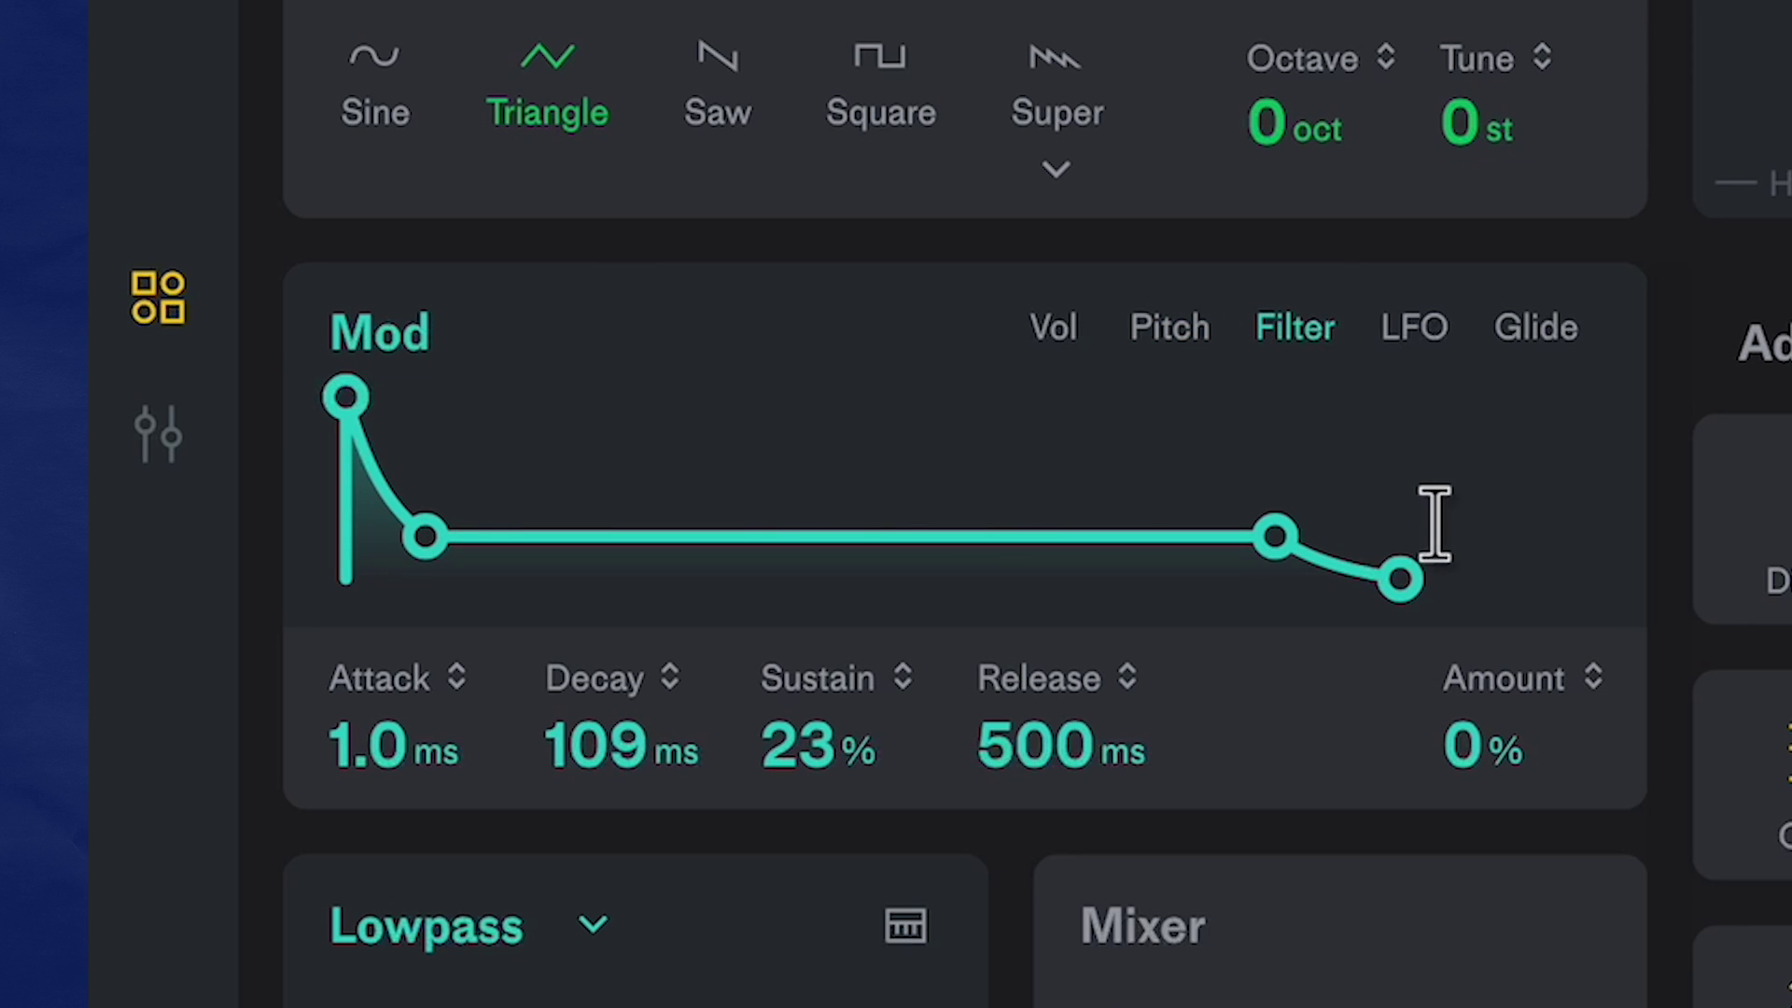
left_click(1409, 355)
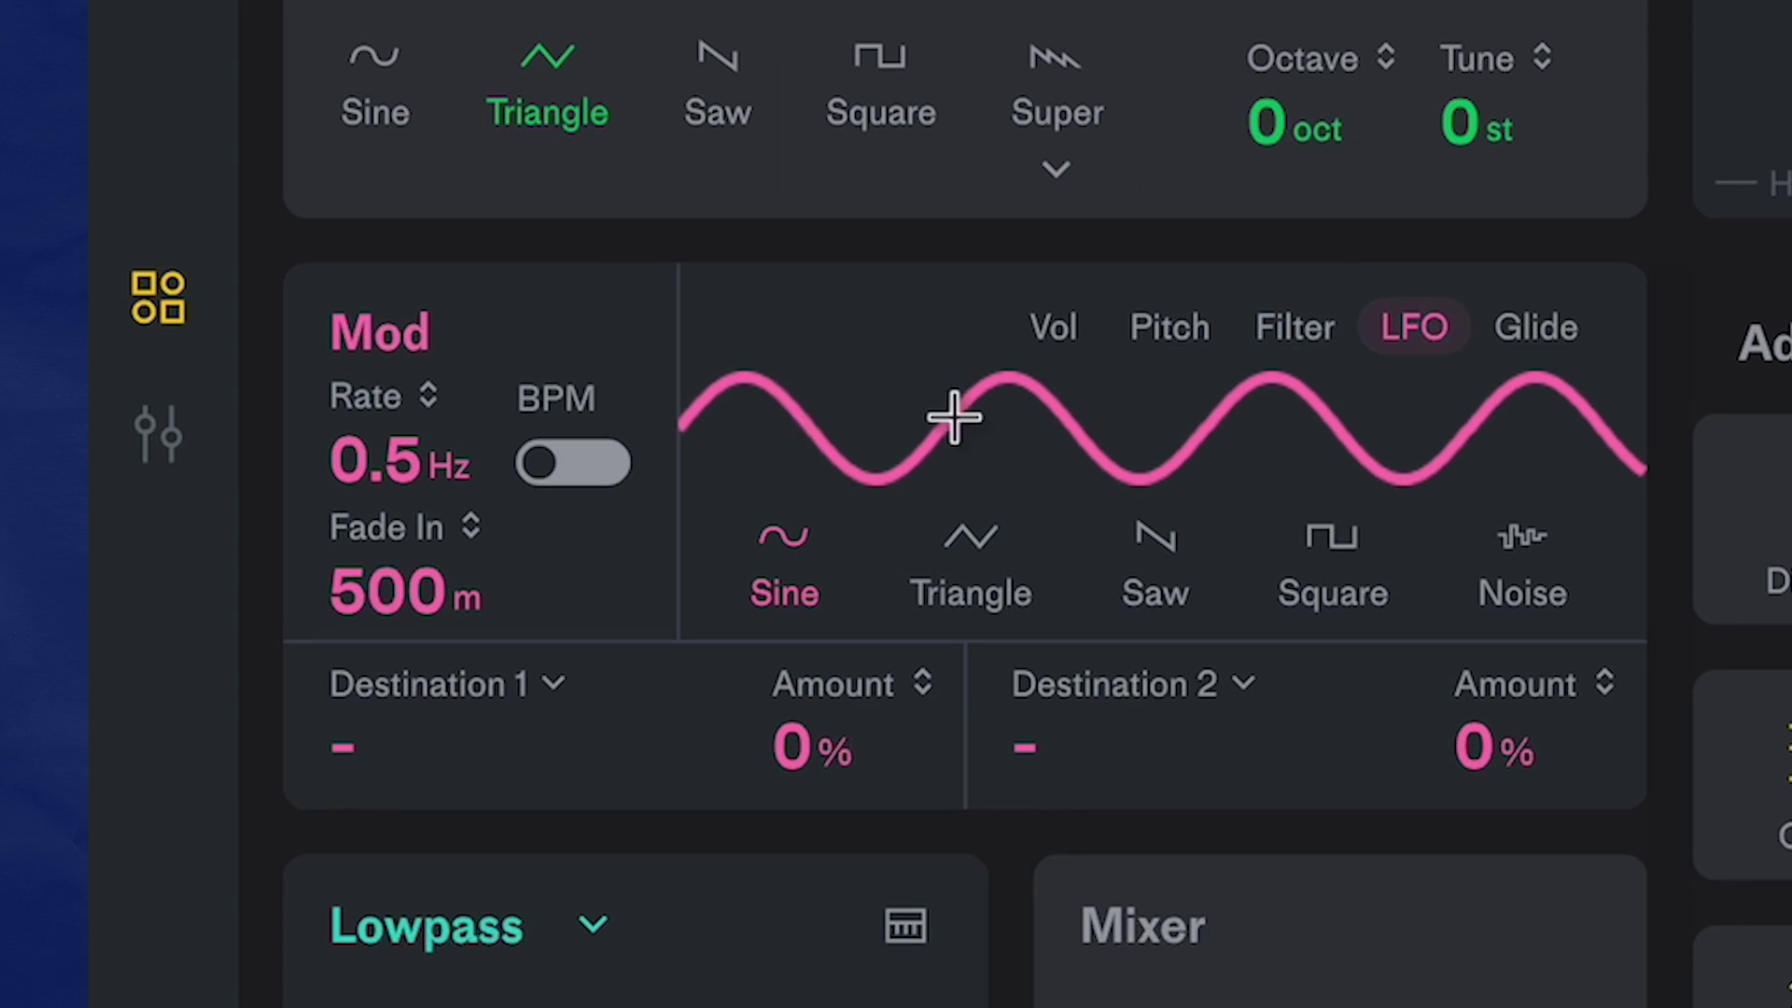
left_click(1516, 353)
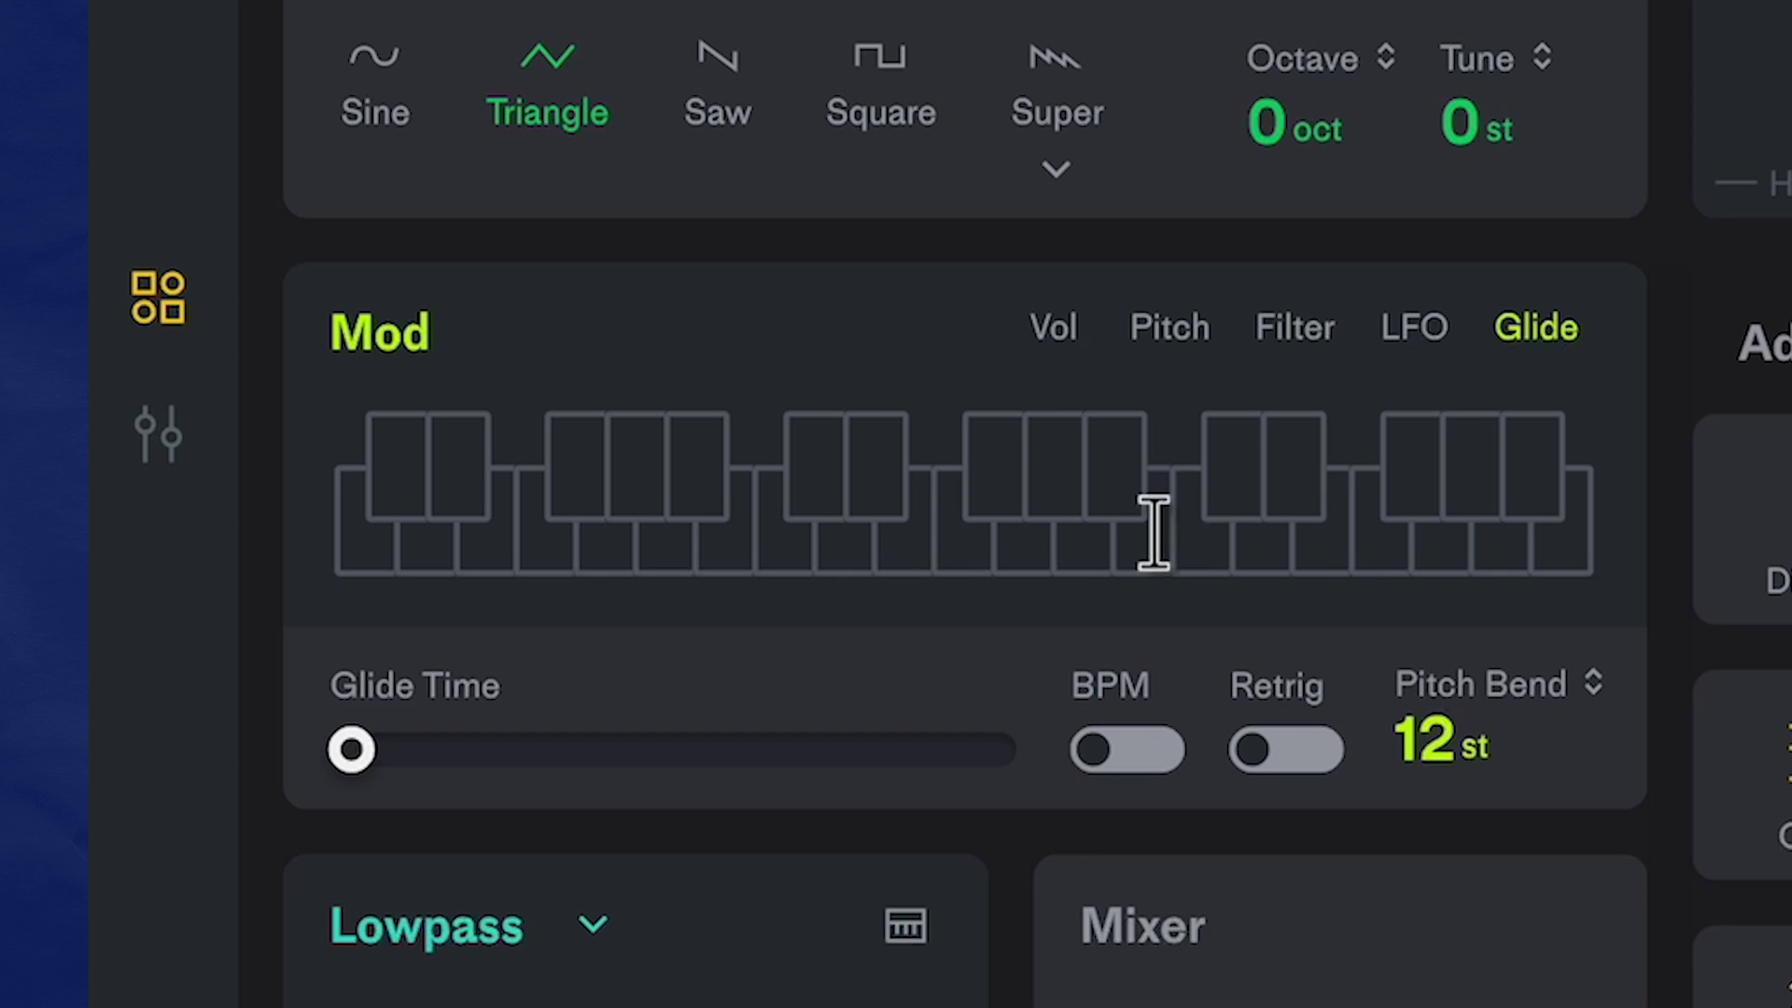
Step: Set the volume envelope to 21 ms attack, 112 ms decay, 26% sustain and 1.0 s release
left_click(1052, 347)
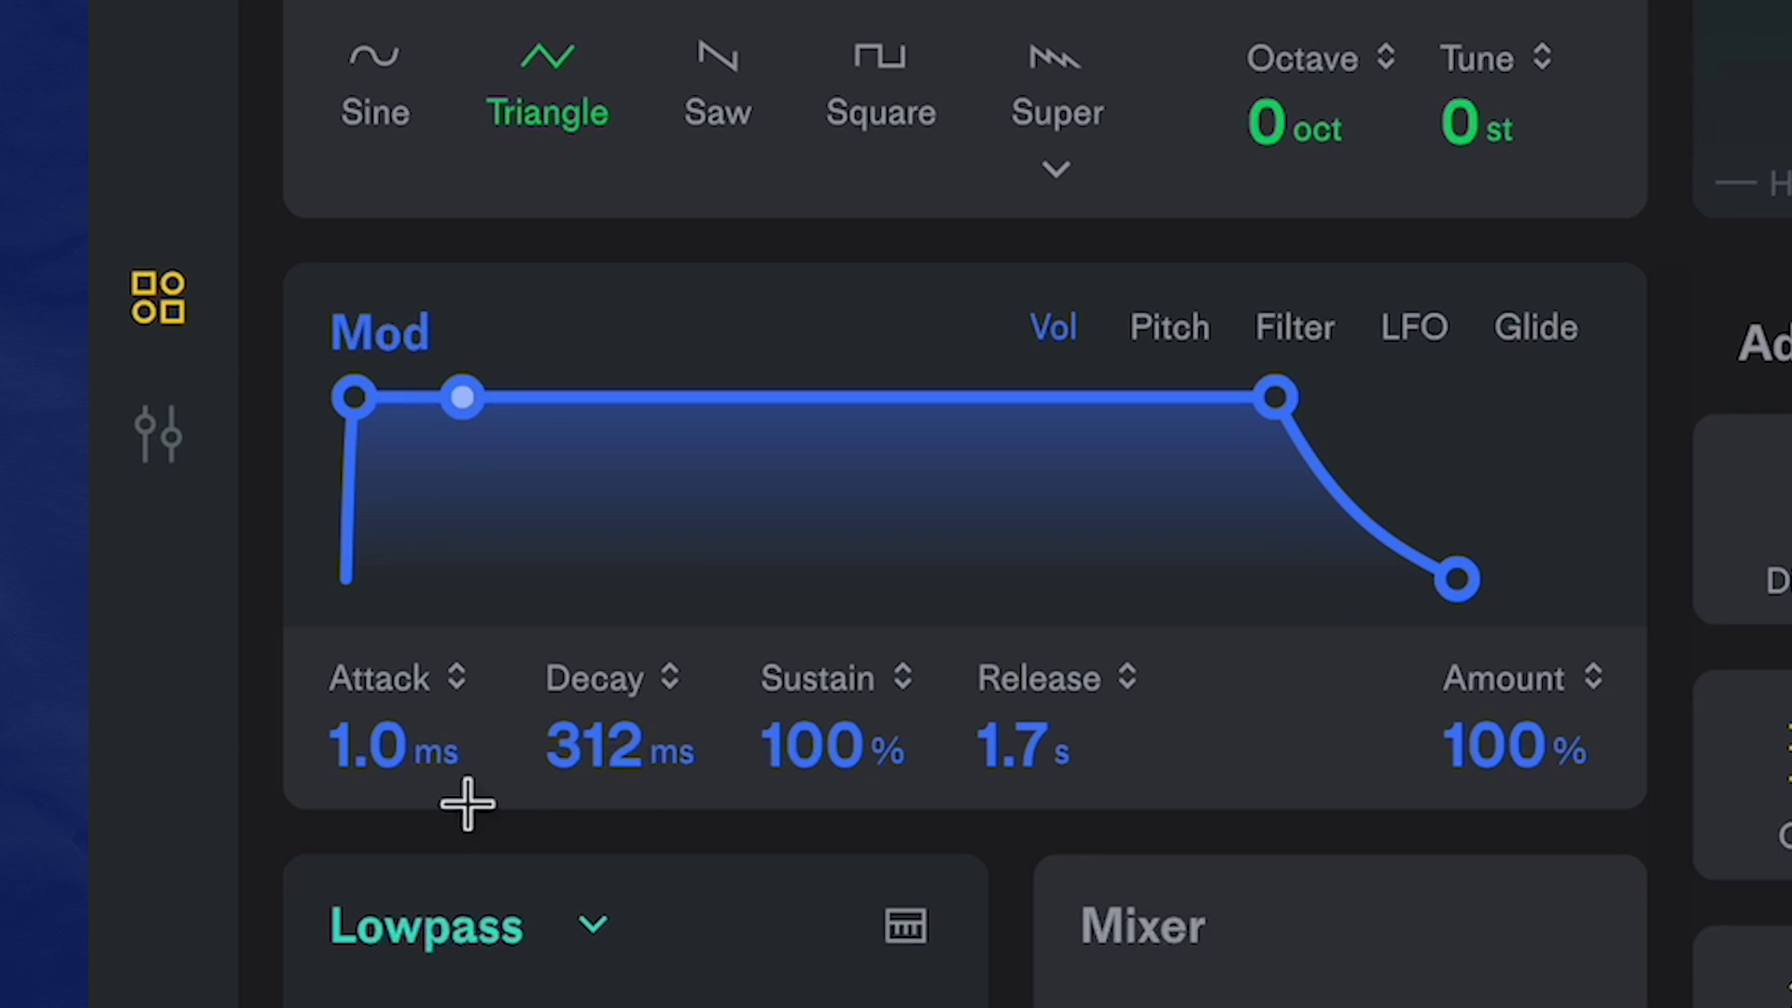
left_click_drag(432, 743, 411, 656)
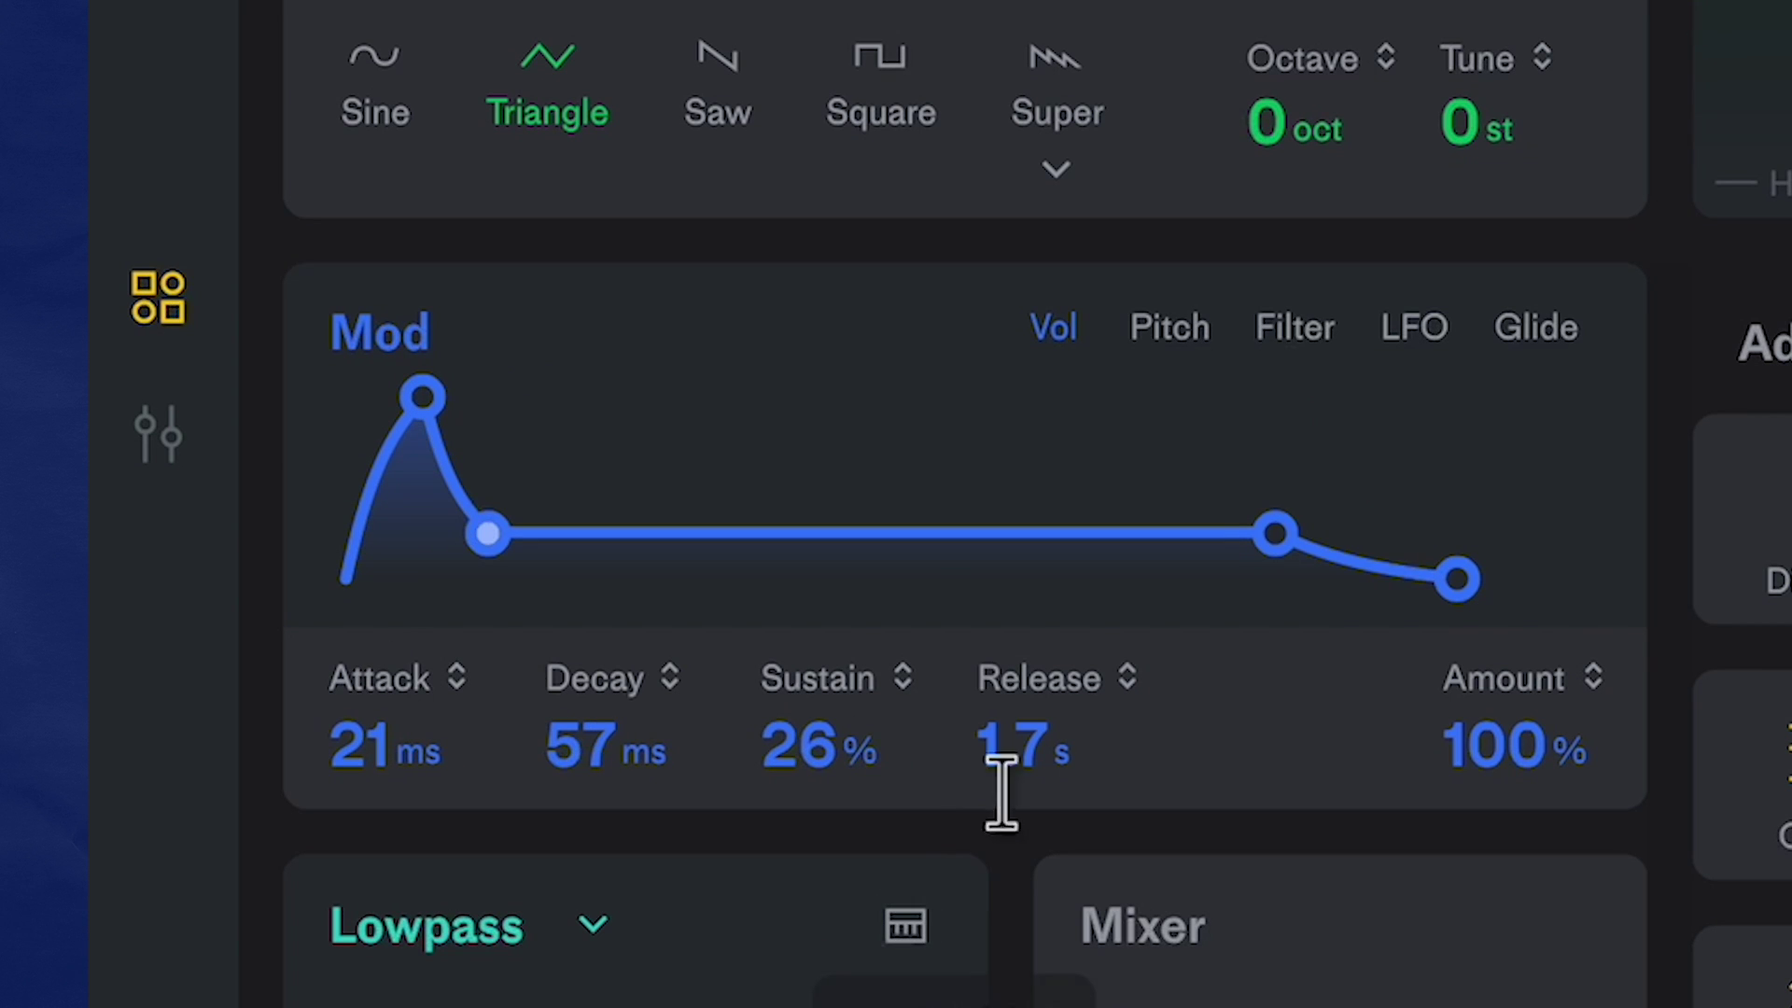
left_click_drag(992, 796, 1022, 770)
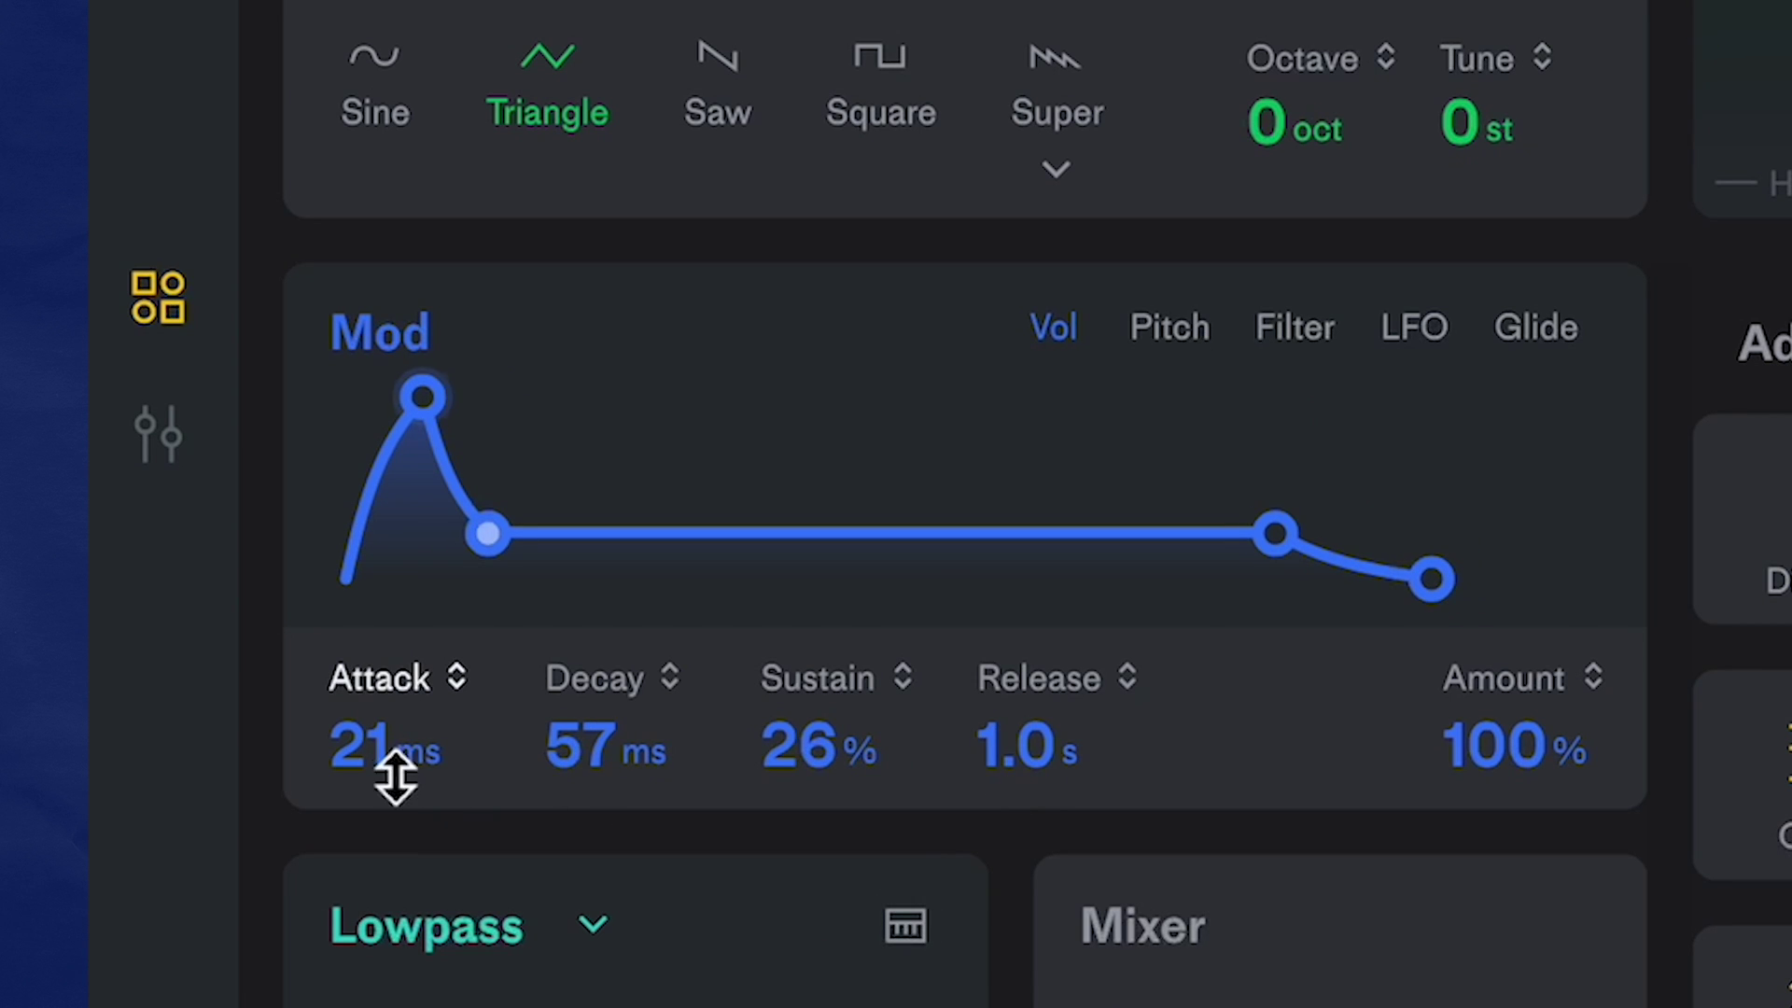
left_click_drag(611, 758, 619, 737)
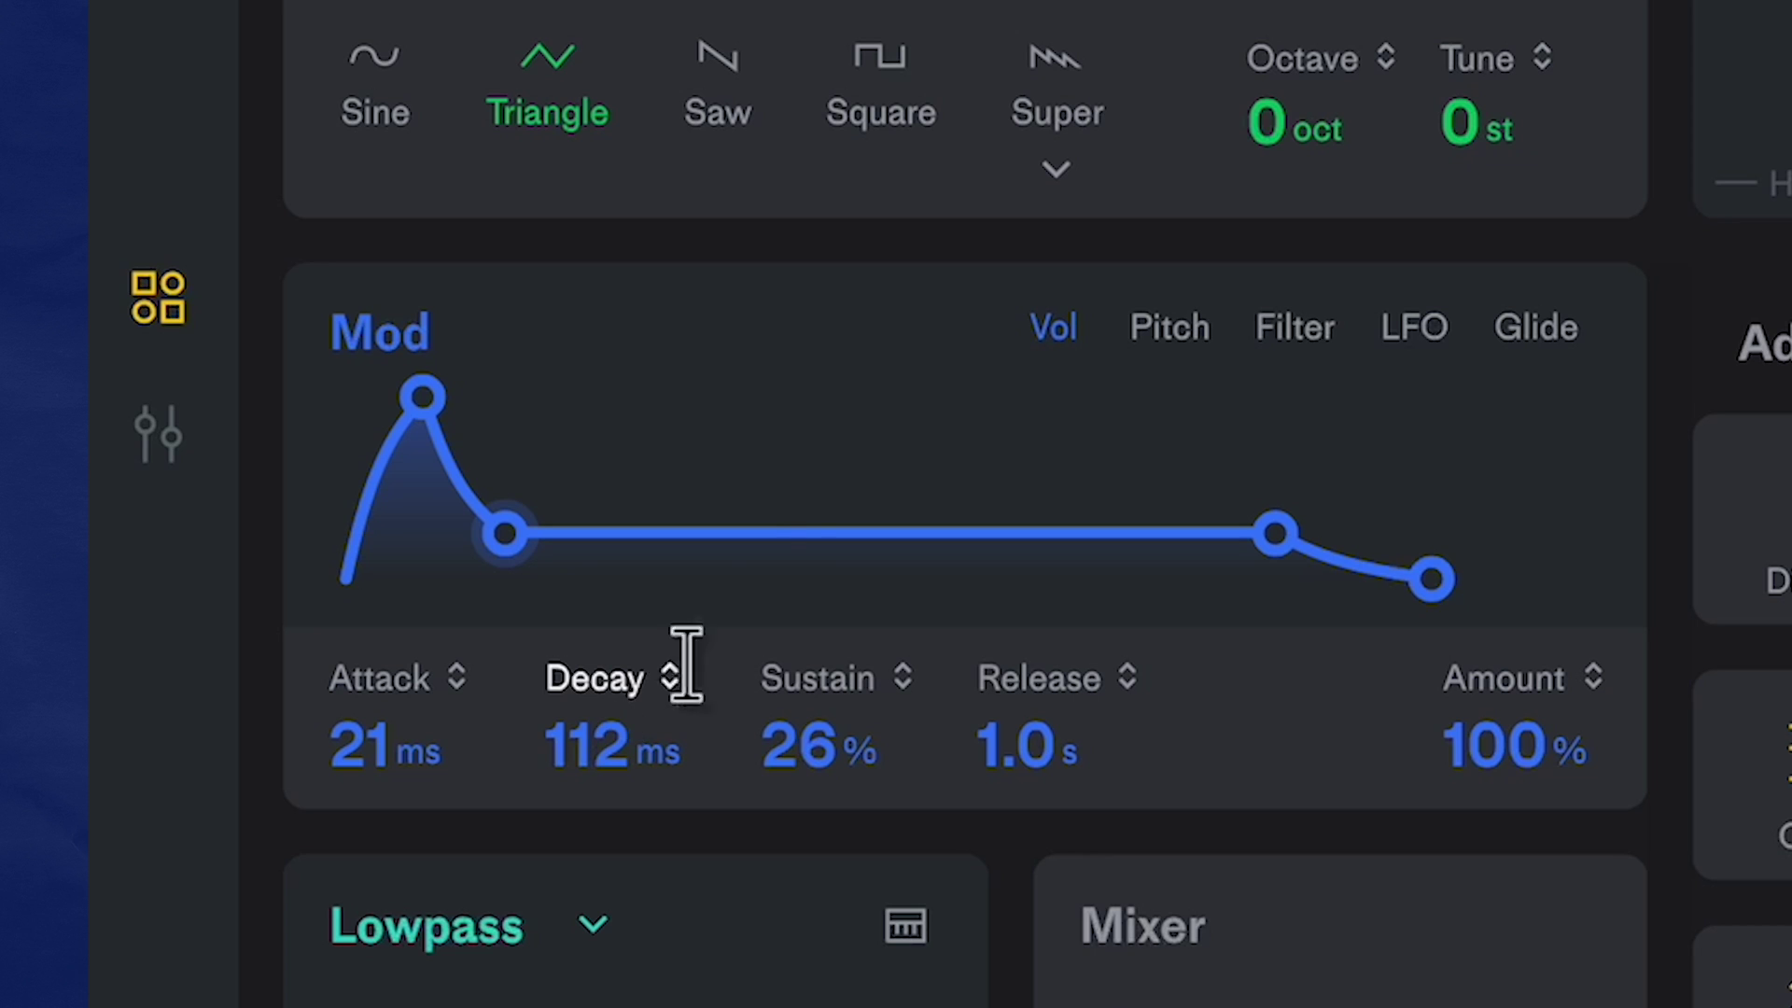
Step: Give the pitch envelope 2.7 ms attack, 26% amount and 7.5 ms decay
left_click(1128, 319)
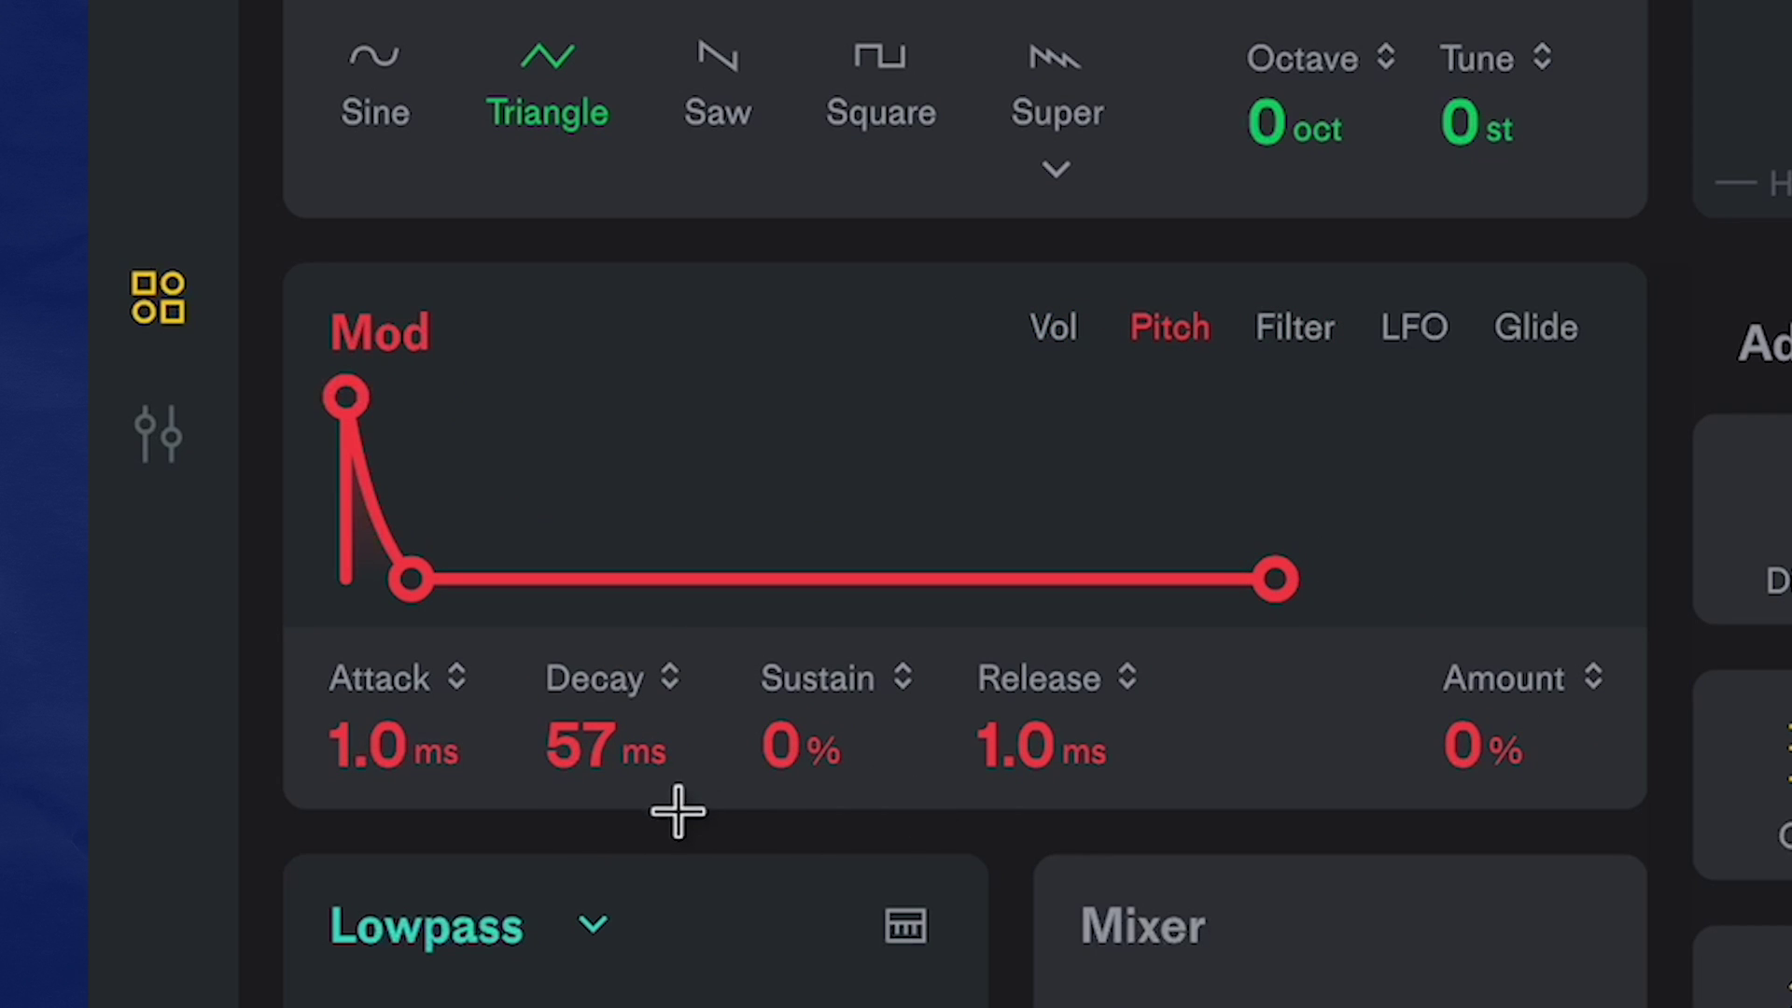
left_click_drag(396, 746, 400, 724)
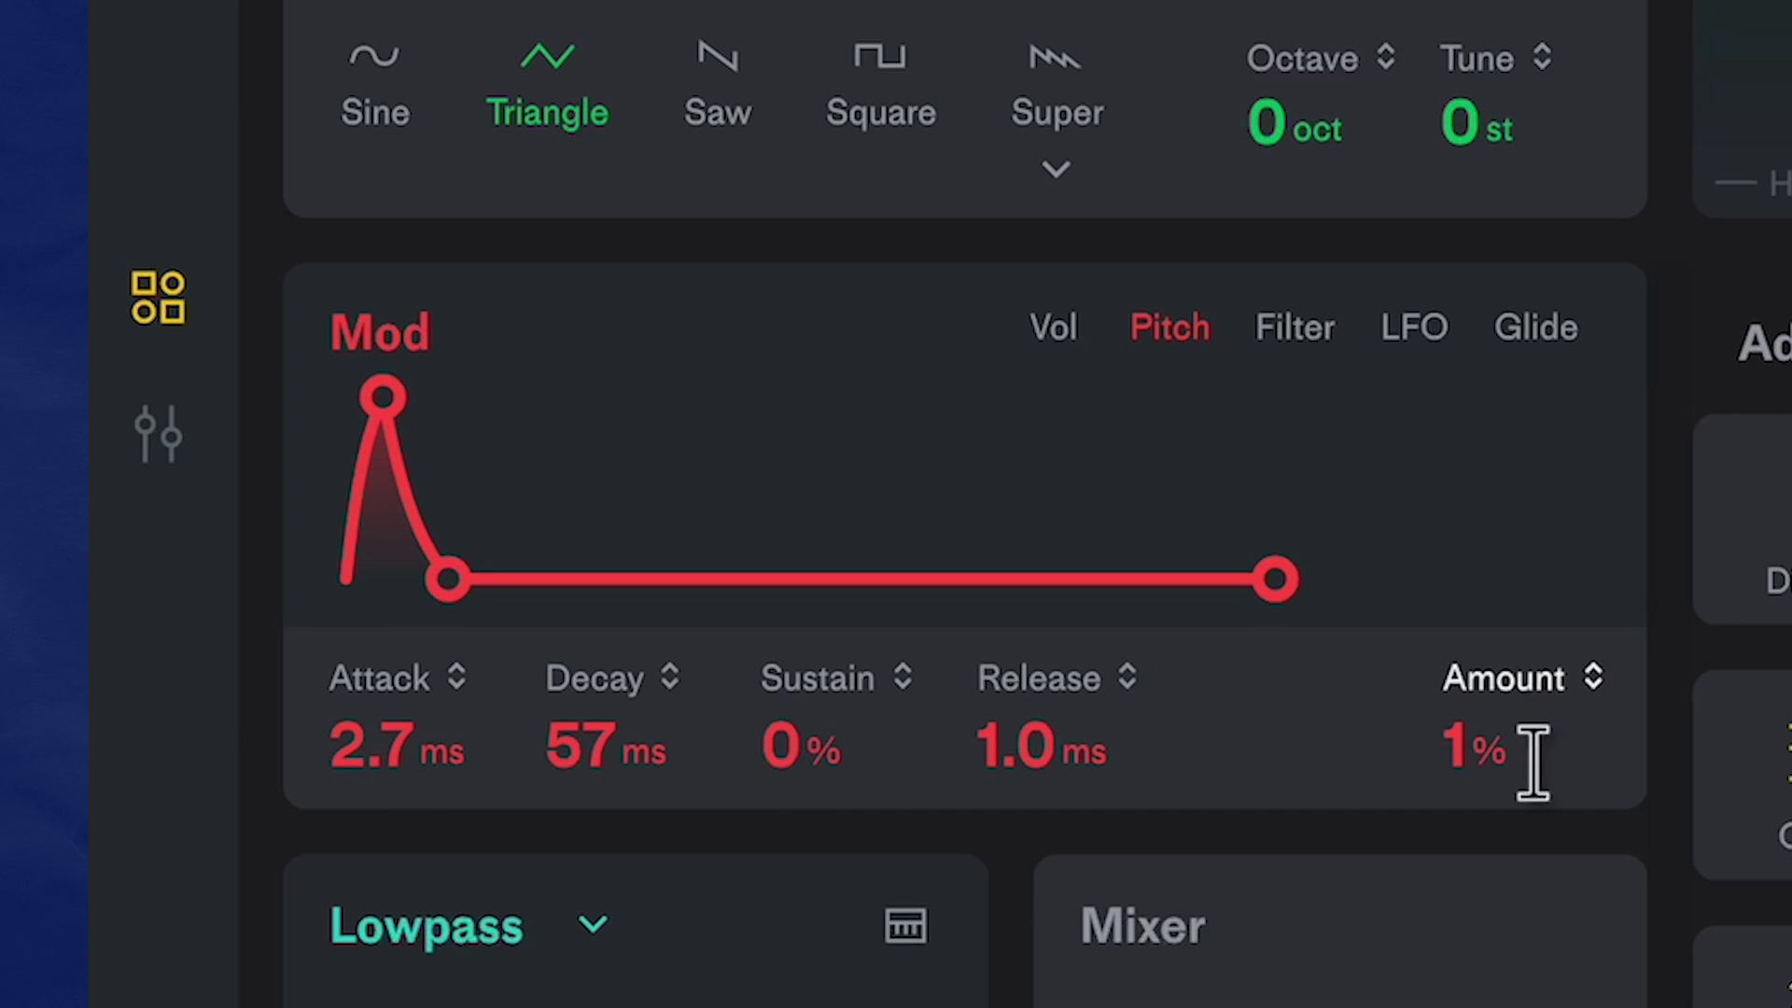
left_click_drag(1518, 650, 1517, 642)
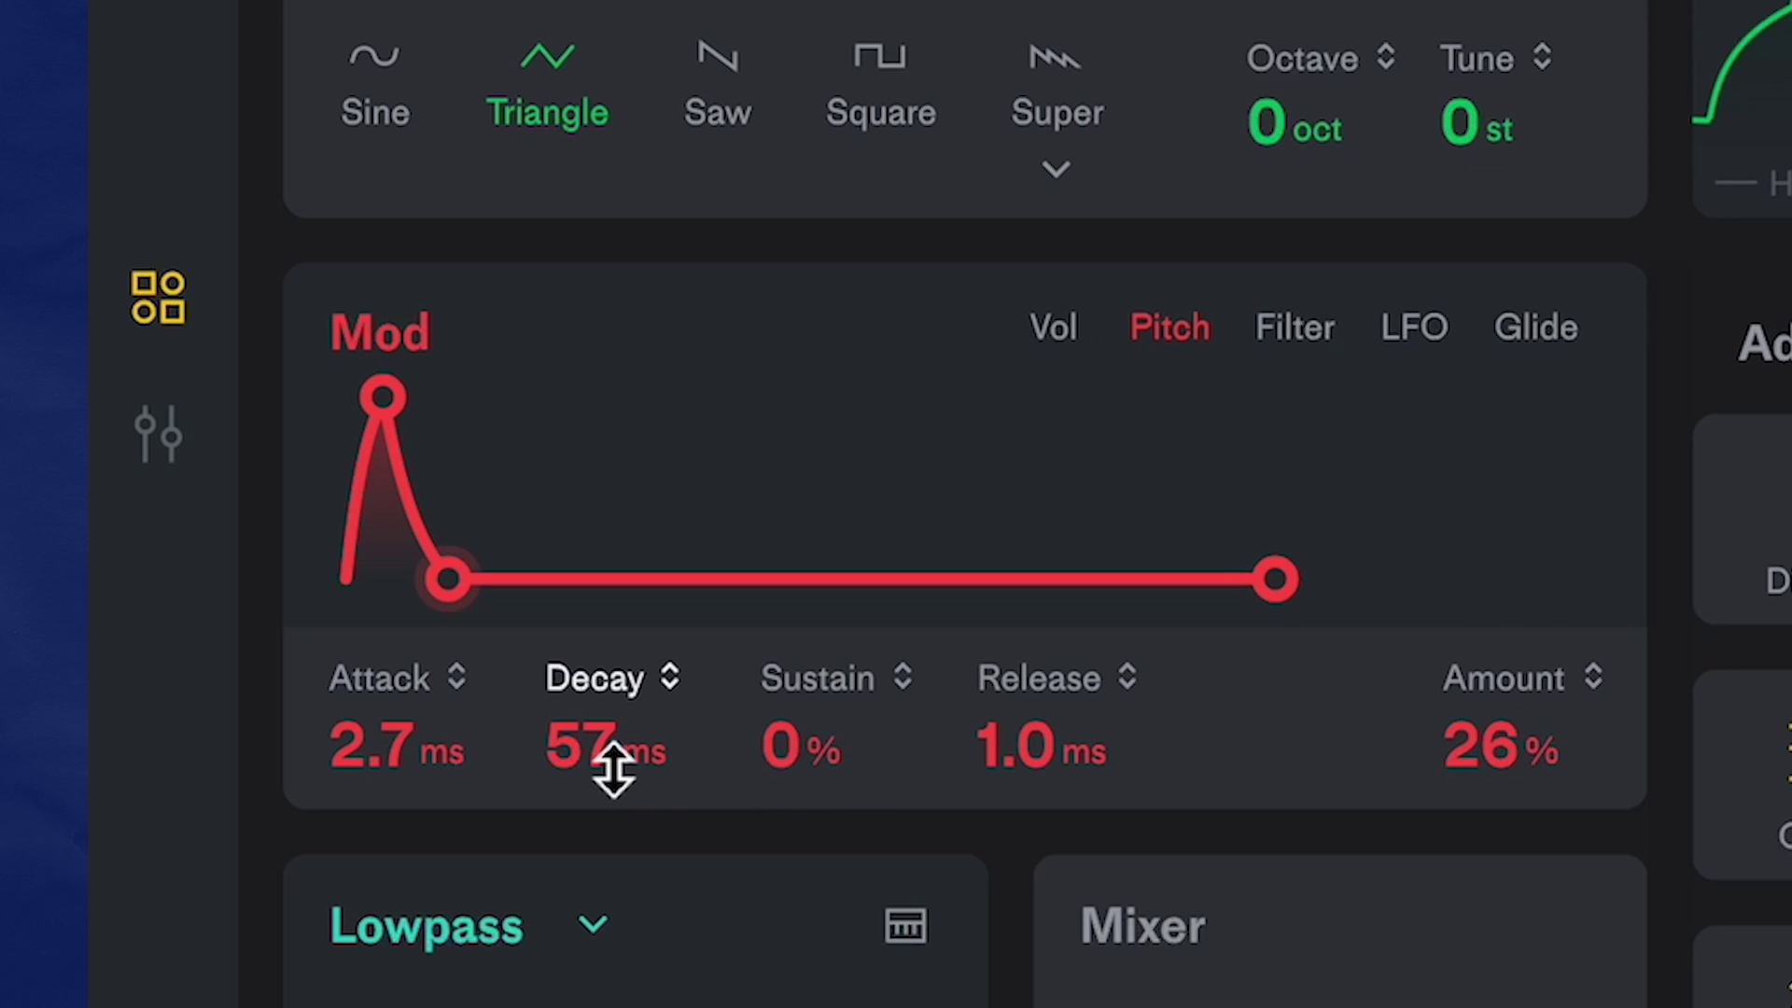
left_click_drag(606, 758, 620, 796)
Step: Raise Glide Time for a short slide between notes, landing at 56 ms
left_click(1284, 332)
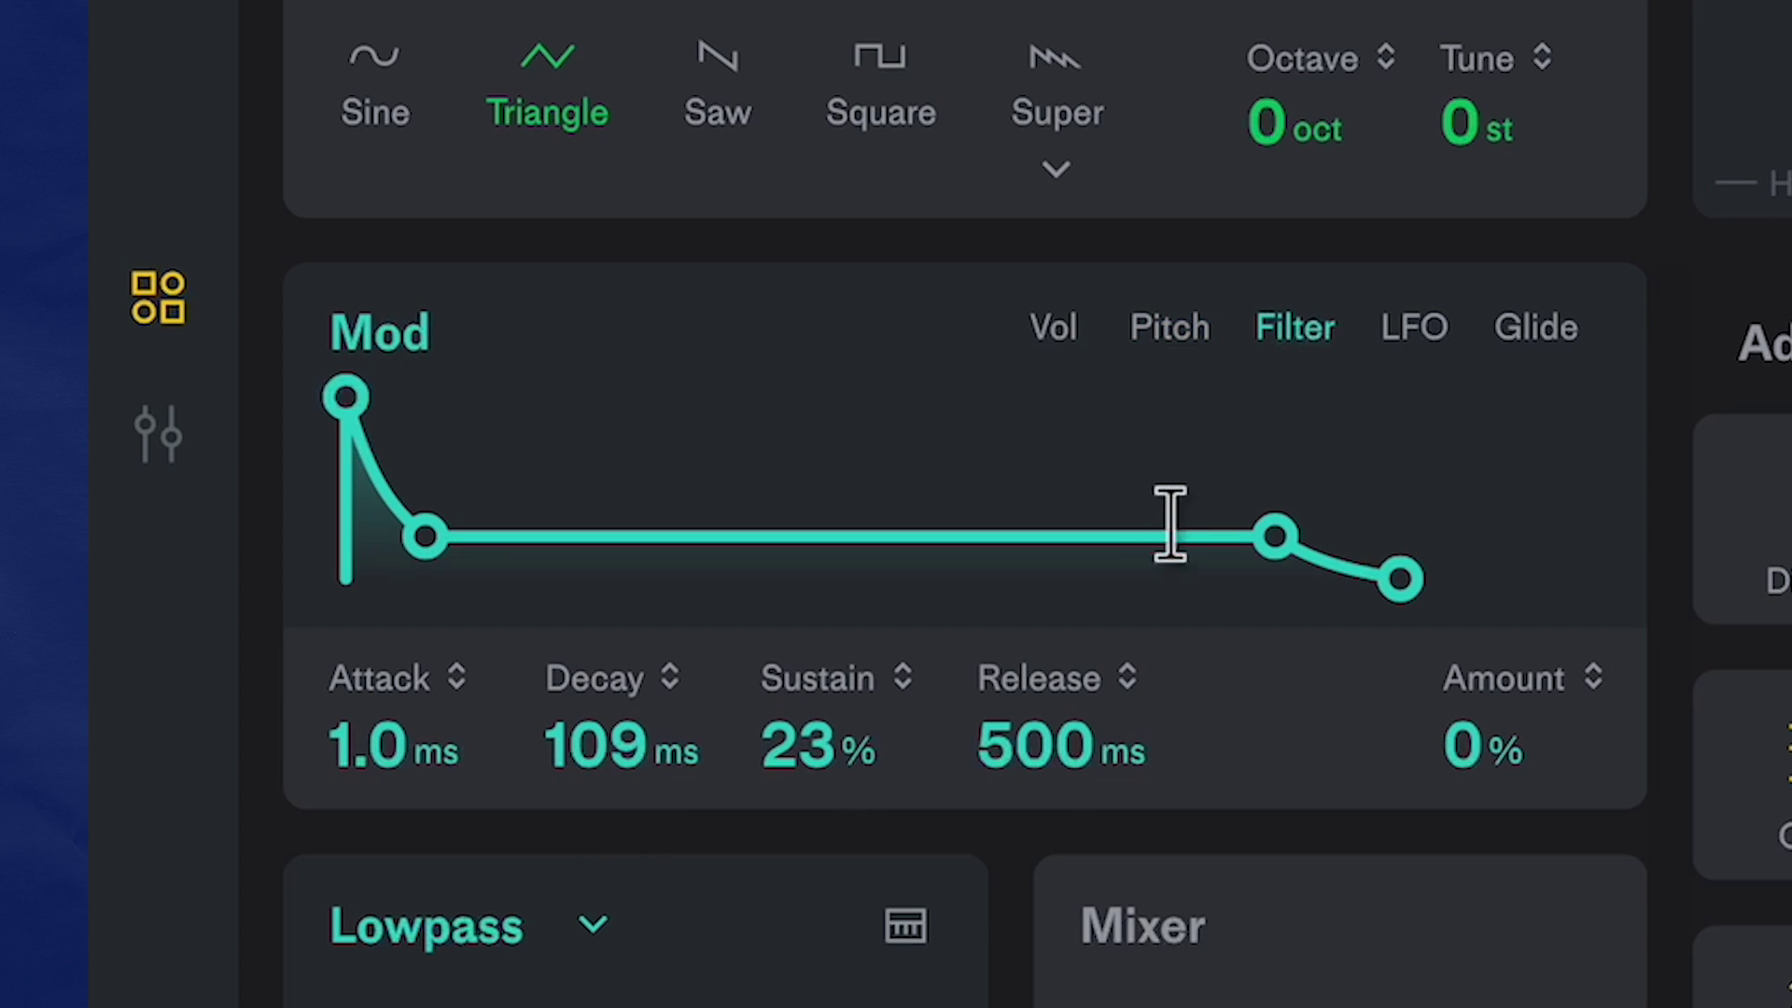
left_click(1416, 334)
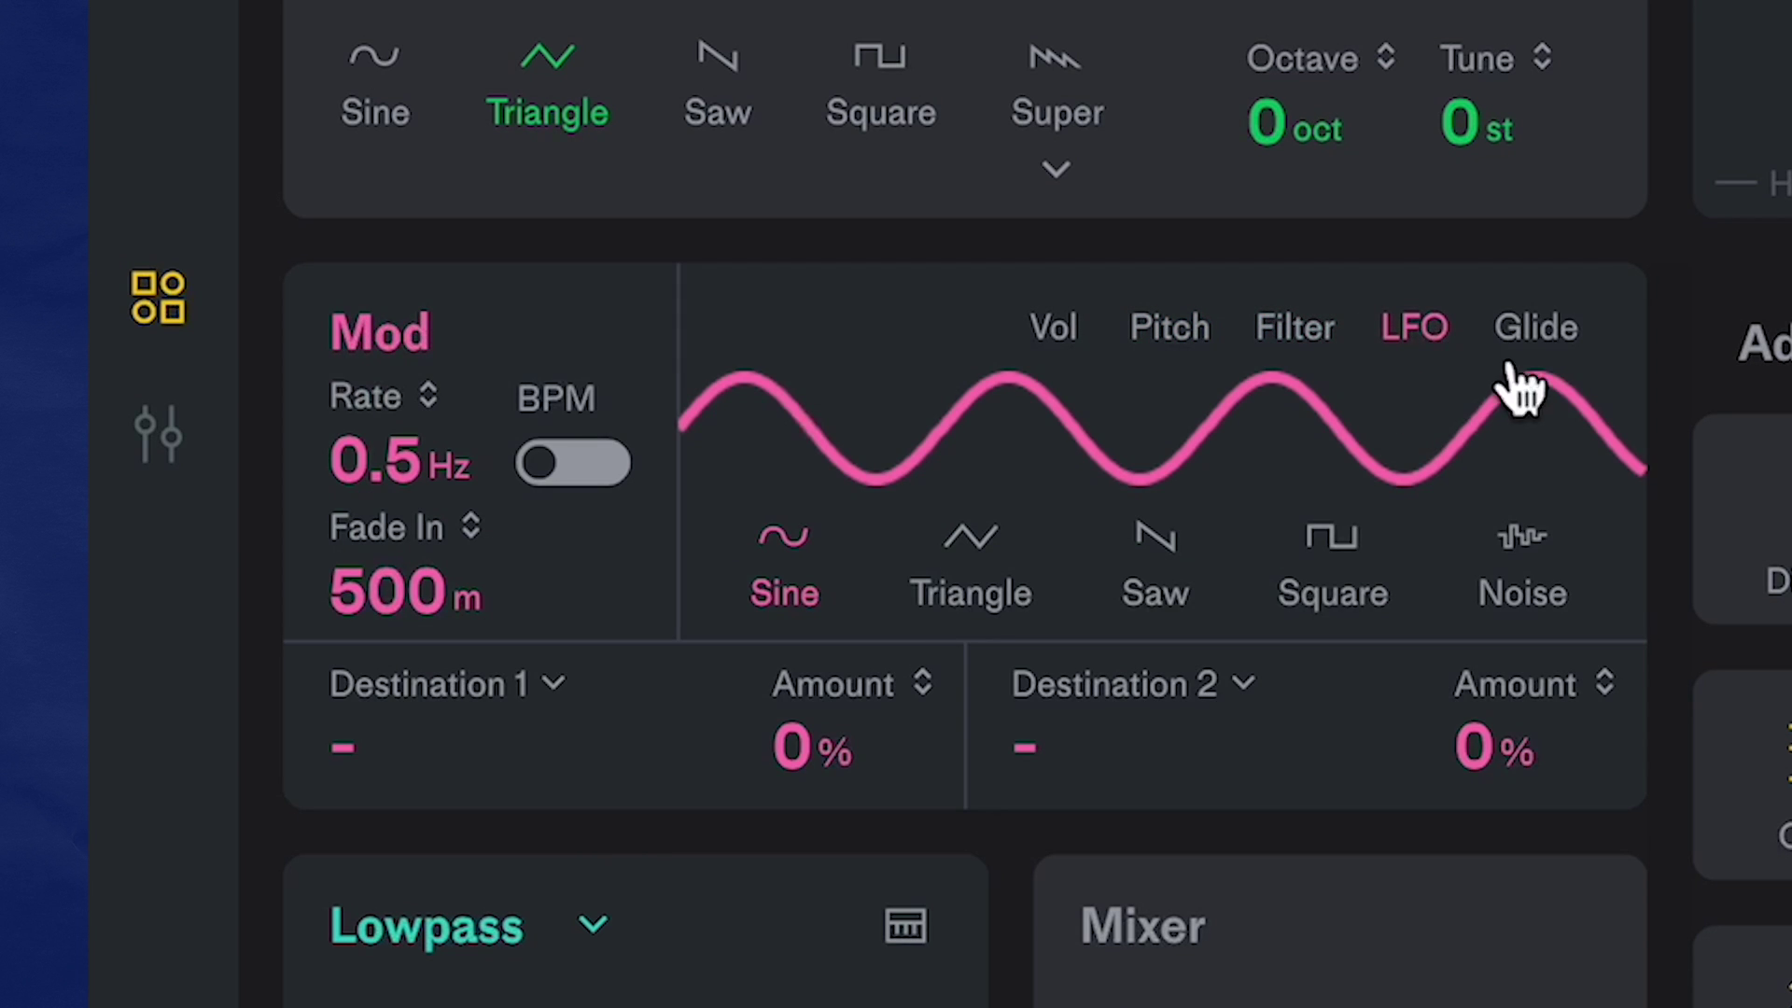
left_click(1533, 336)
left_click_drag(364, 758, 584, 805)
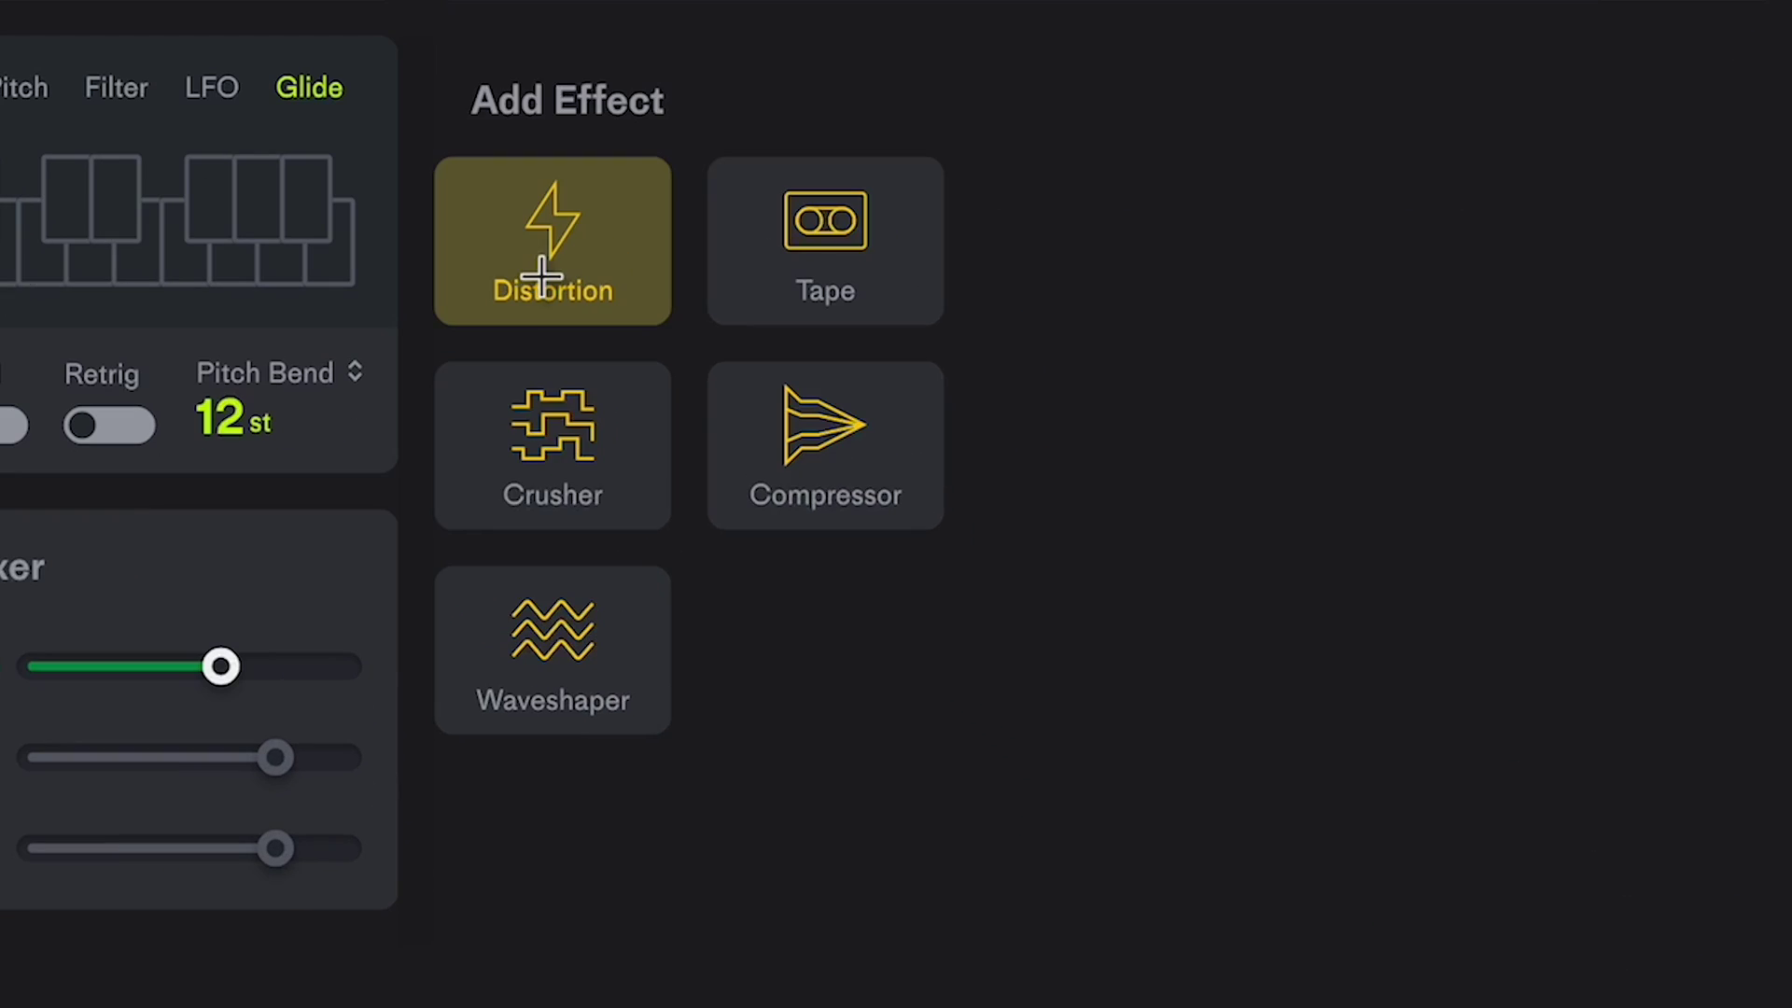
Step: Add an Overdrive Distortion with more drive, applied fully to the synth and 3% to the sample
left_click(541, 277)
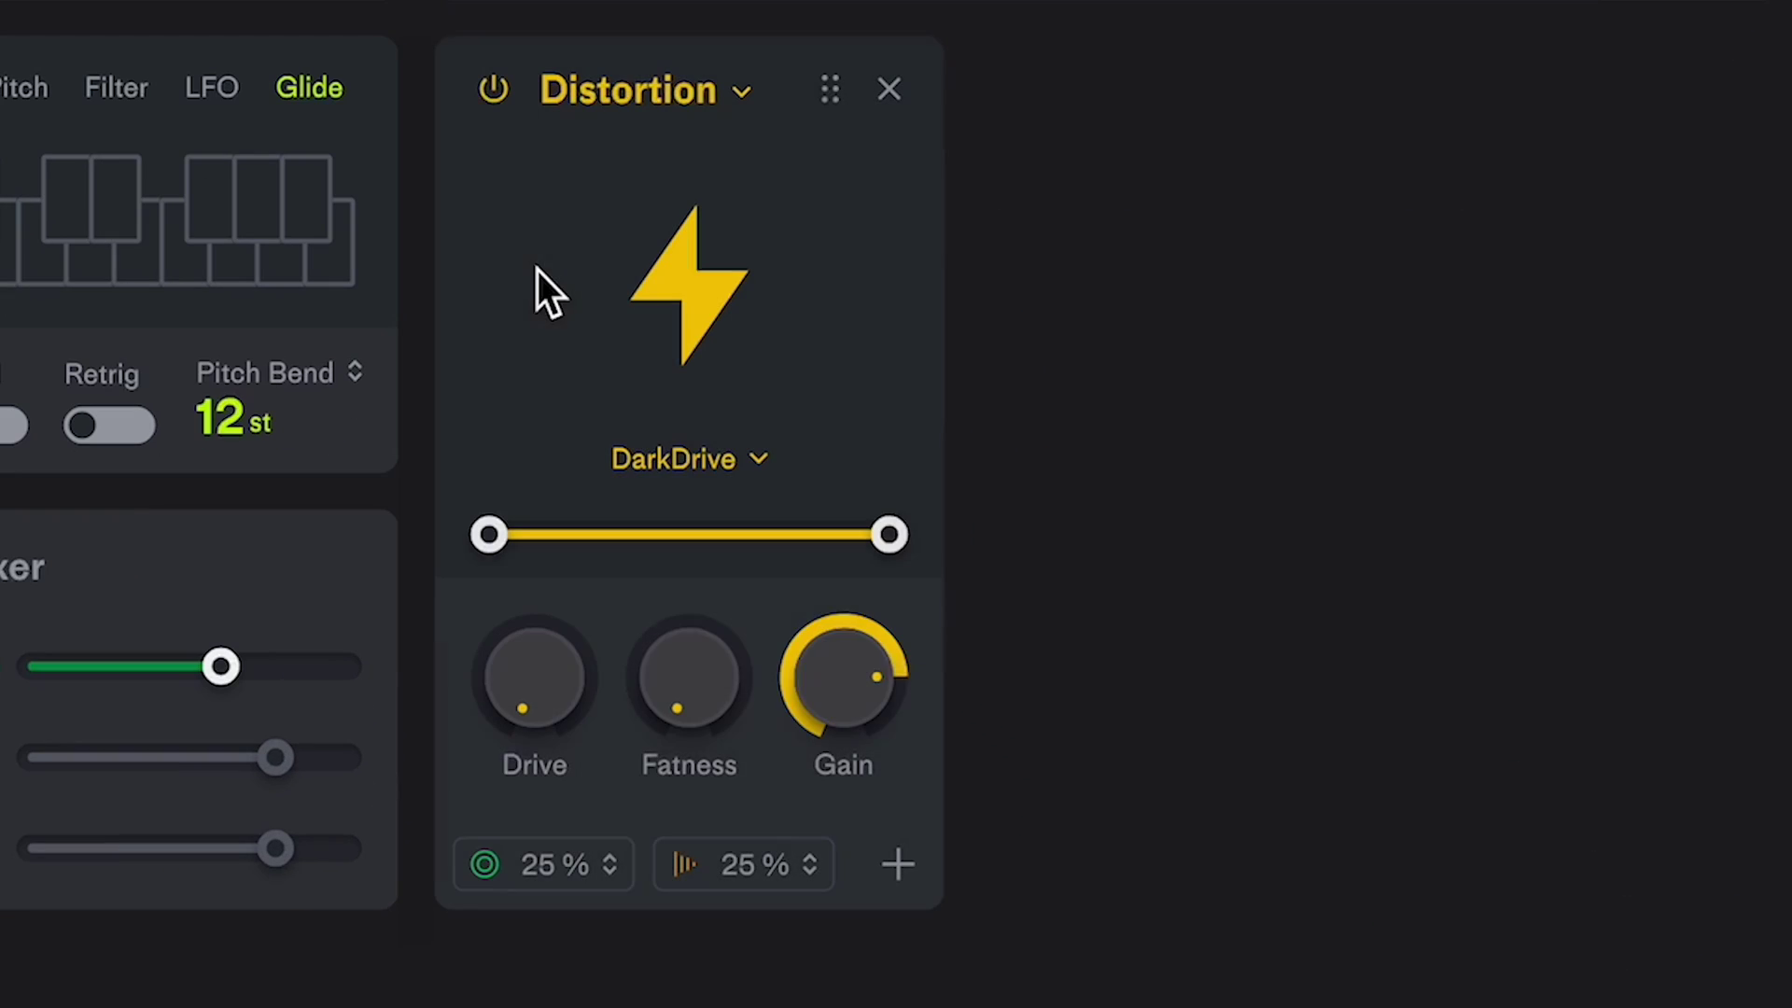
left_click(680, 459)
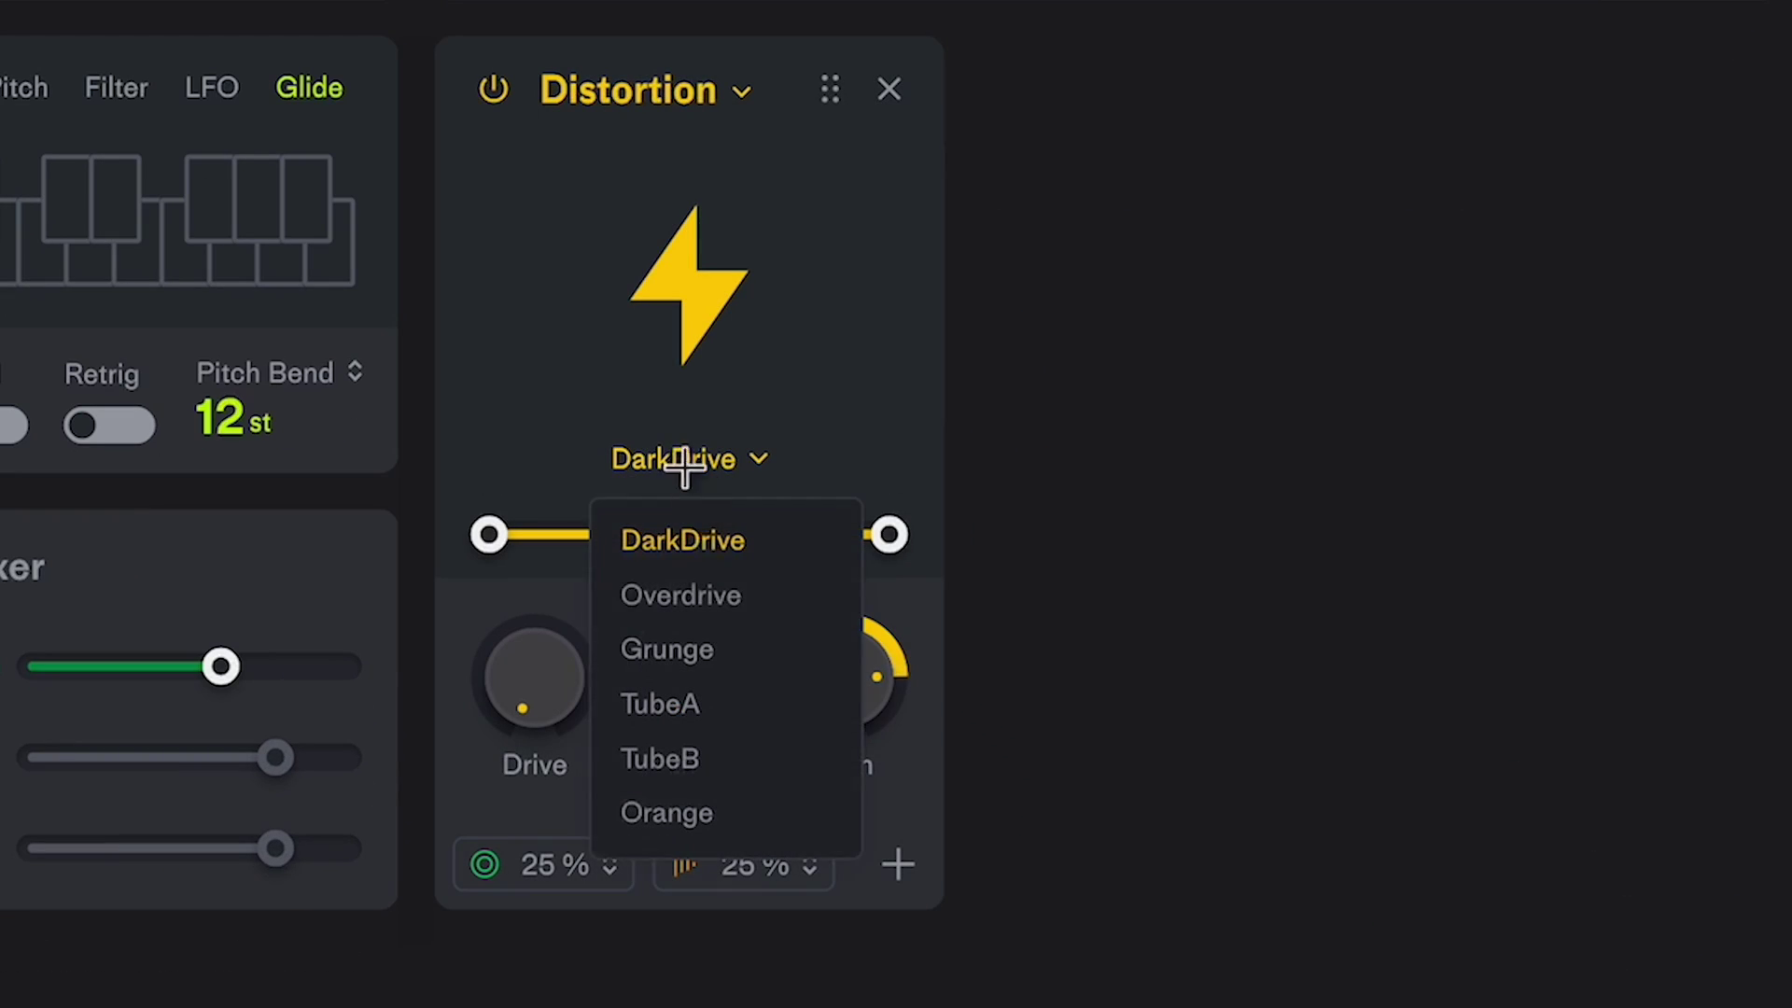
left_click(709, 597)
left_click_drag(529, 628, 528, 580)
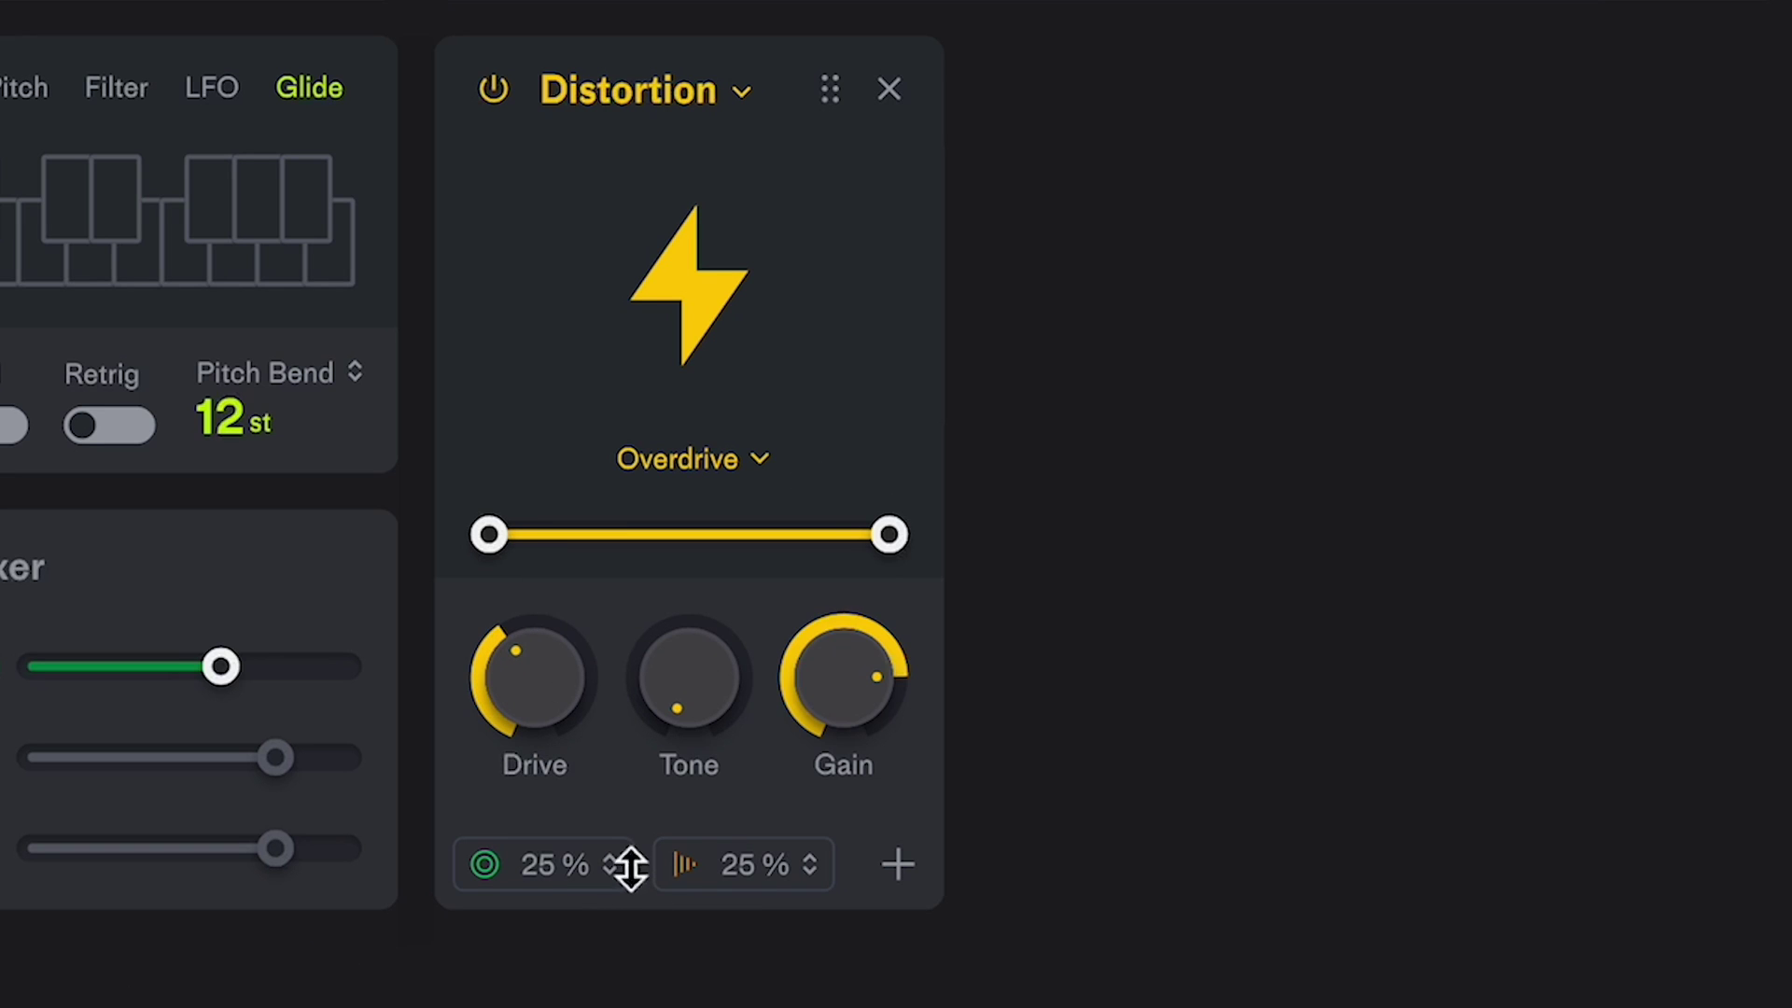
left_click_drag(628, 864, 584, 640)
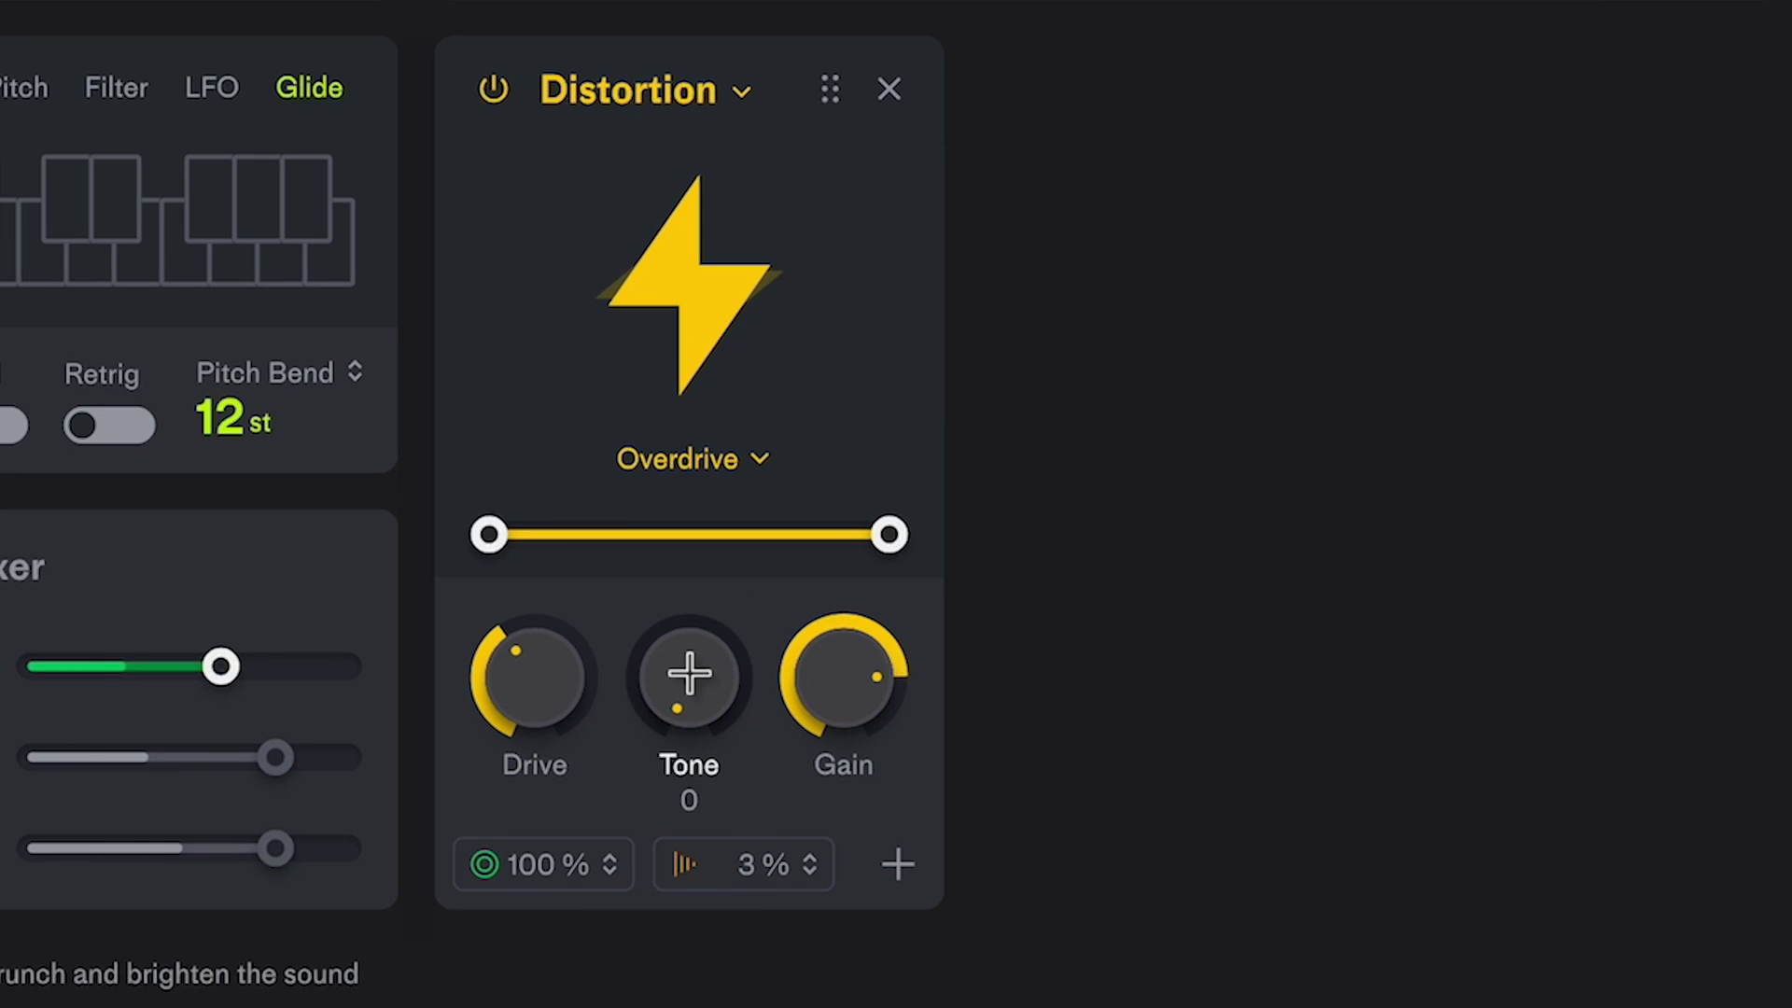
Step: Add a Crusher with low decimation, bit mode at minimum and a 28% mix
left_click(899, 864)
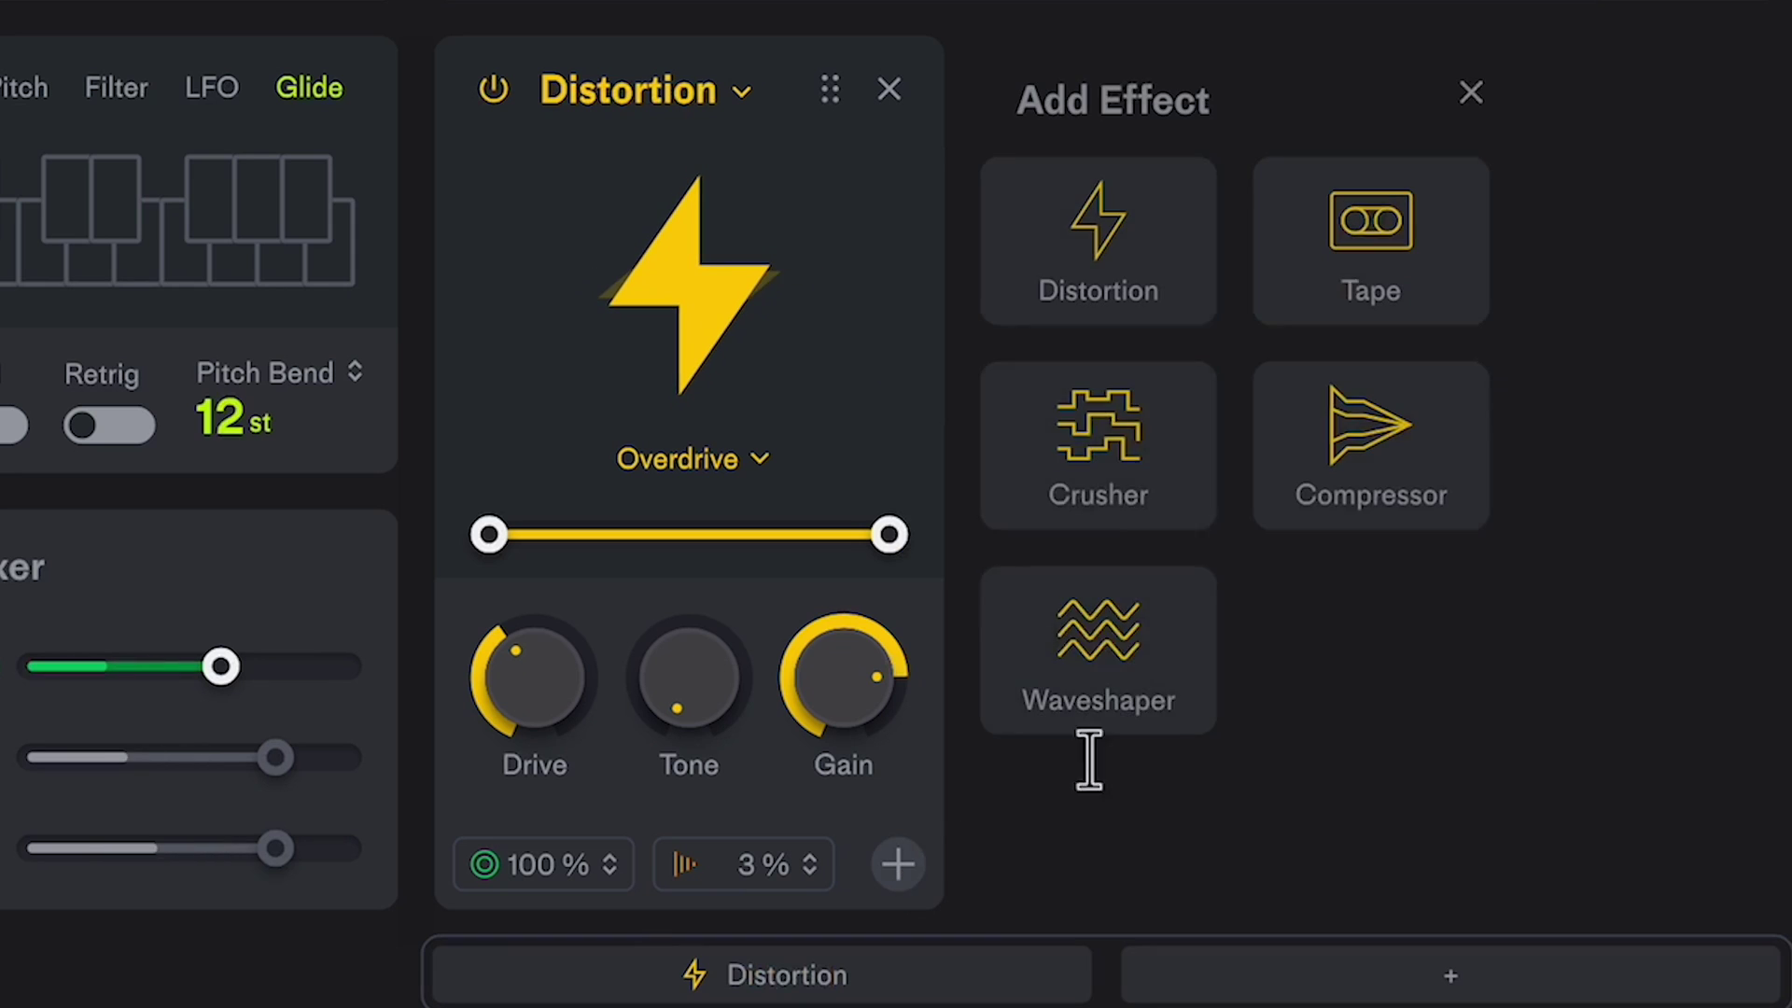
left_click(1080, 451)
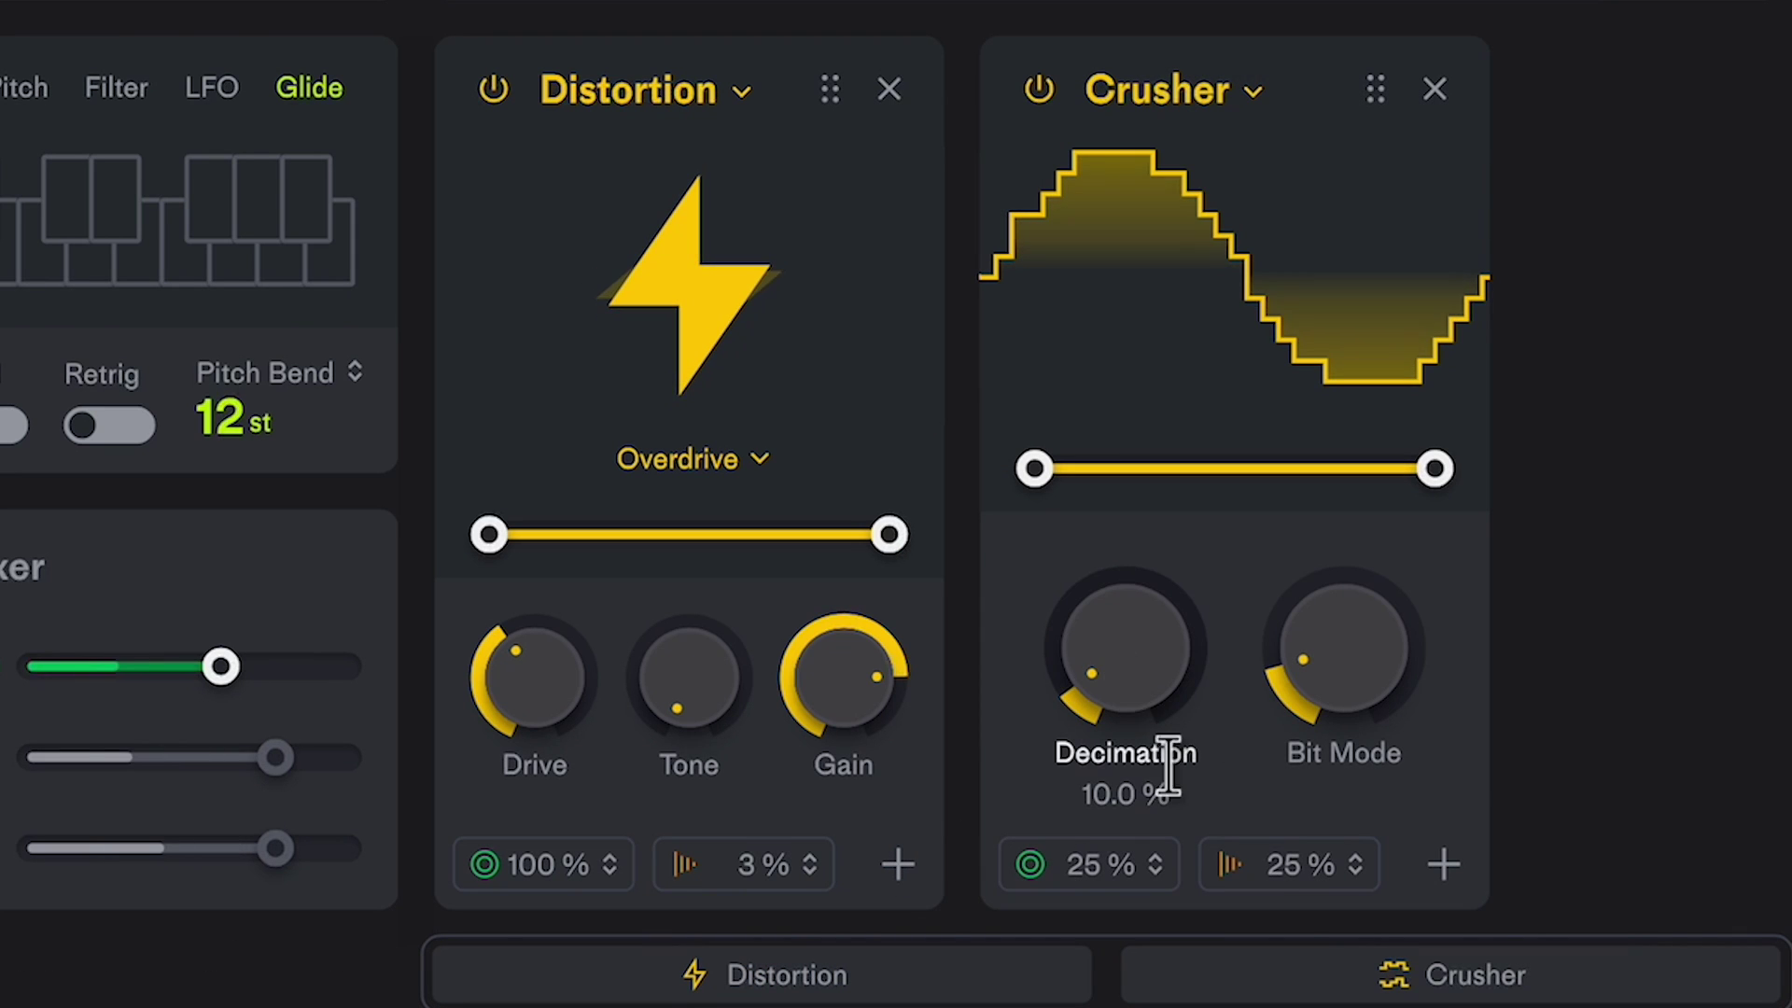
left_click_drag(1117, 702, 1200, 707)
mouse_move(1344, 708)
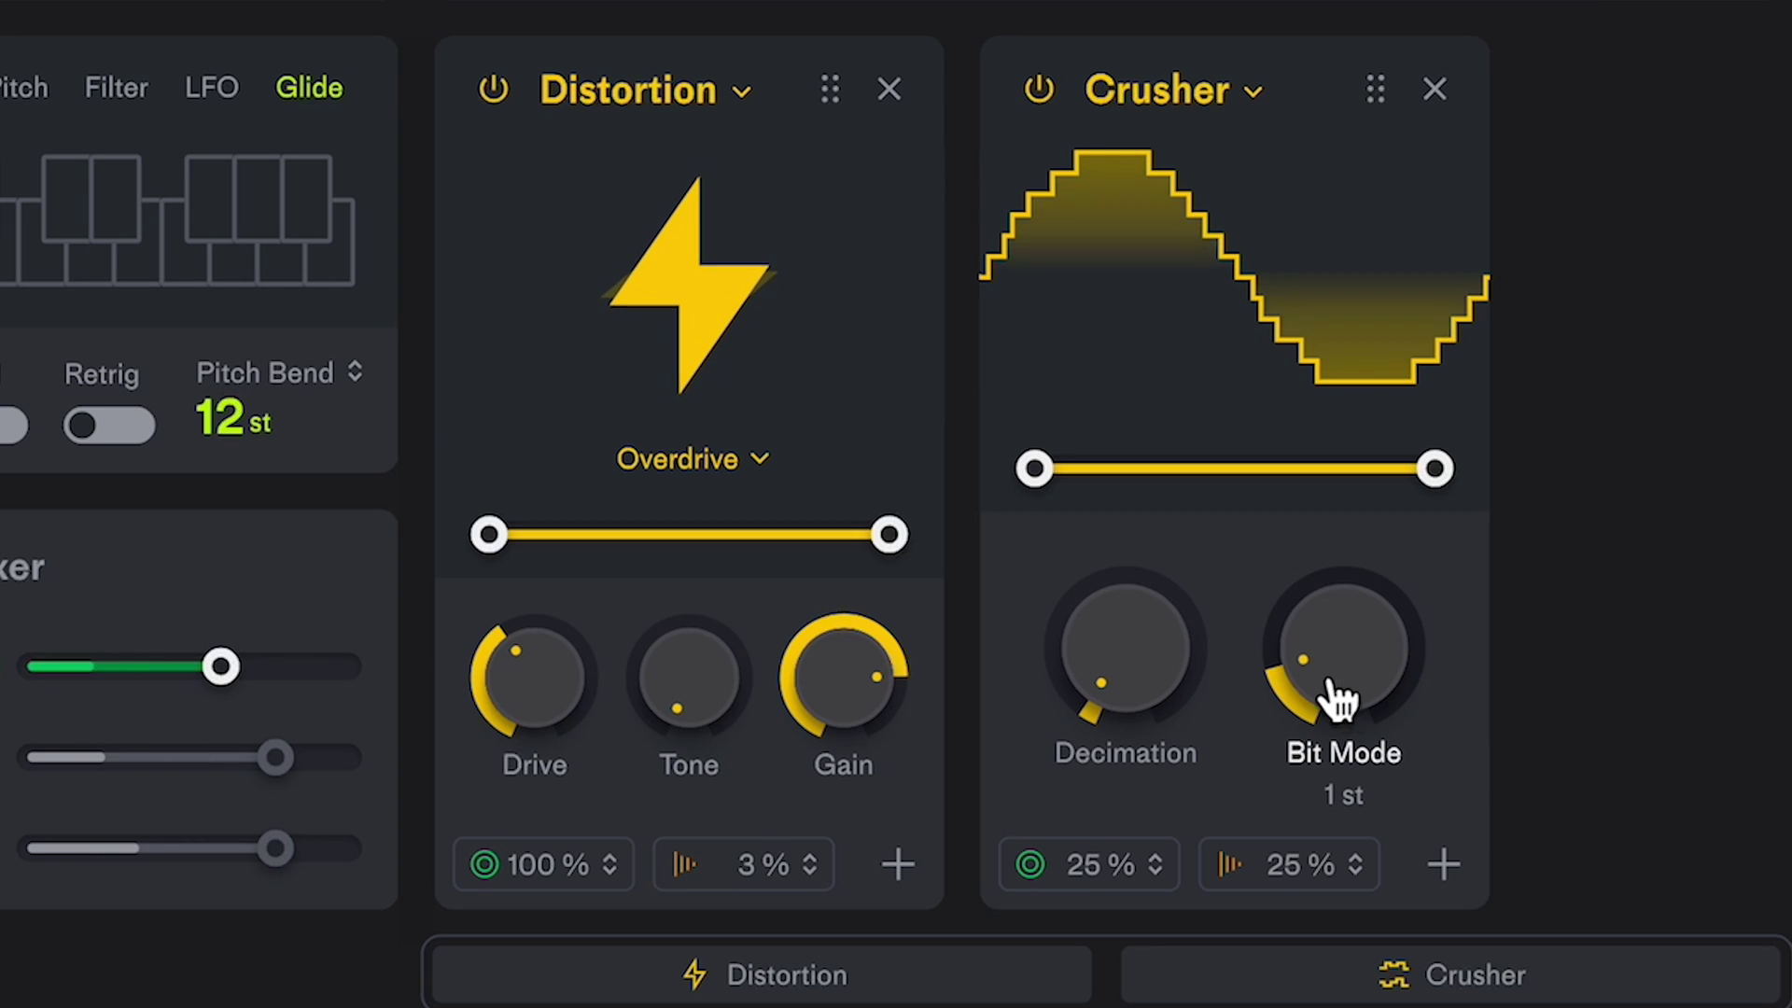
left_click_drag(1343, 702, 1087, 887)
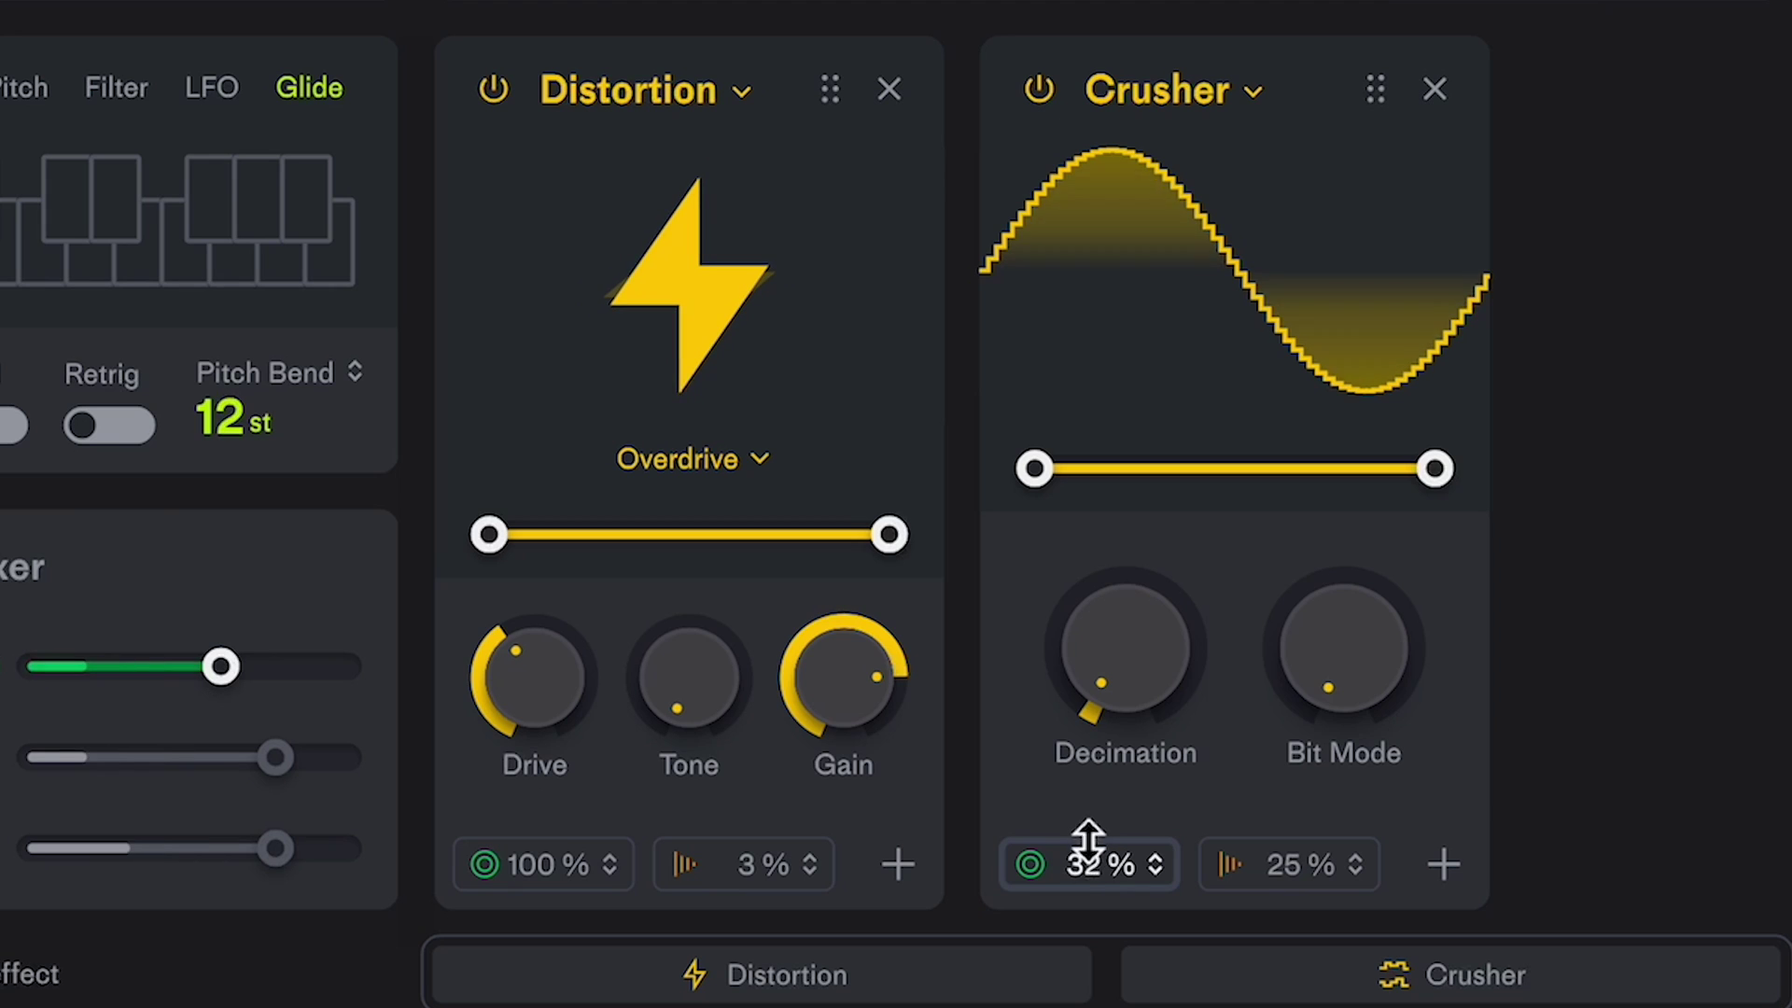
left_click_drag(1092, 839, 1092, 853)
mouse_move(1306, 709)
left_mouse_down()
mouse_move(1319, 668)
mouse_move(1311, 724)
left_mouse_up()
left_click(1443, 864)
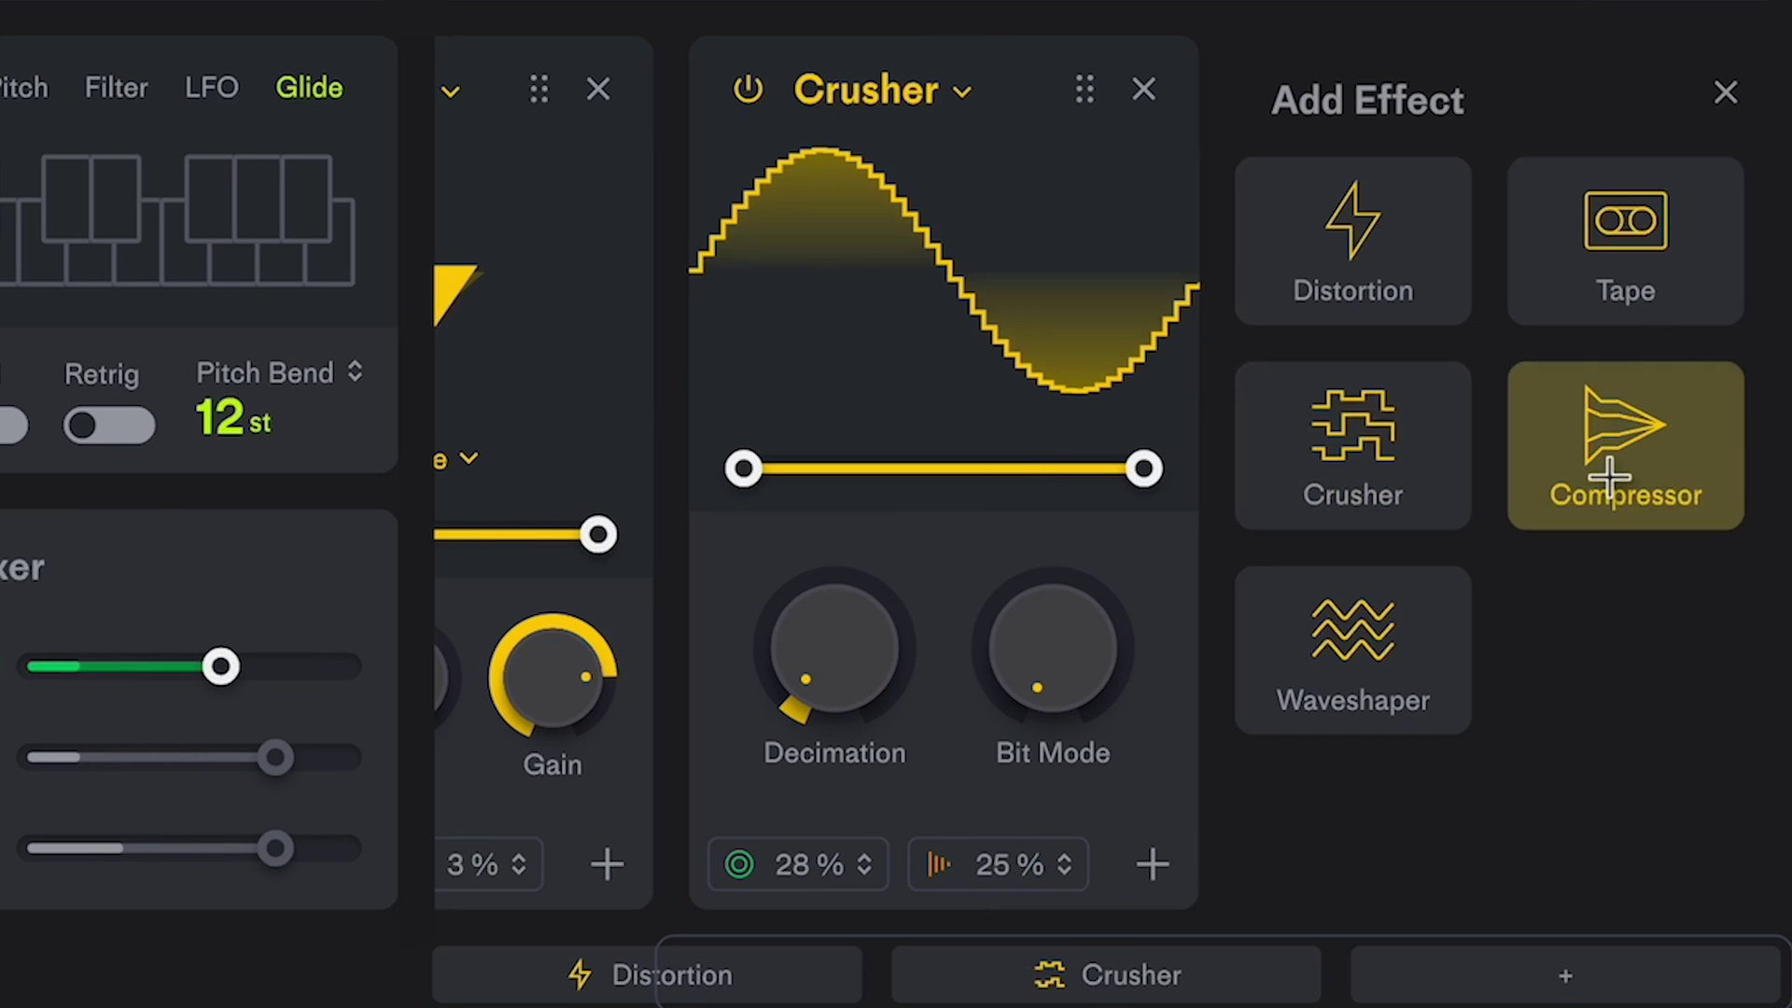
Step: Add a Tape effect after the Crusher, adjusting its drive, hiss near 20% and mix to 20%
left_click(1630, 224)
mouse_move(1380, 672)
left_click_drag(1379, 671, 1387, 772)
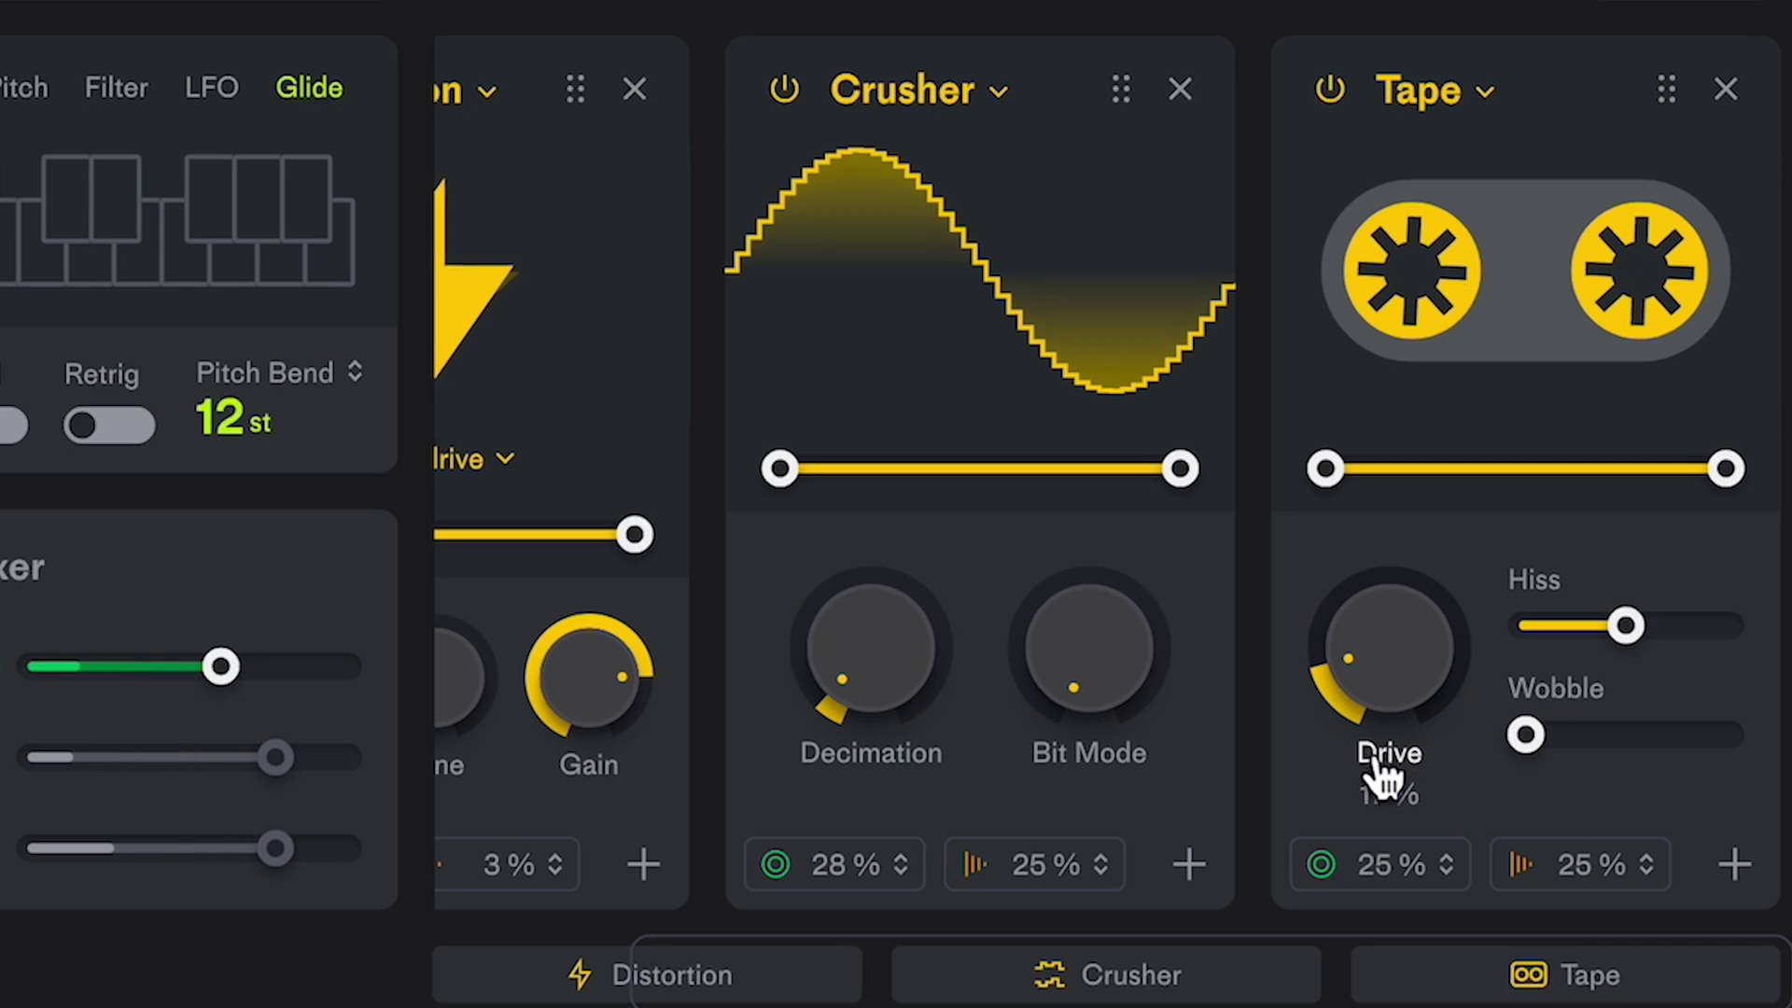
left_click_drag(1599, 631, 1548, 720)
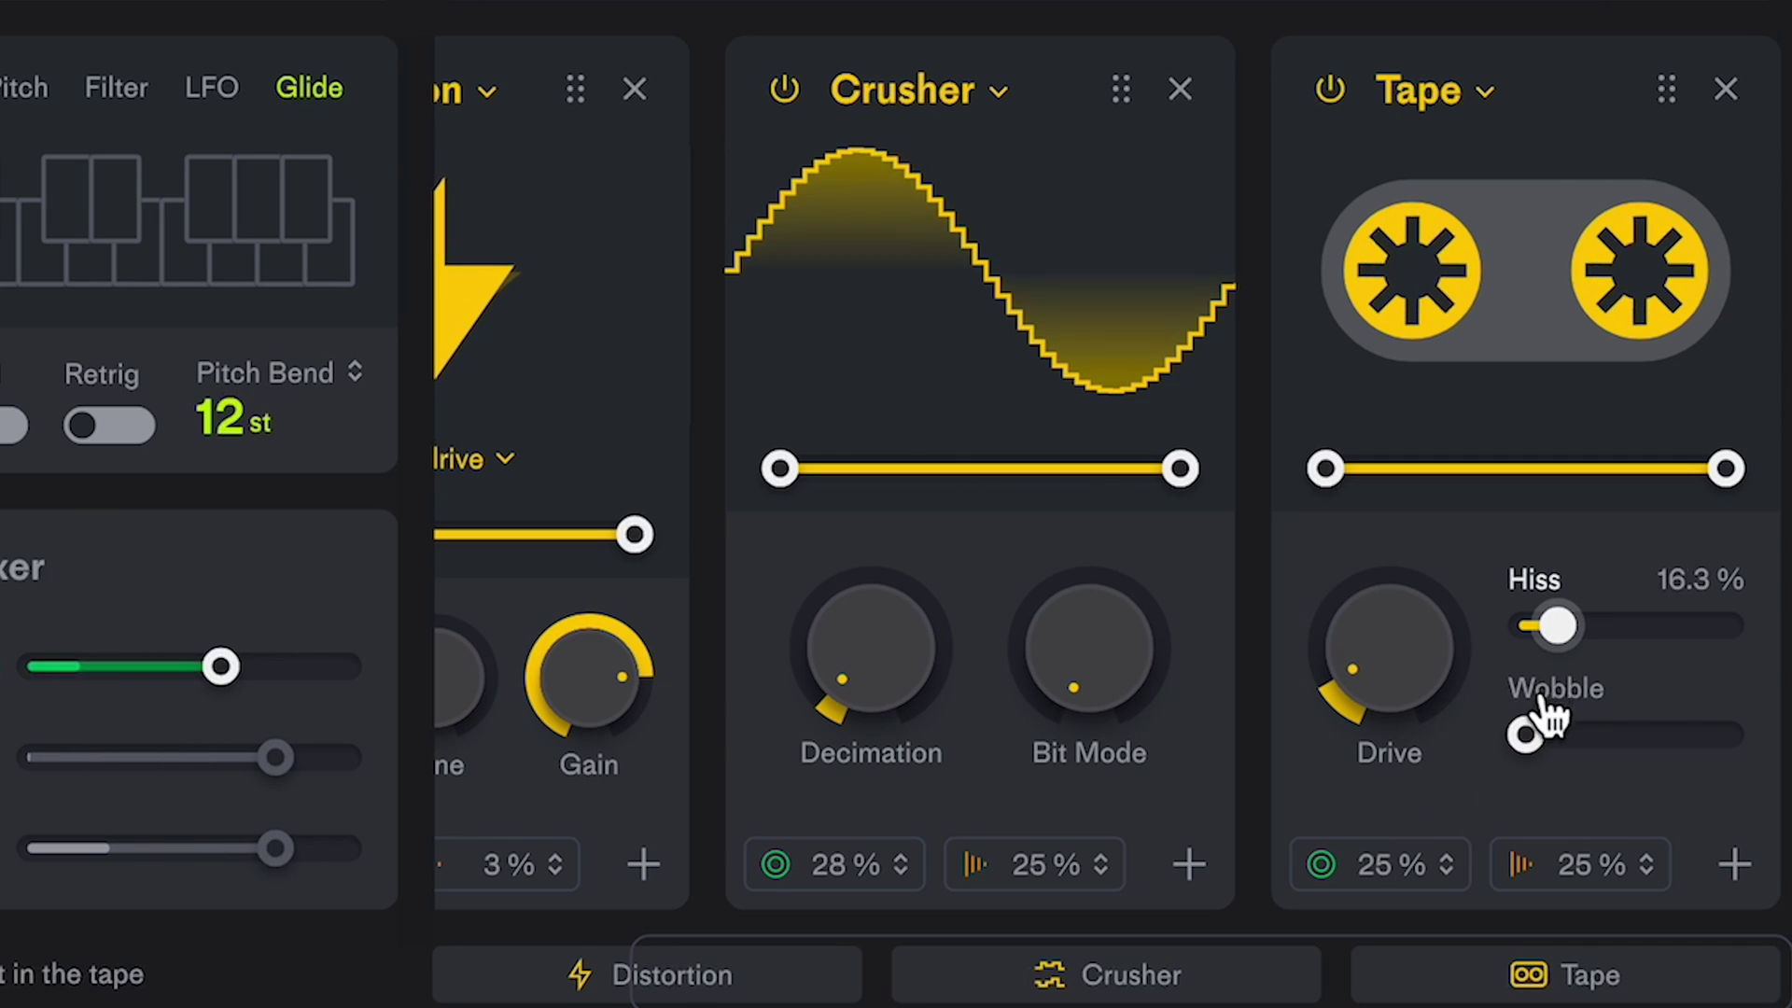
mouse_move(1432, 852)
left_mouse_down()
mouse_move(1422, 804)
mouse_move(1420, 843)
left_mouse_up()
Step: Set the Tape wobble to about 26% and bypass Distortion to compare the sound
left_click_drag(1526, 737, 1577, 772)
left_click_drag(1397, 864, 1392, 904)
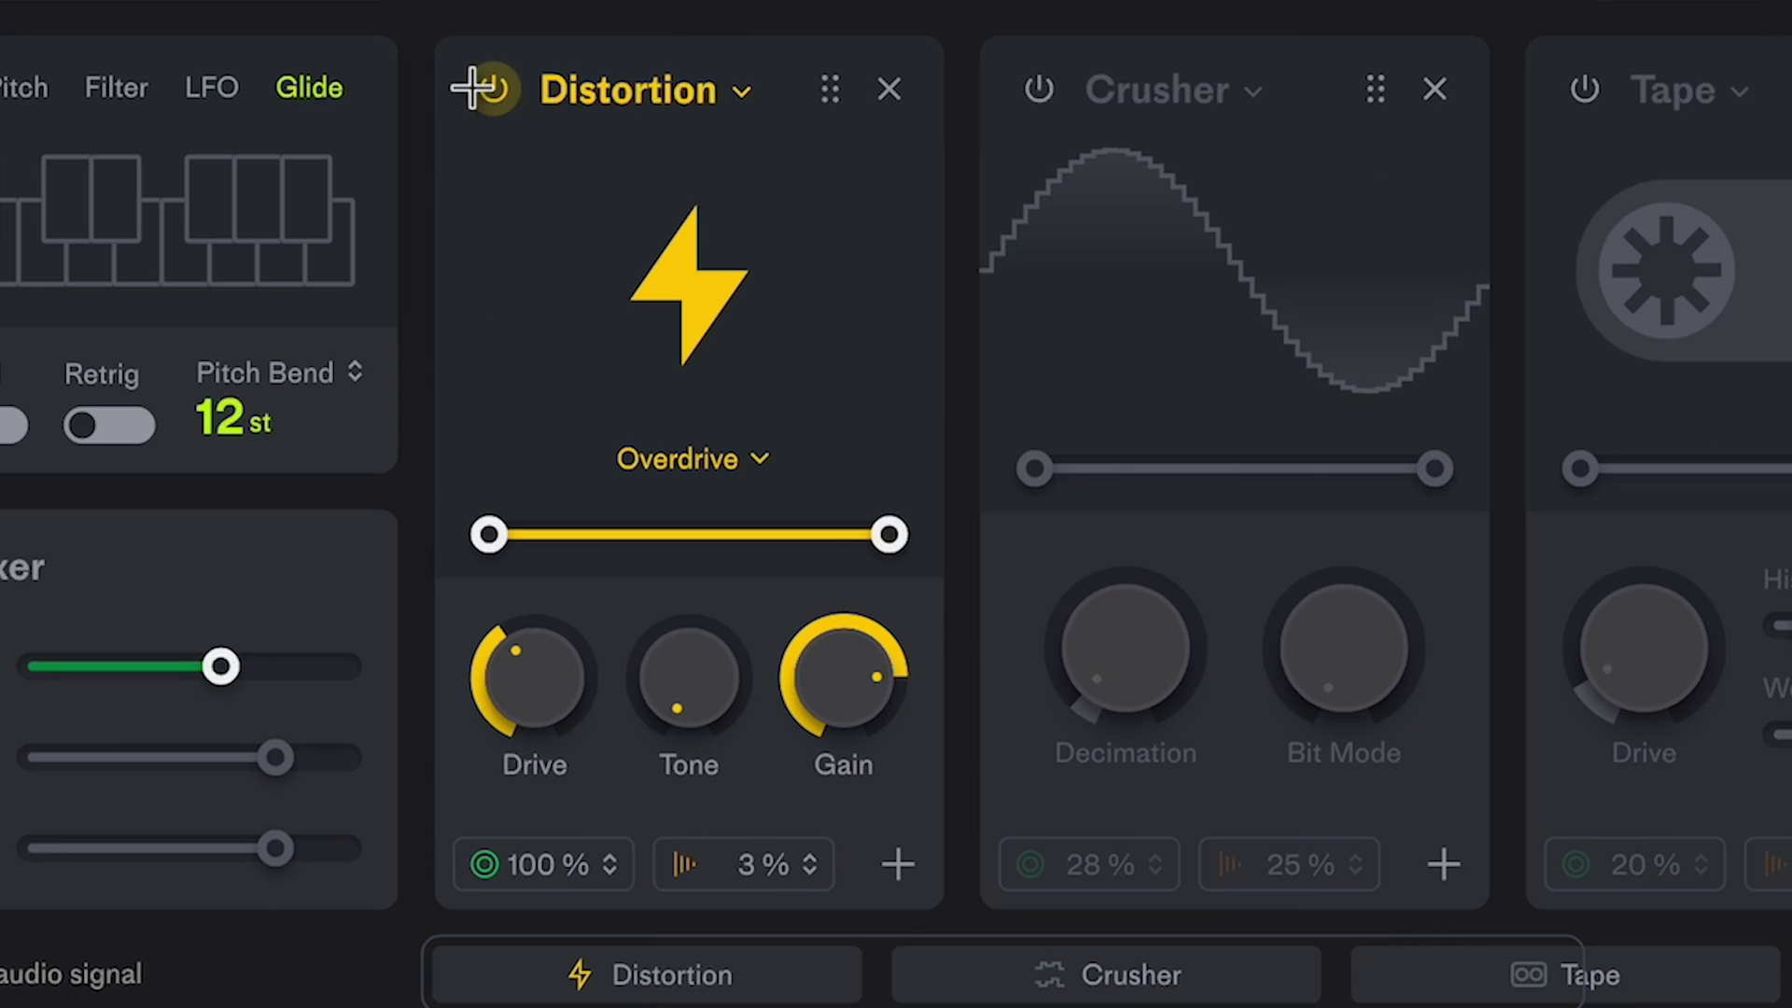
left_click(493, 90)
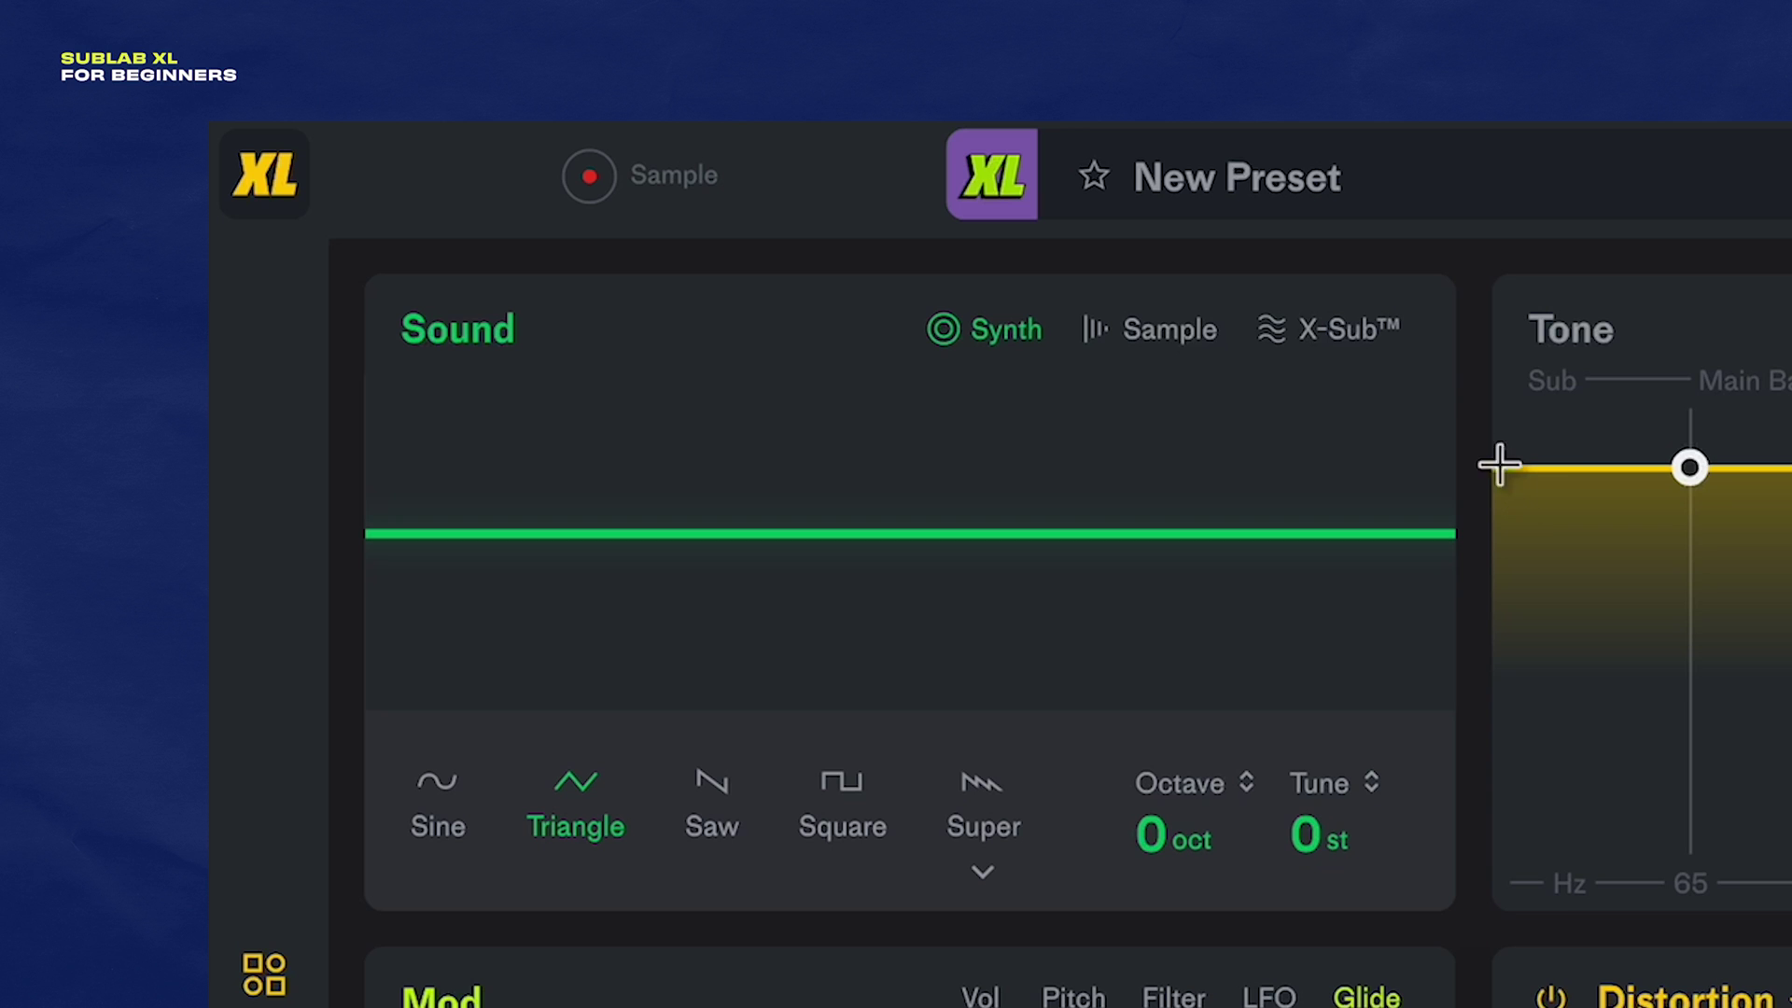
Step: Switch to the X-Sub layer, easing Main Bass down slightly and leaving Sub at 0 dB
left_click(1357, 352)
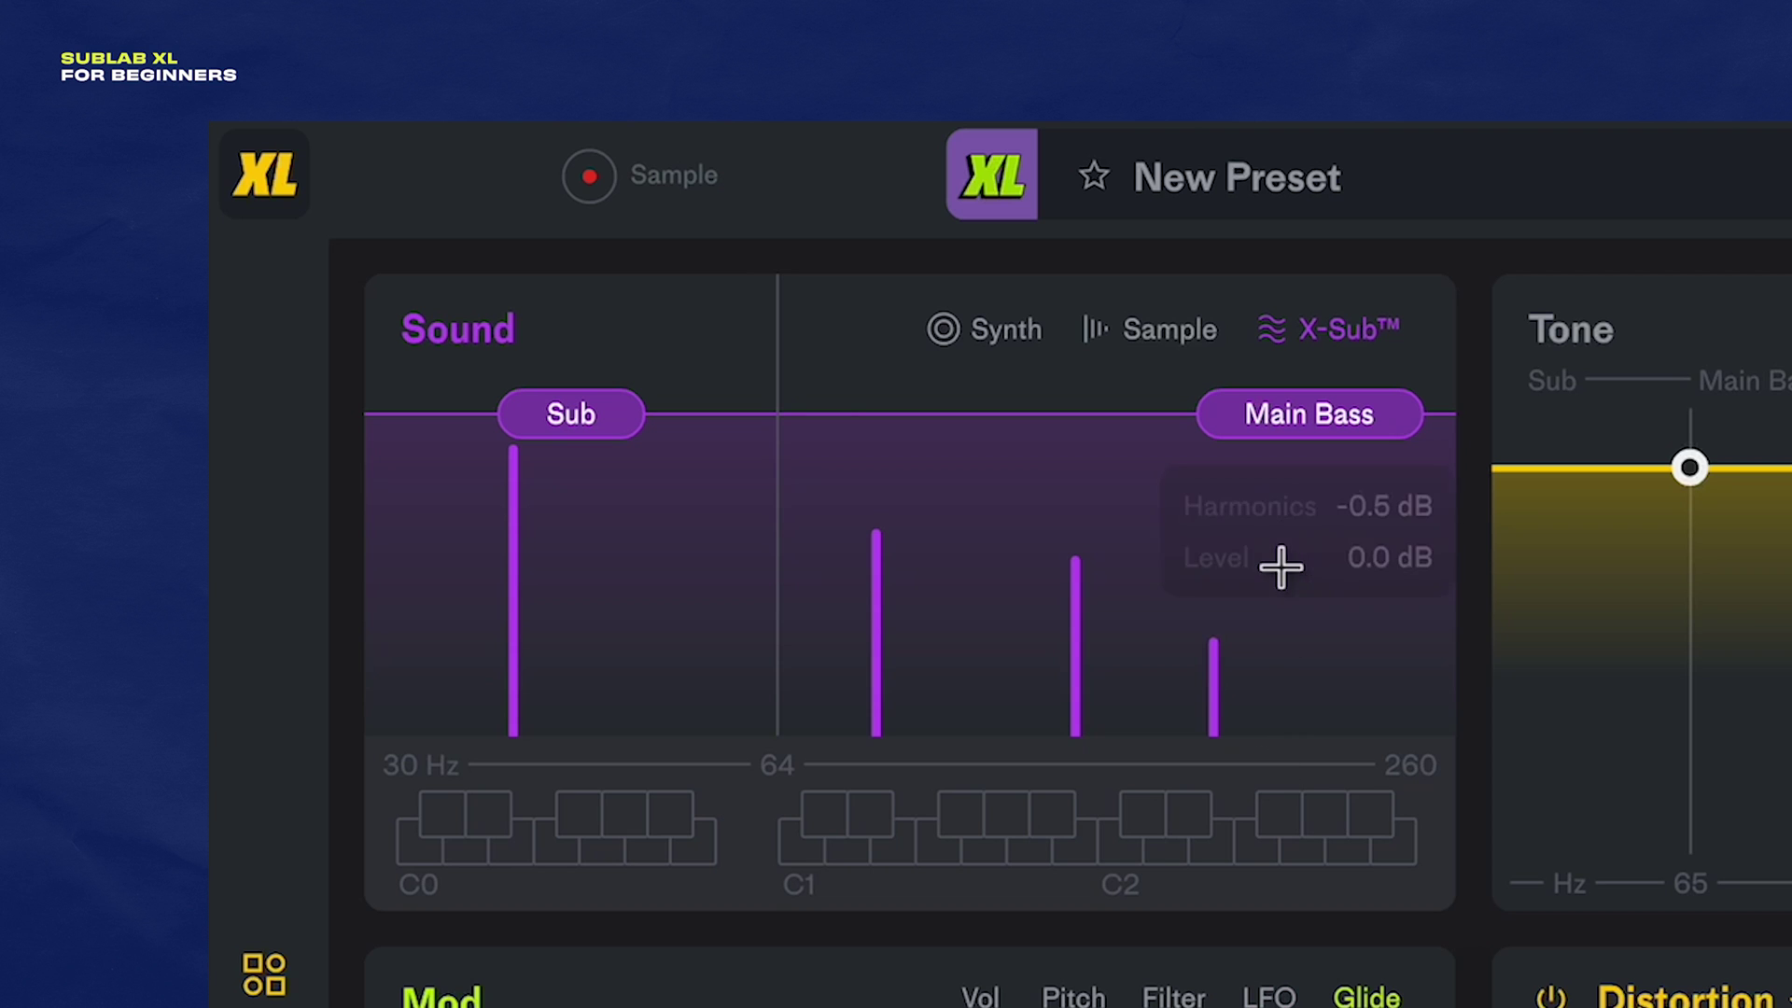
mouse_move(1306, 437)
left_mouse_down()
mouse_move(1160, 559)
mouse_move(1304, 437)
left_mouse_up()
left_click_drag(619, 438, 652, 356)
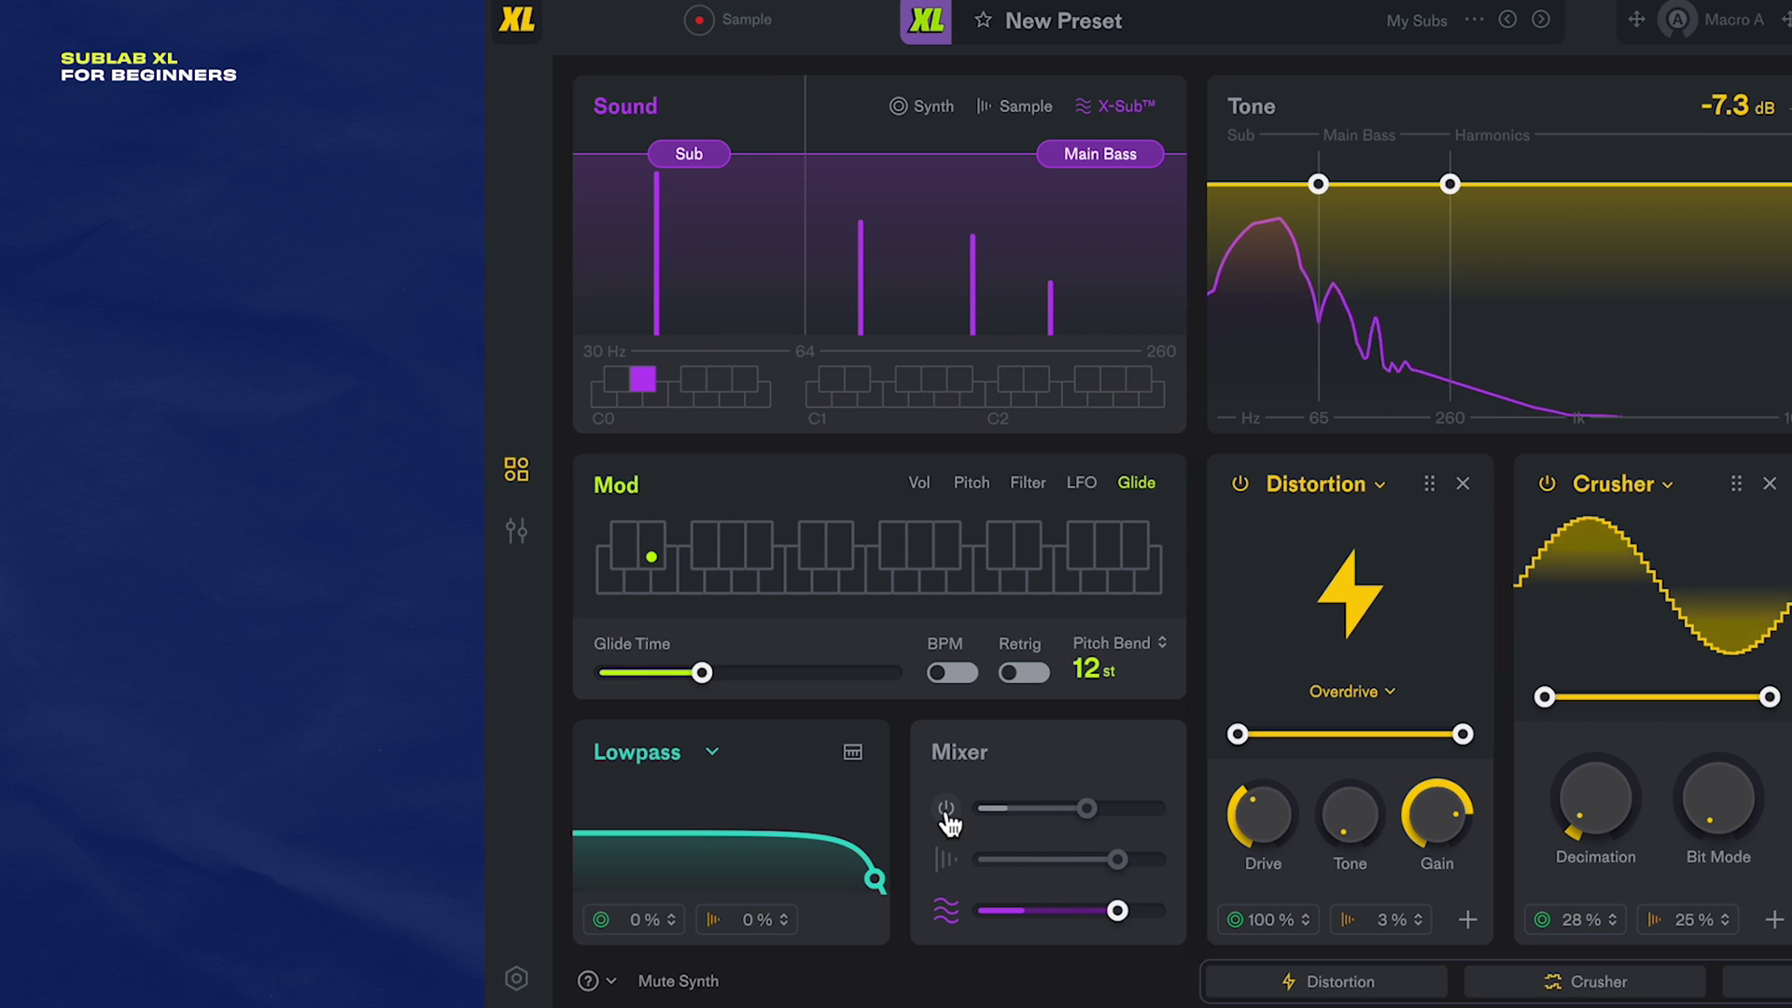
Step: Unmute Synth in the Mixer, lower X-Sub to about -3.9 dB and nudge Synth to -2.2 dB
left_click(946, 810)
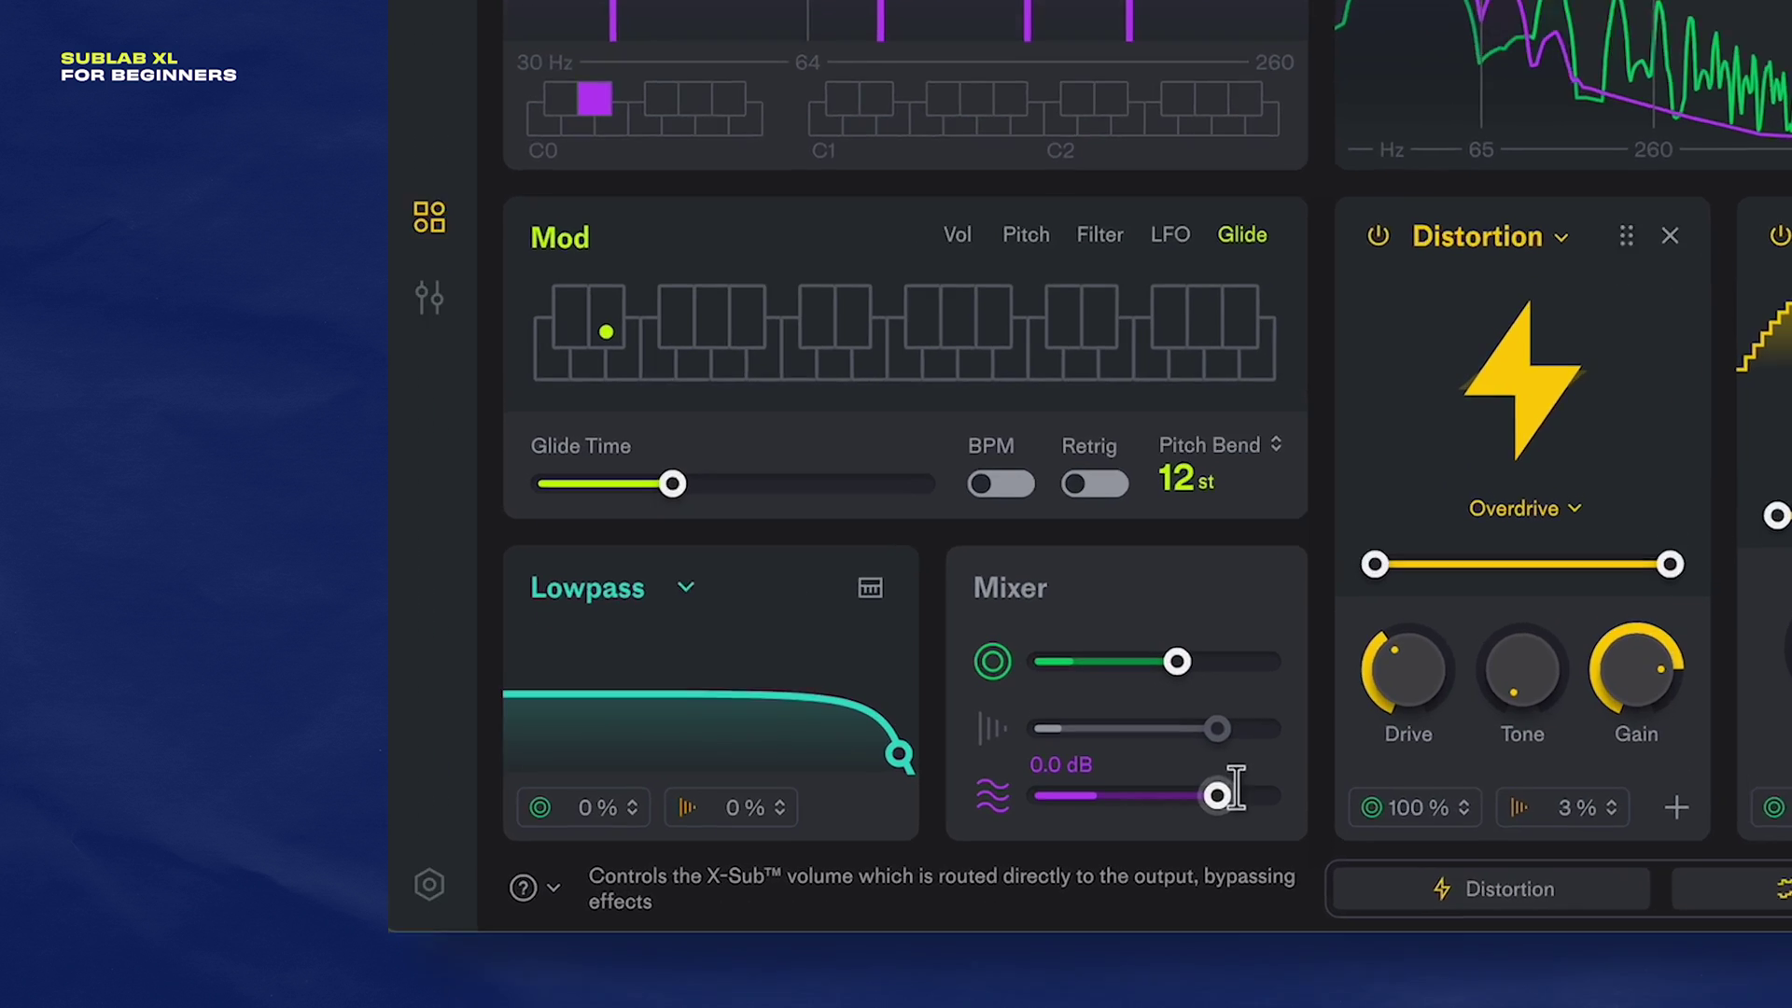
left_click_drag(1117, 910, 1121, 942)
left_click_drag(1336, 713, 1280, 715)
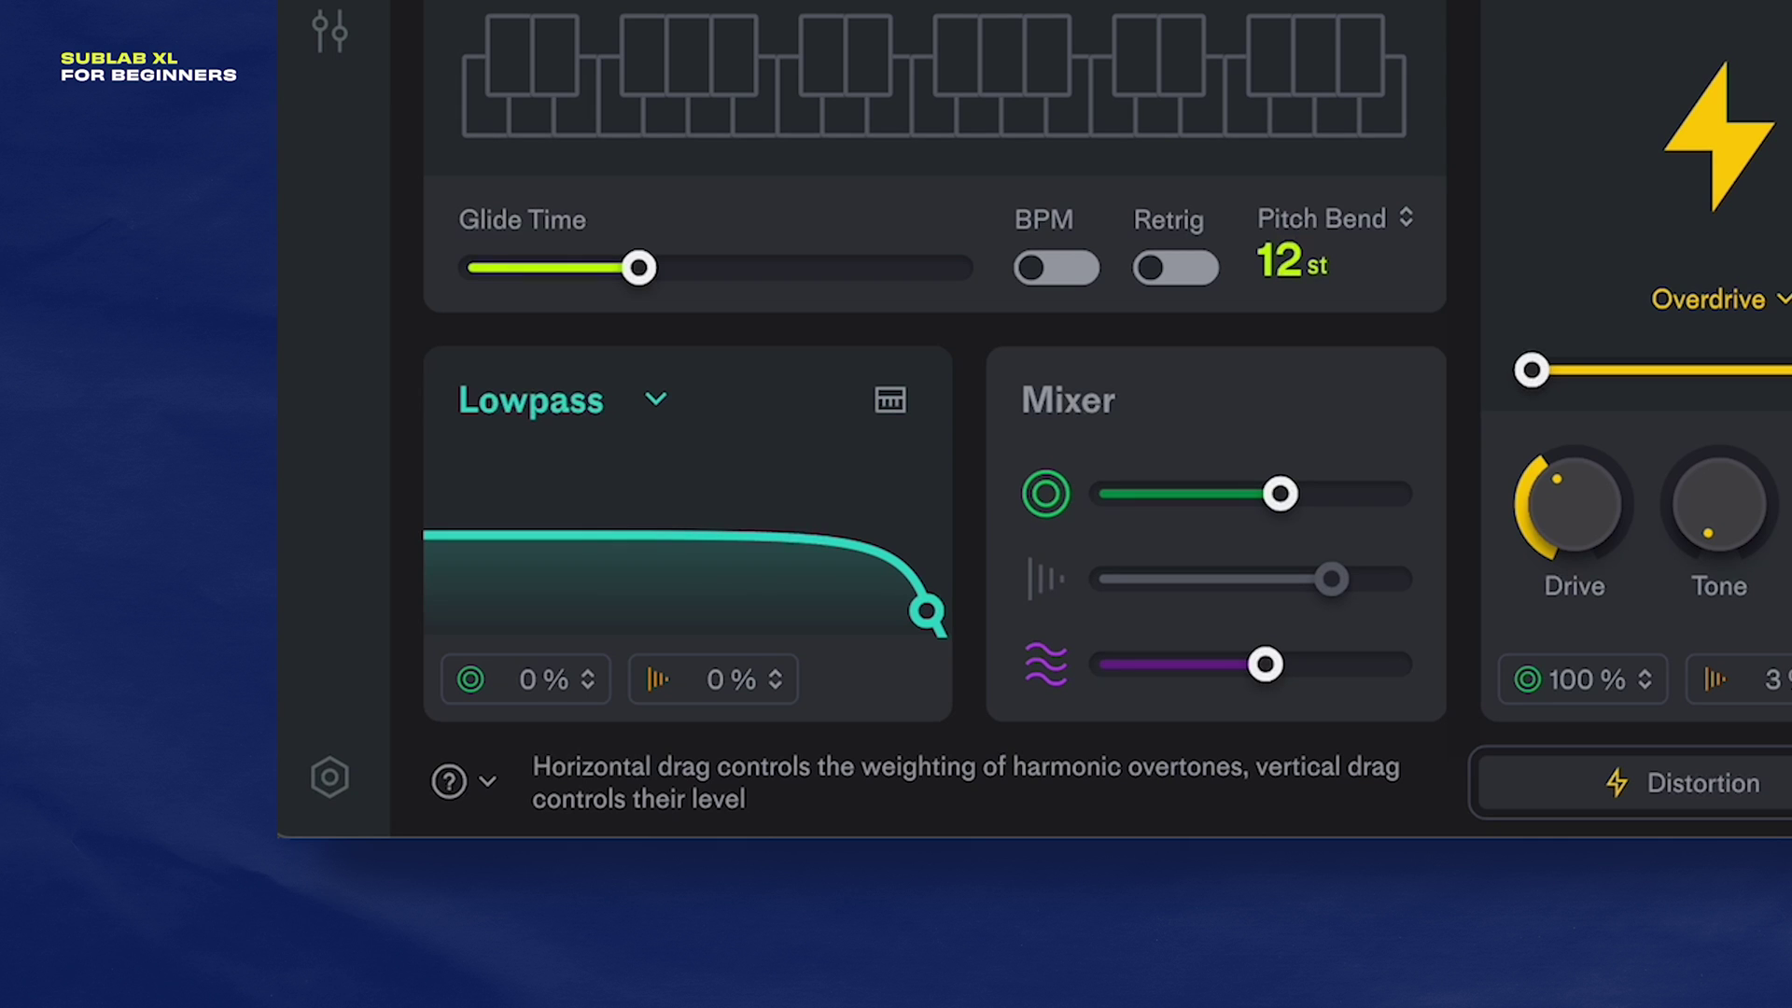
left_click_drag(1279, 493, 1288, 491)
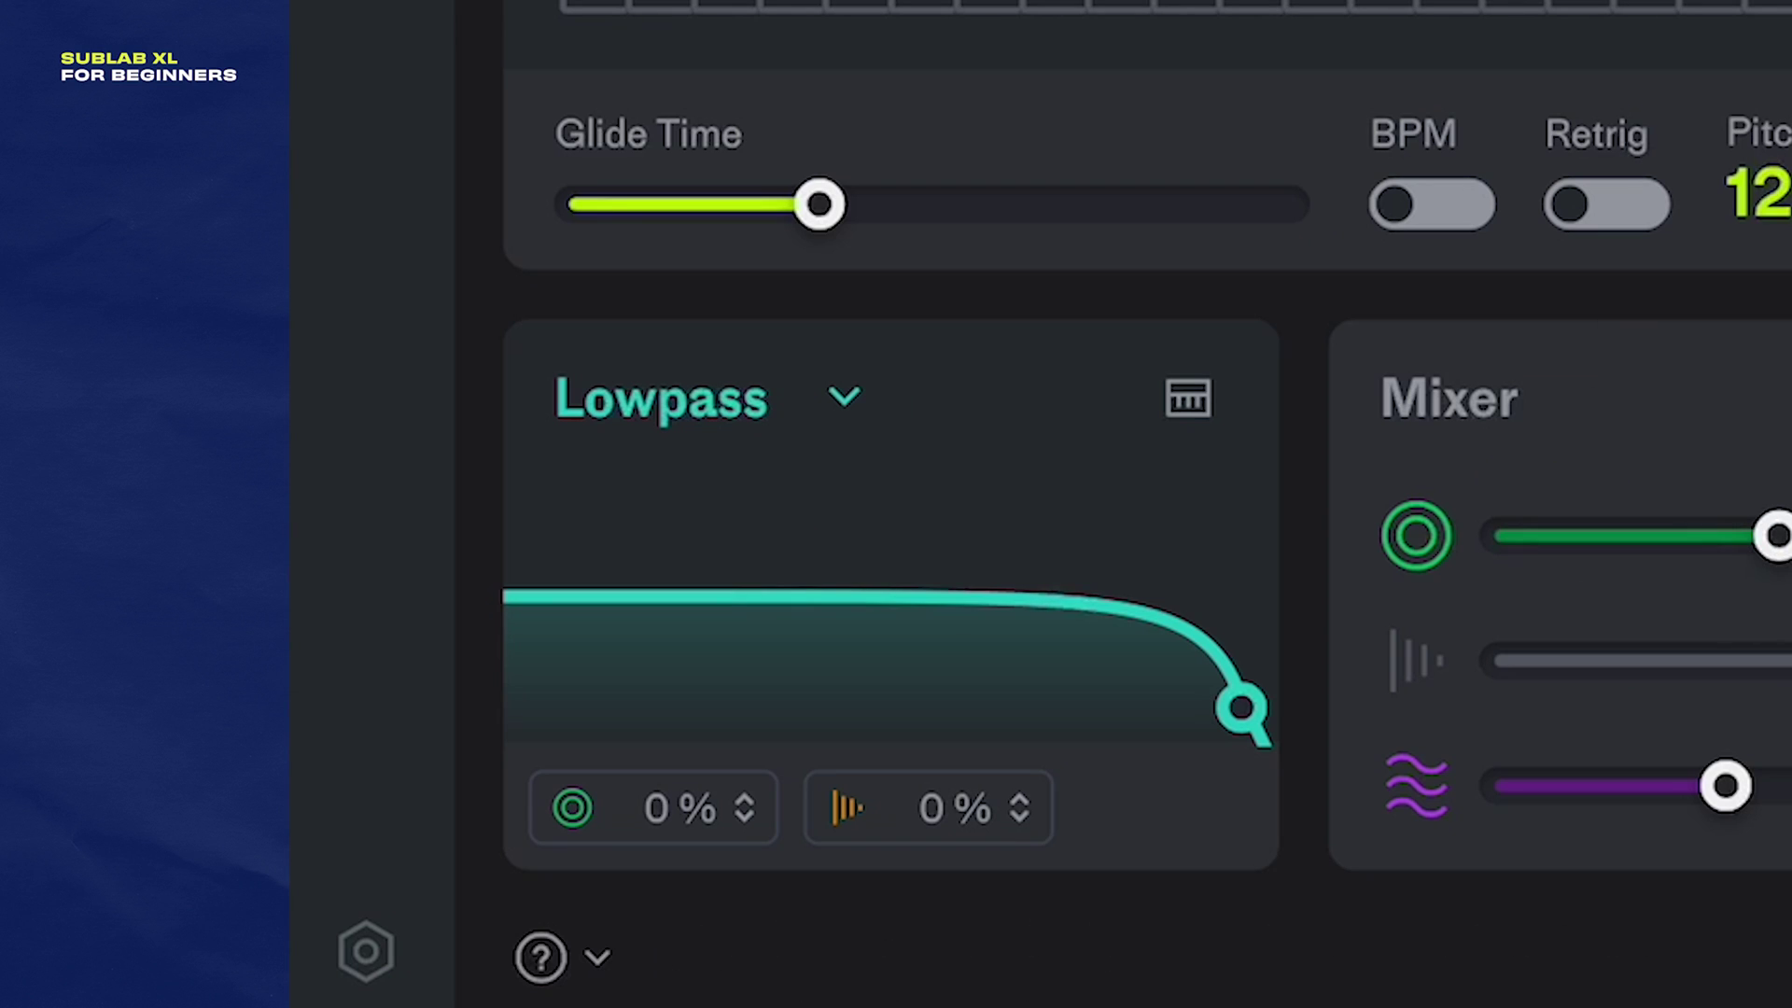
Step: Keep the Lowpass filter, pull its cutoff to about 284 Hz with resonance, and enable key tracking
left_click(711, 407)
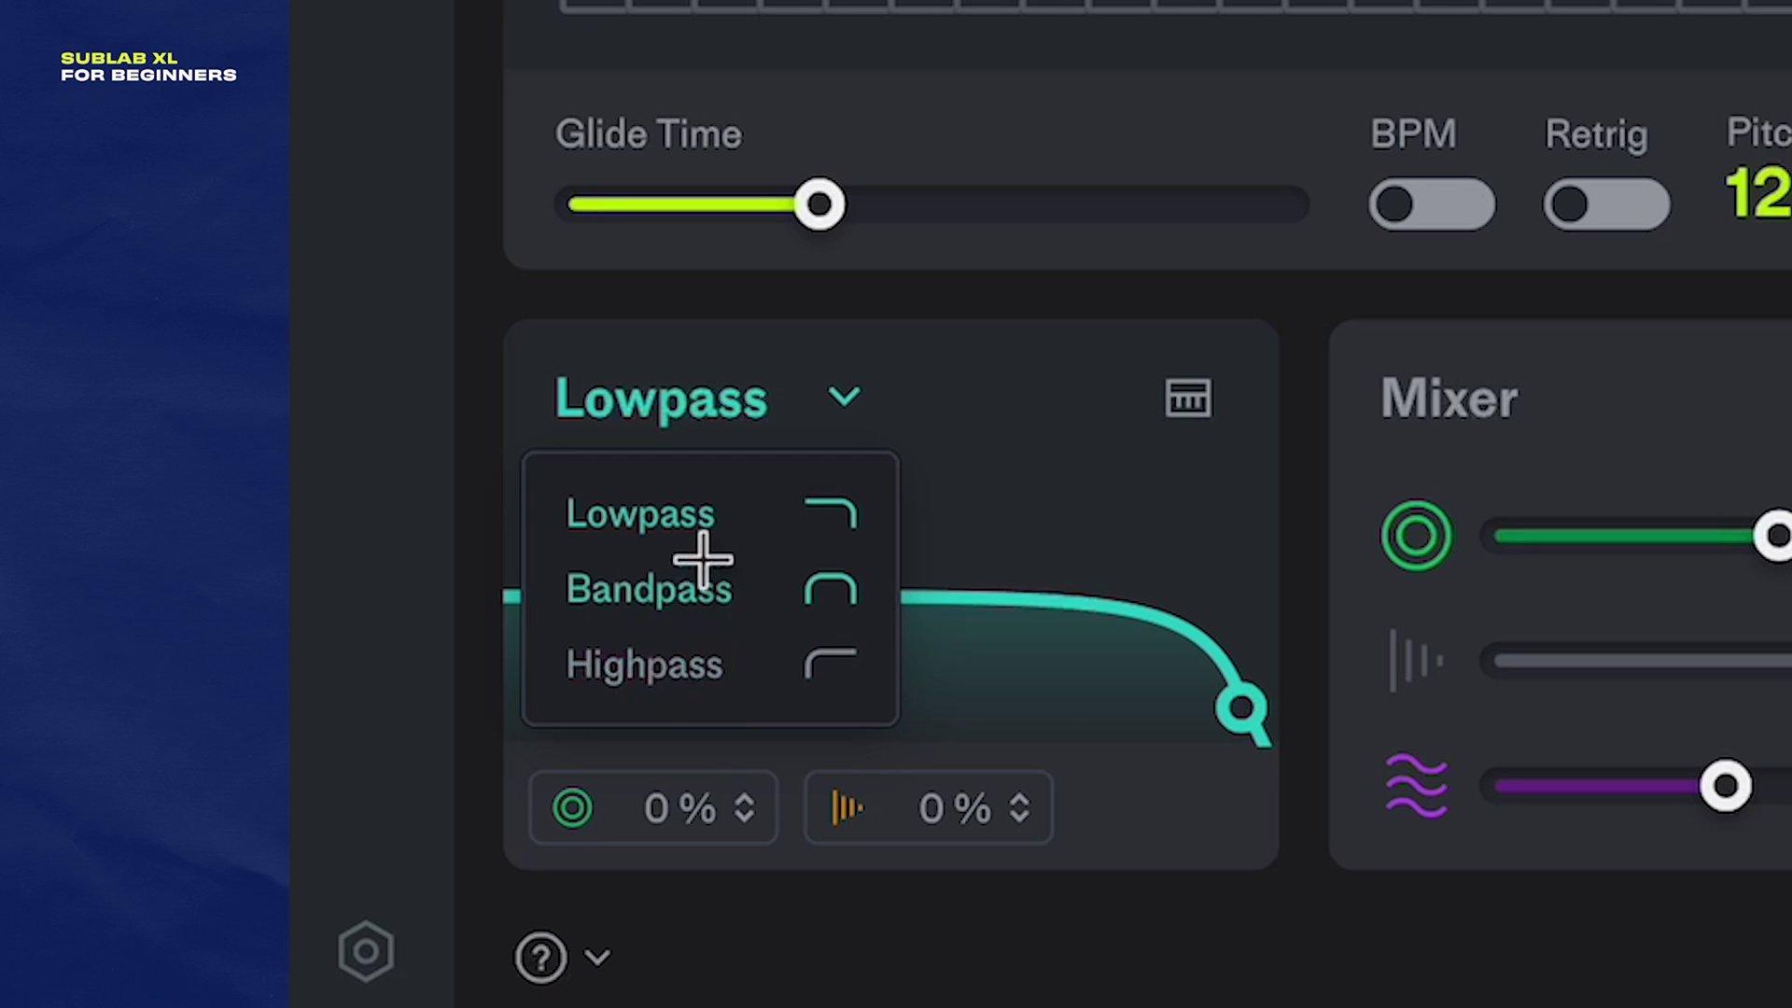
left_click(711, 518)
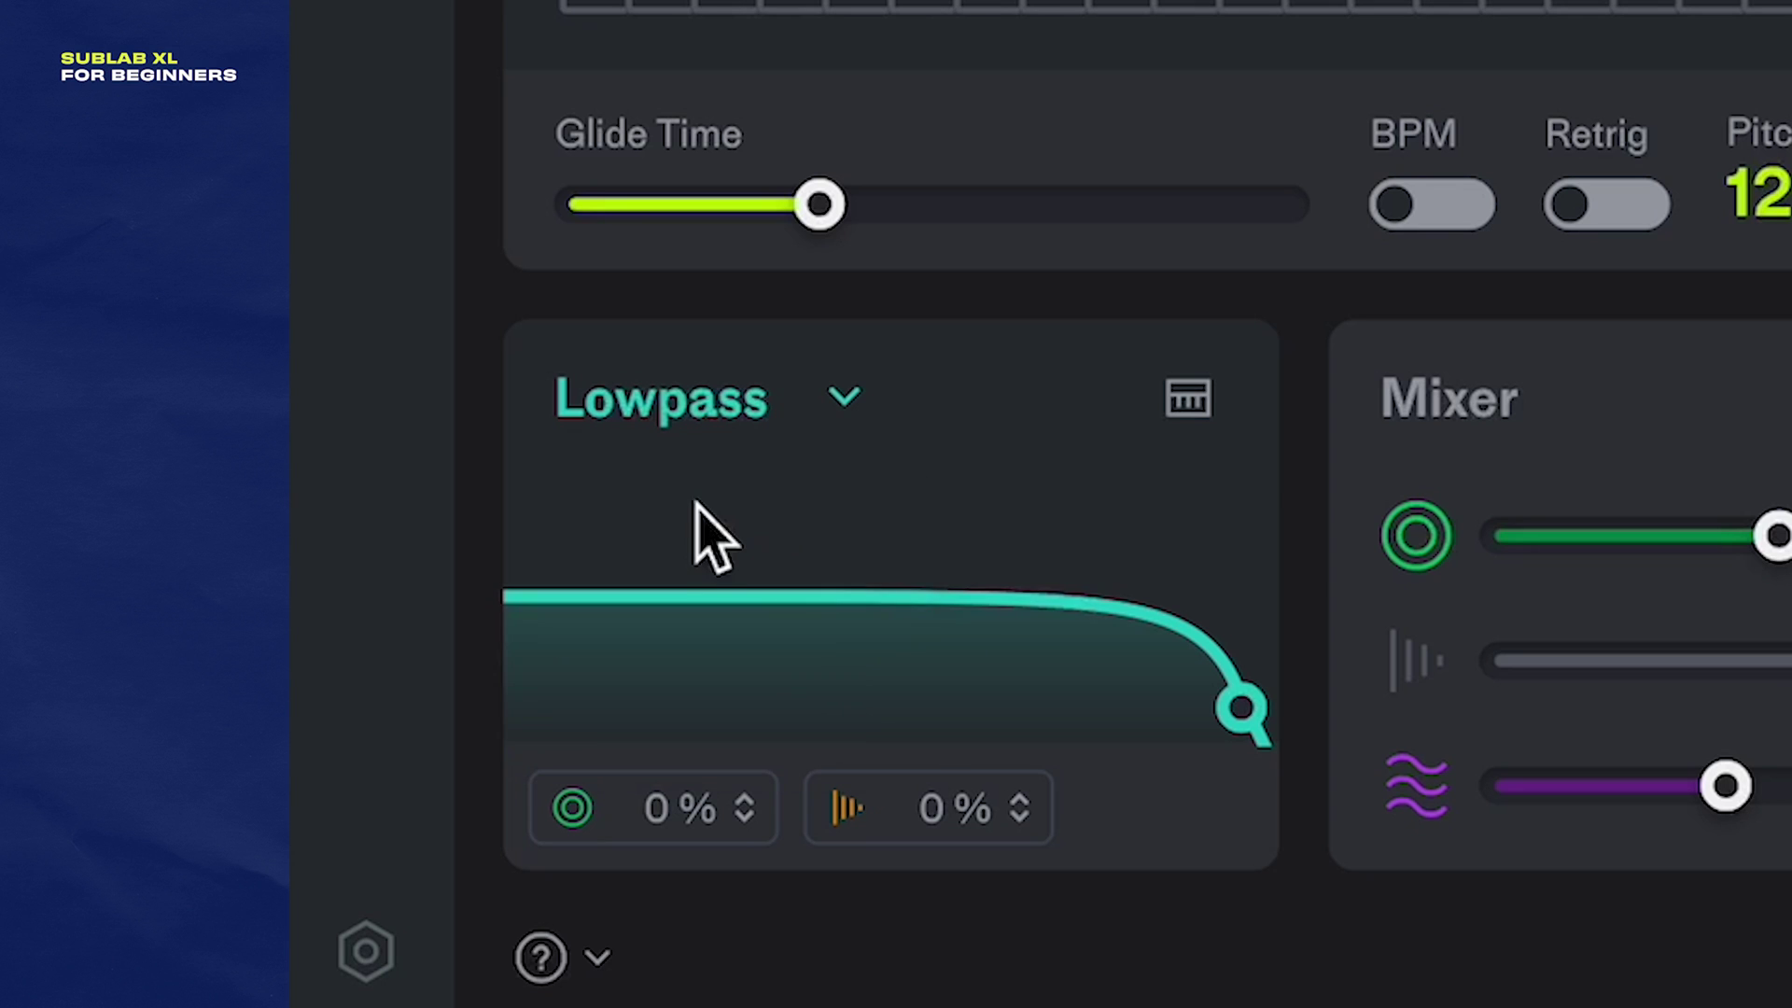
left_click_drag(1236, 724, 736, 642)
left_click_drag(708, 776, 688, 716)
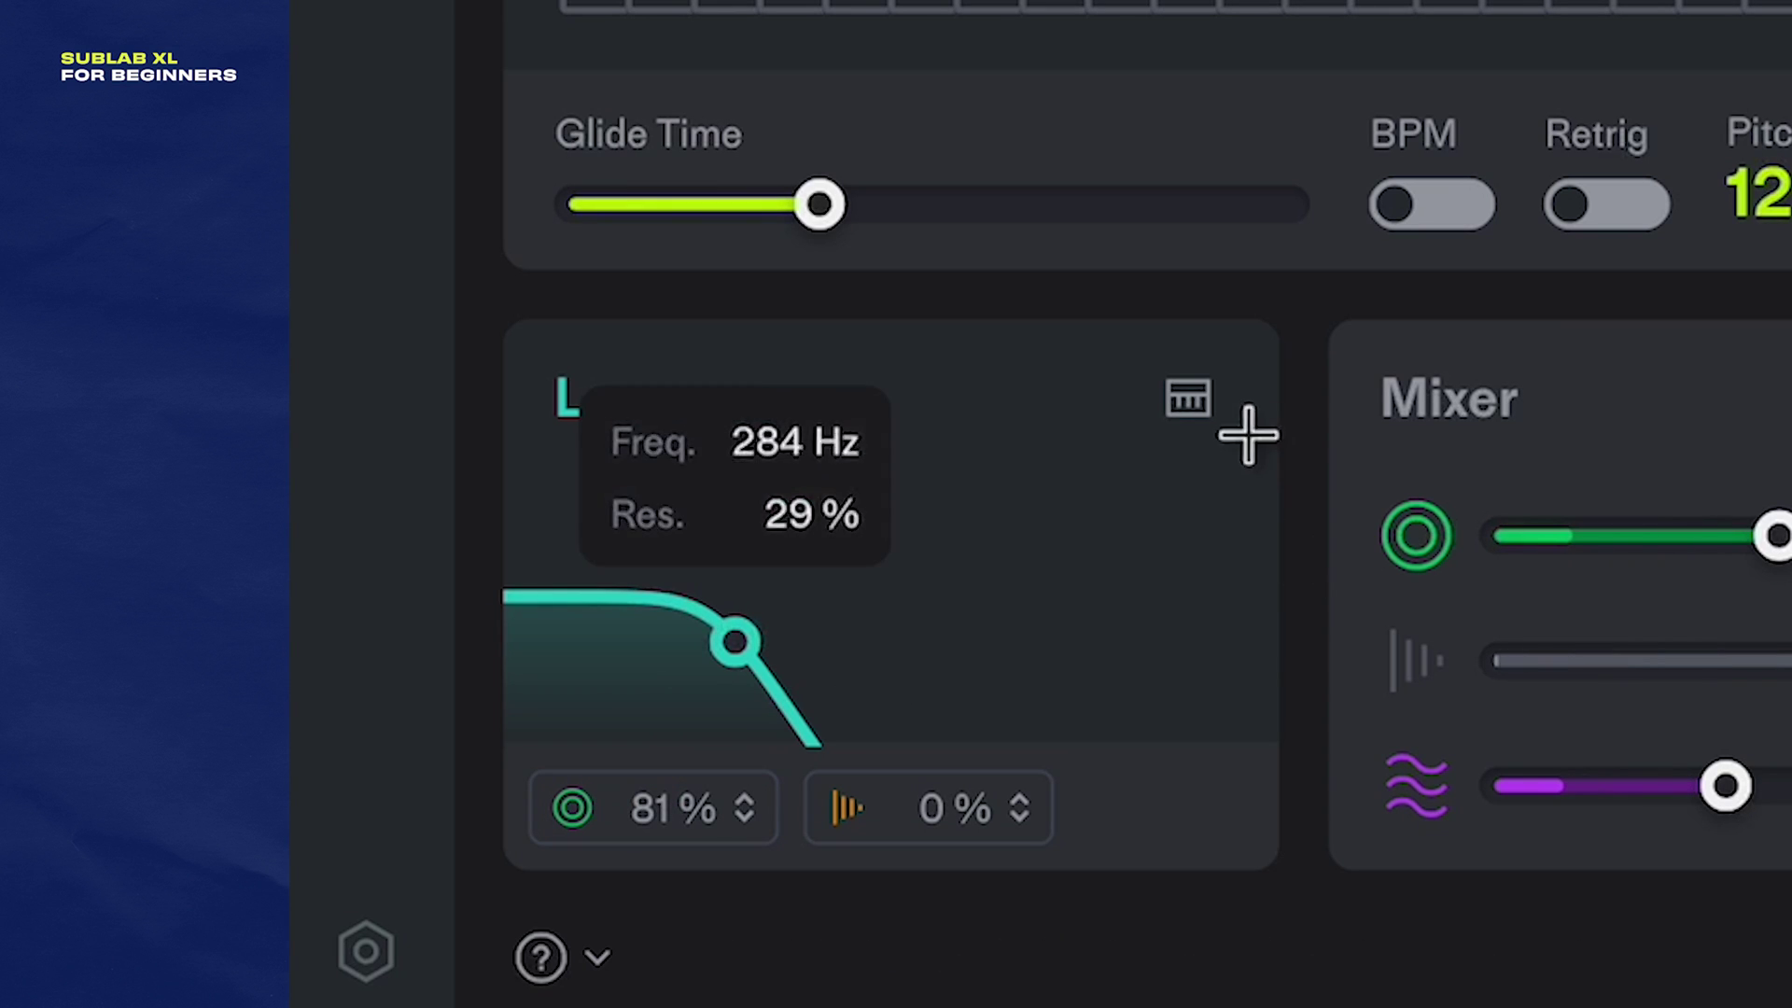
left_click(1212, 422)
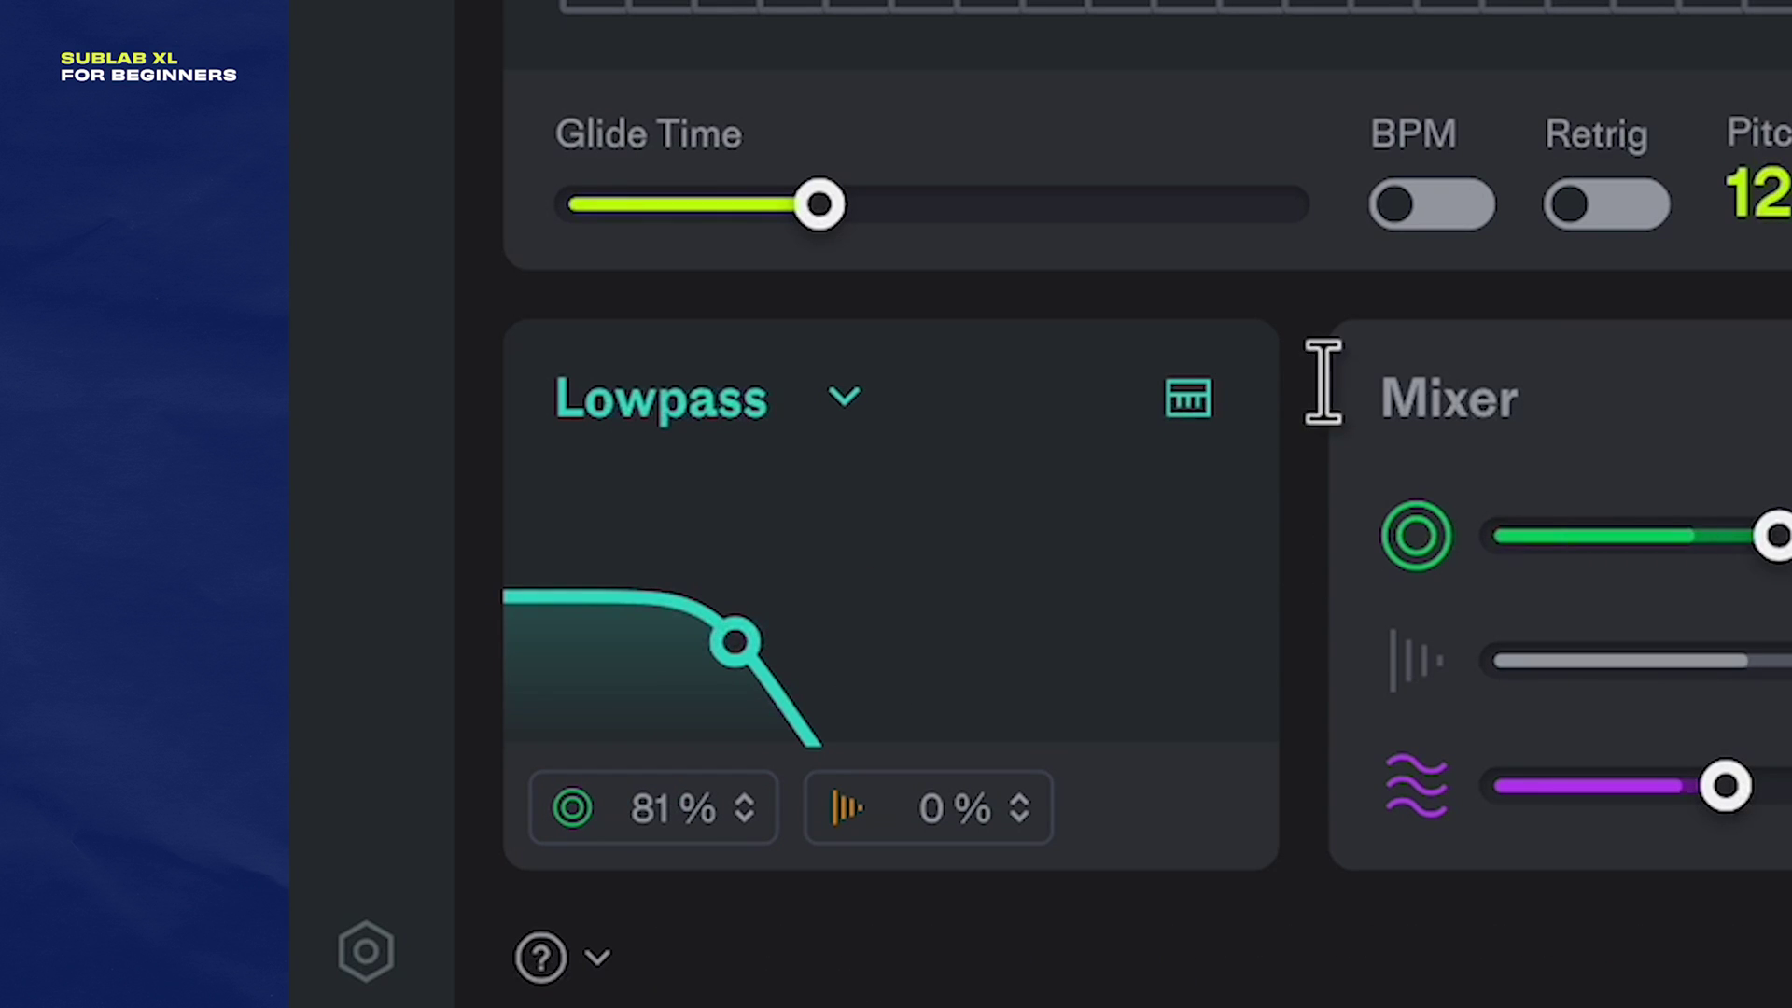
Step: Route 70% of the synth signal through the filter, leaving the sample share at 0%
left_click_drag(700, 792, 668, 796)
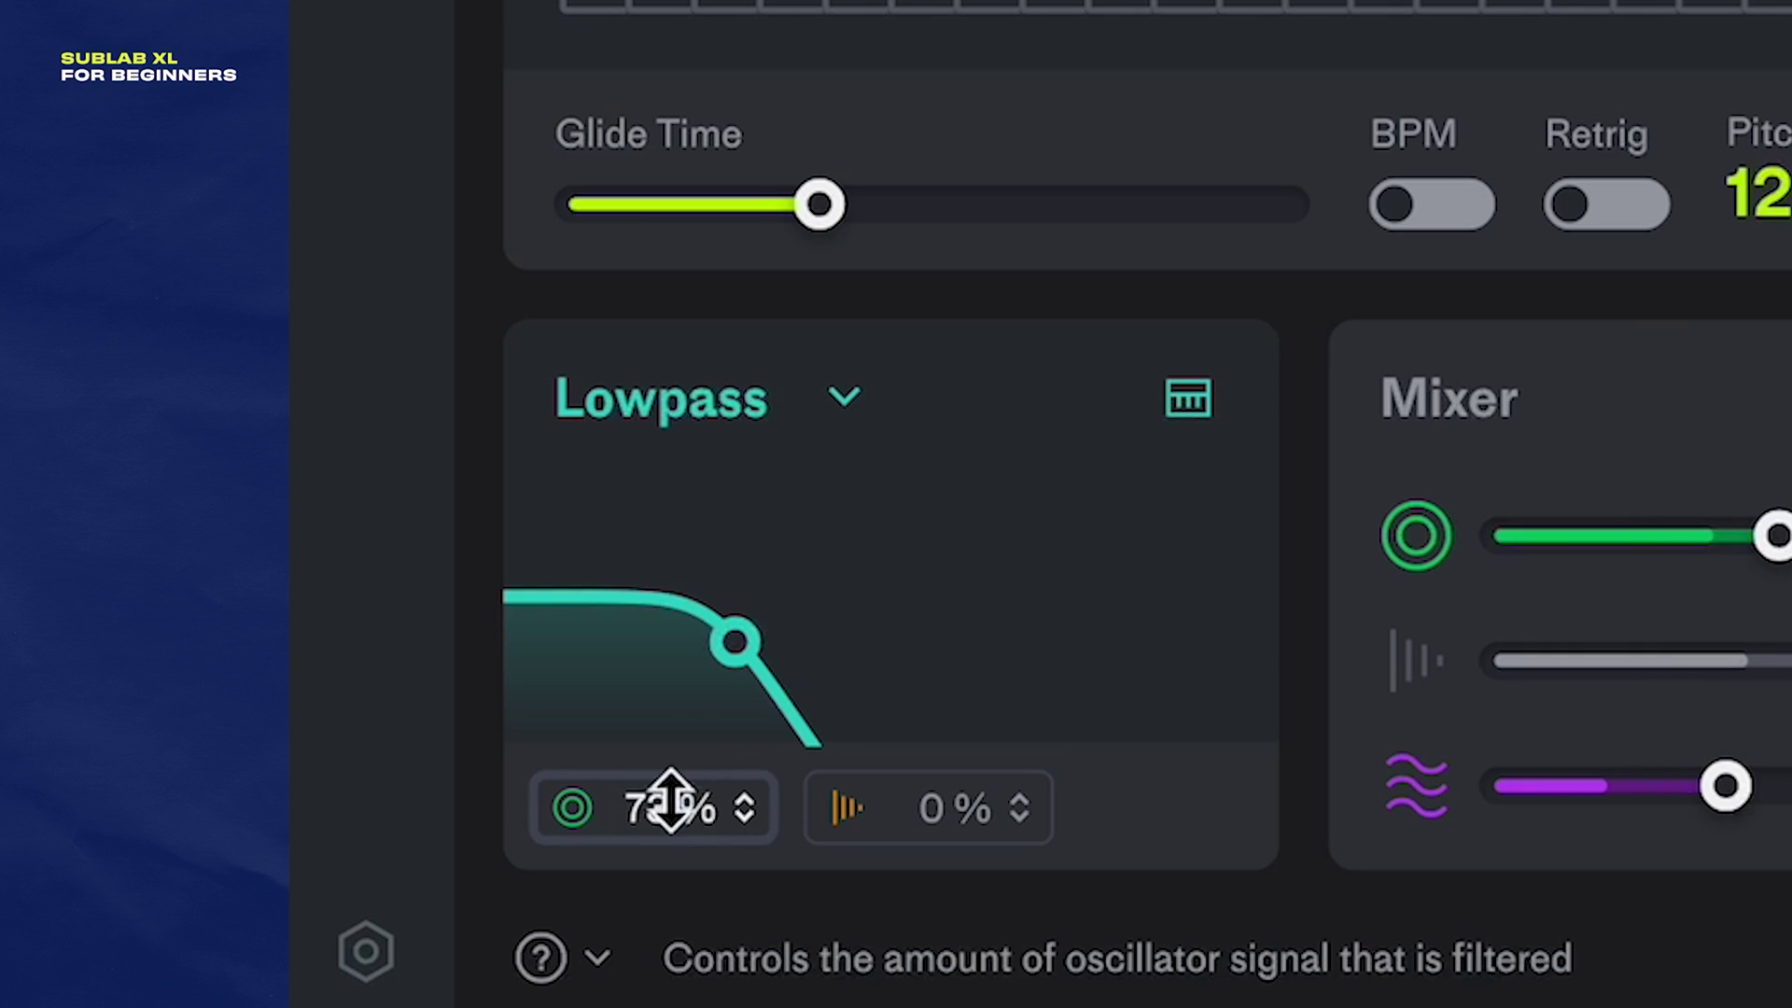
left_click(1413, 539)
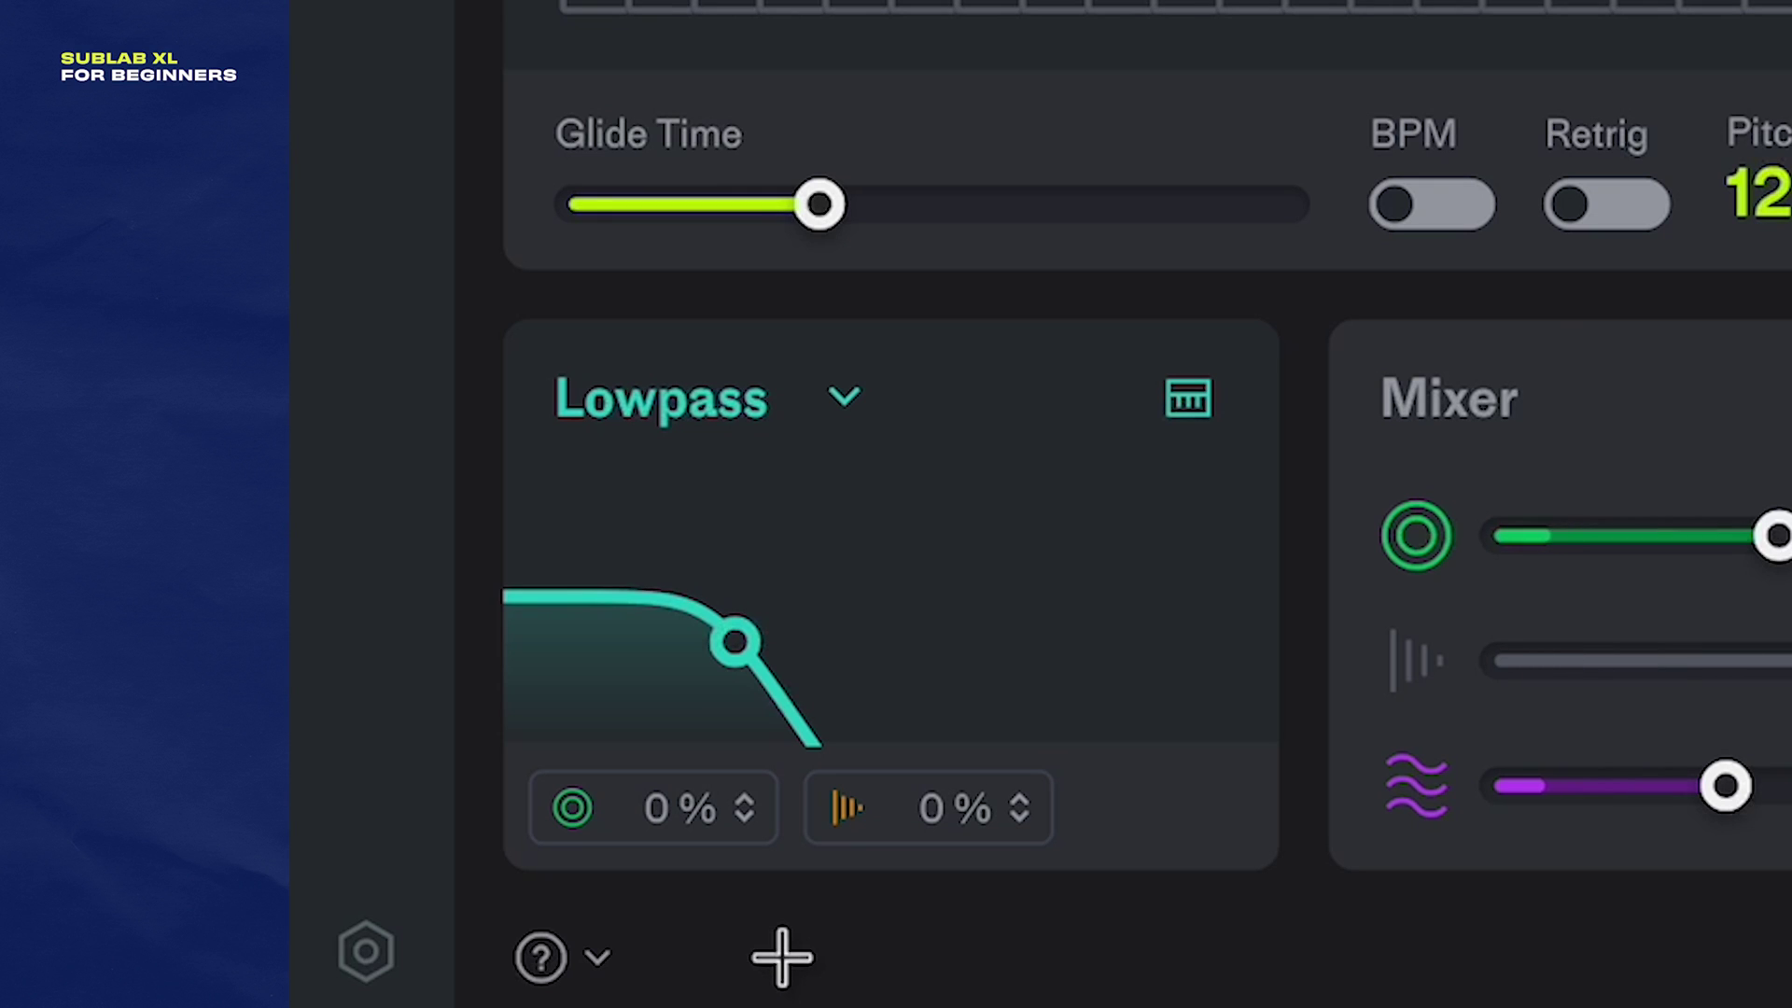
left_click_drag(700, 821, 694, 668)
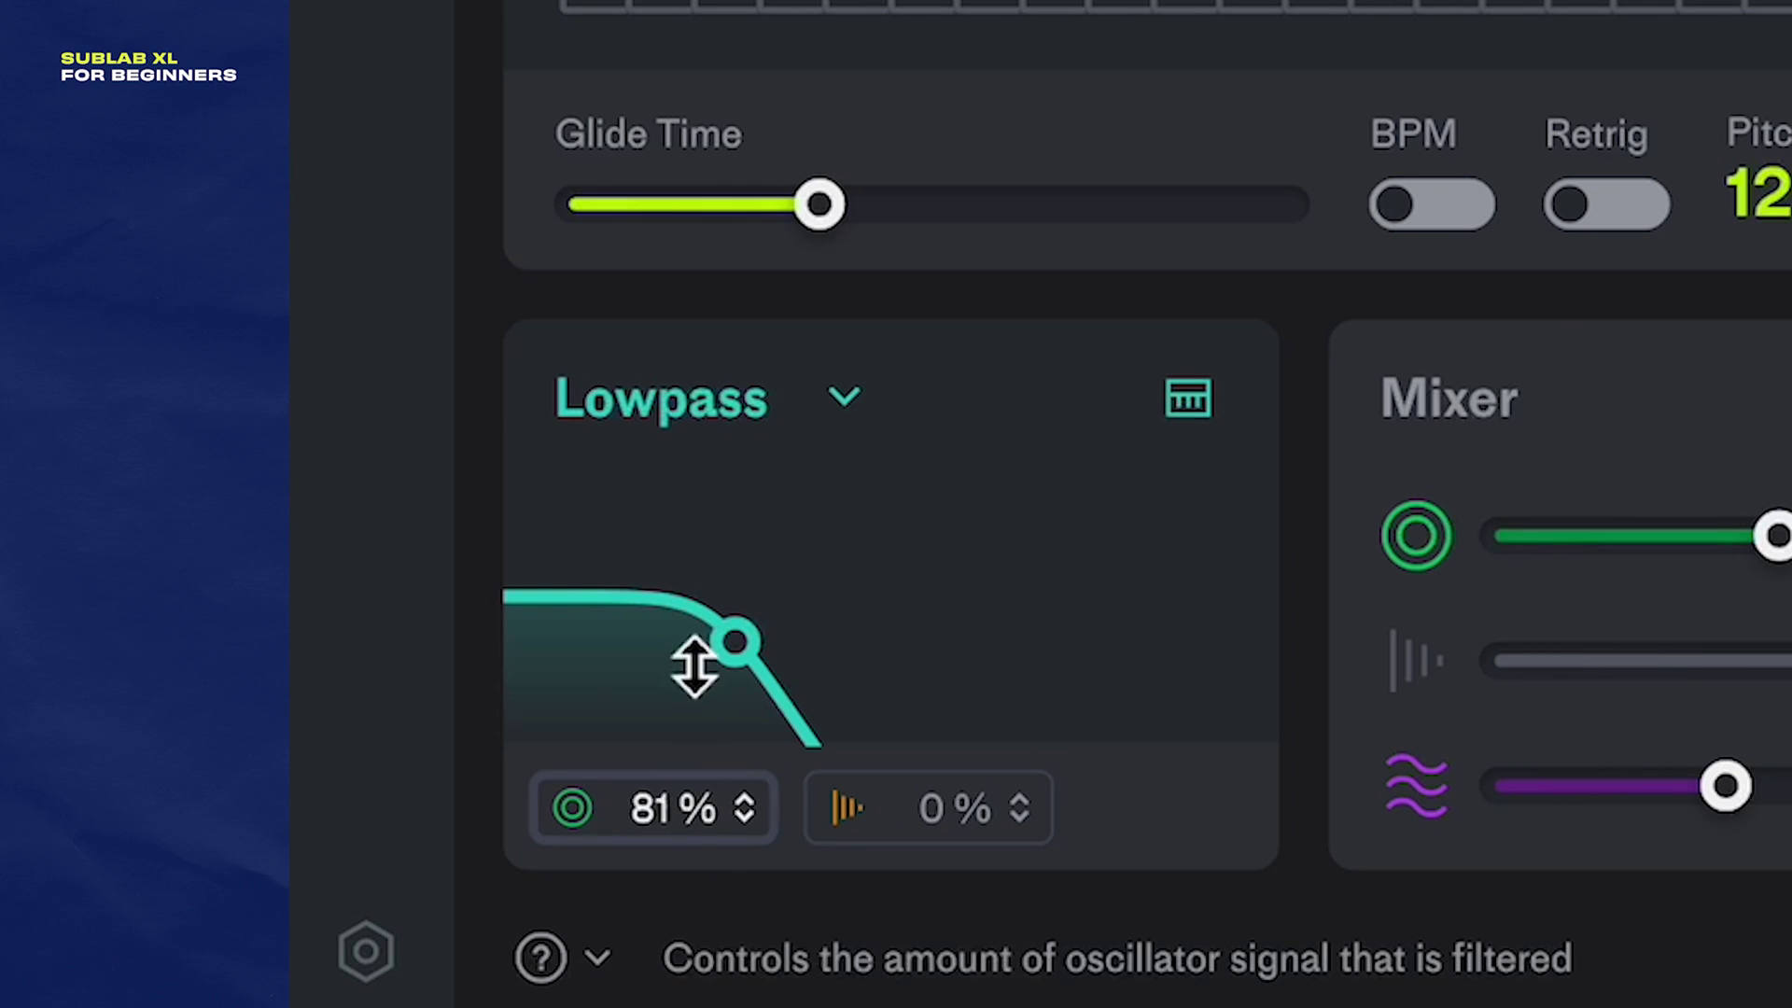
left_click_drag(688, 839, 687, 849)
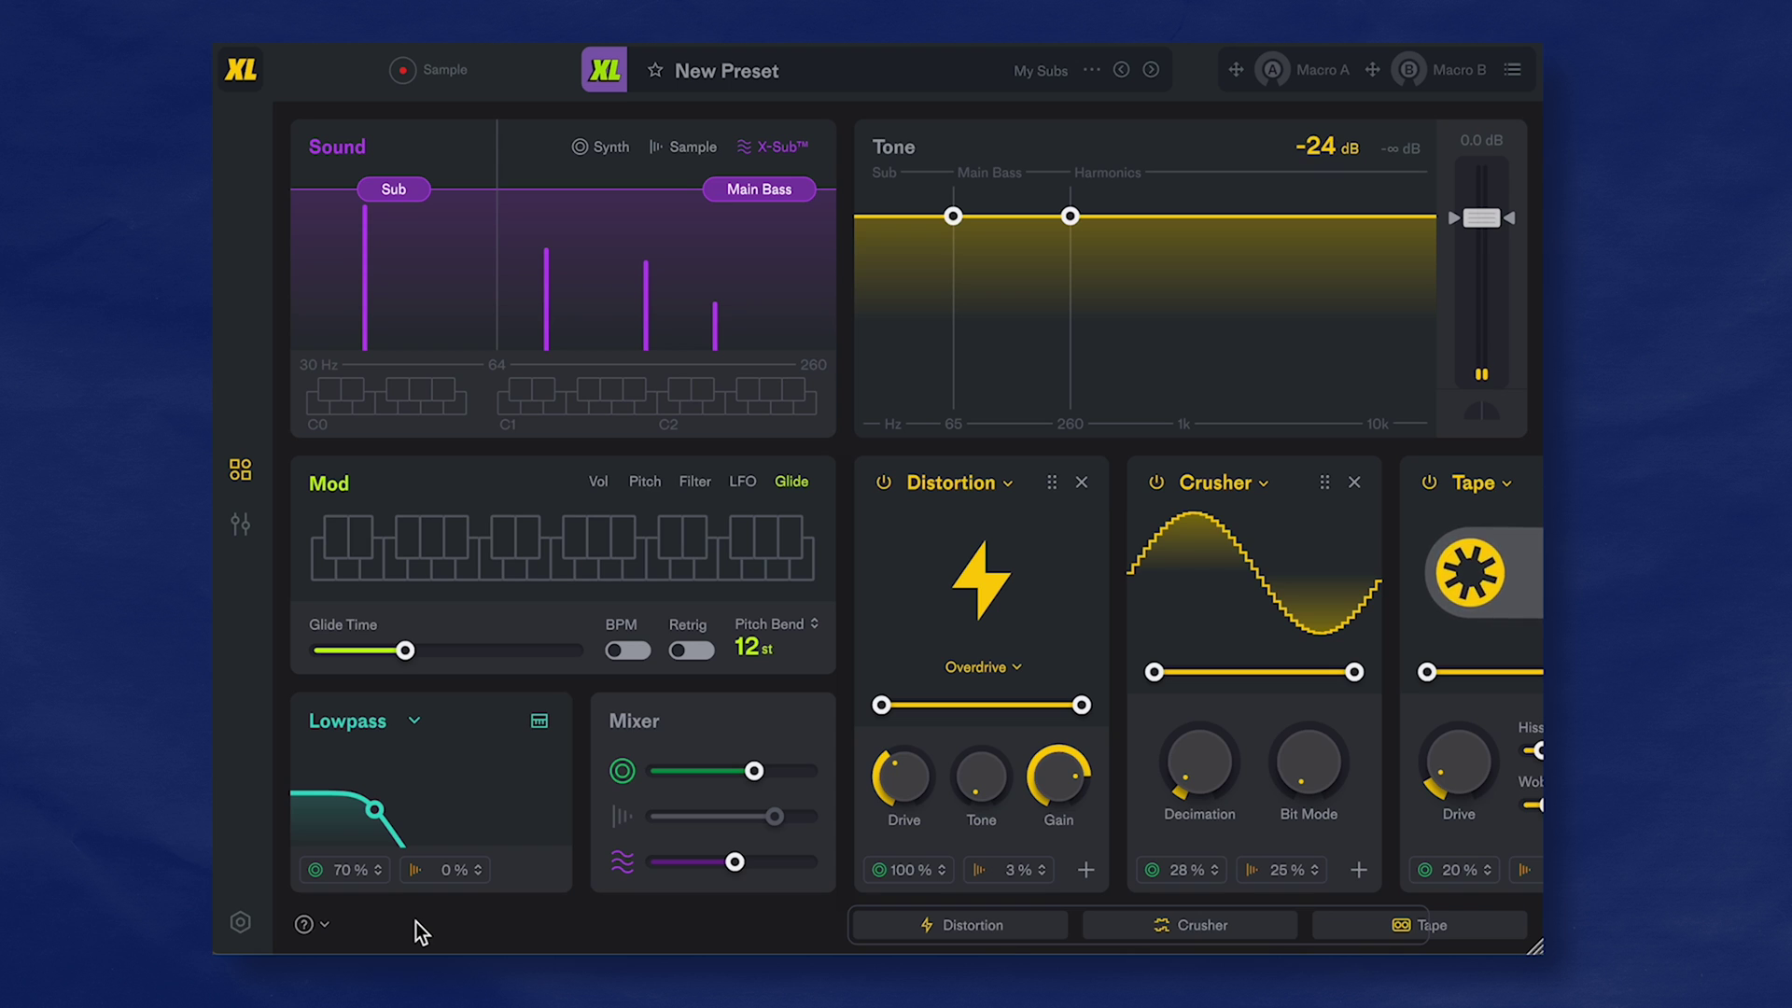
Step: Load ReverseDistortedKick.wav as the sample layer and raise its Impact to 44%
left_click(691, 147)
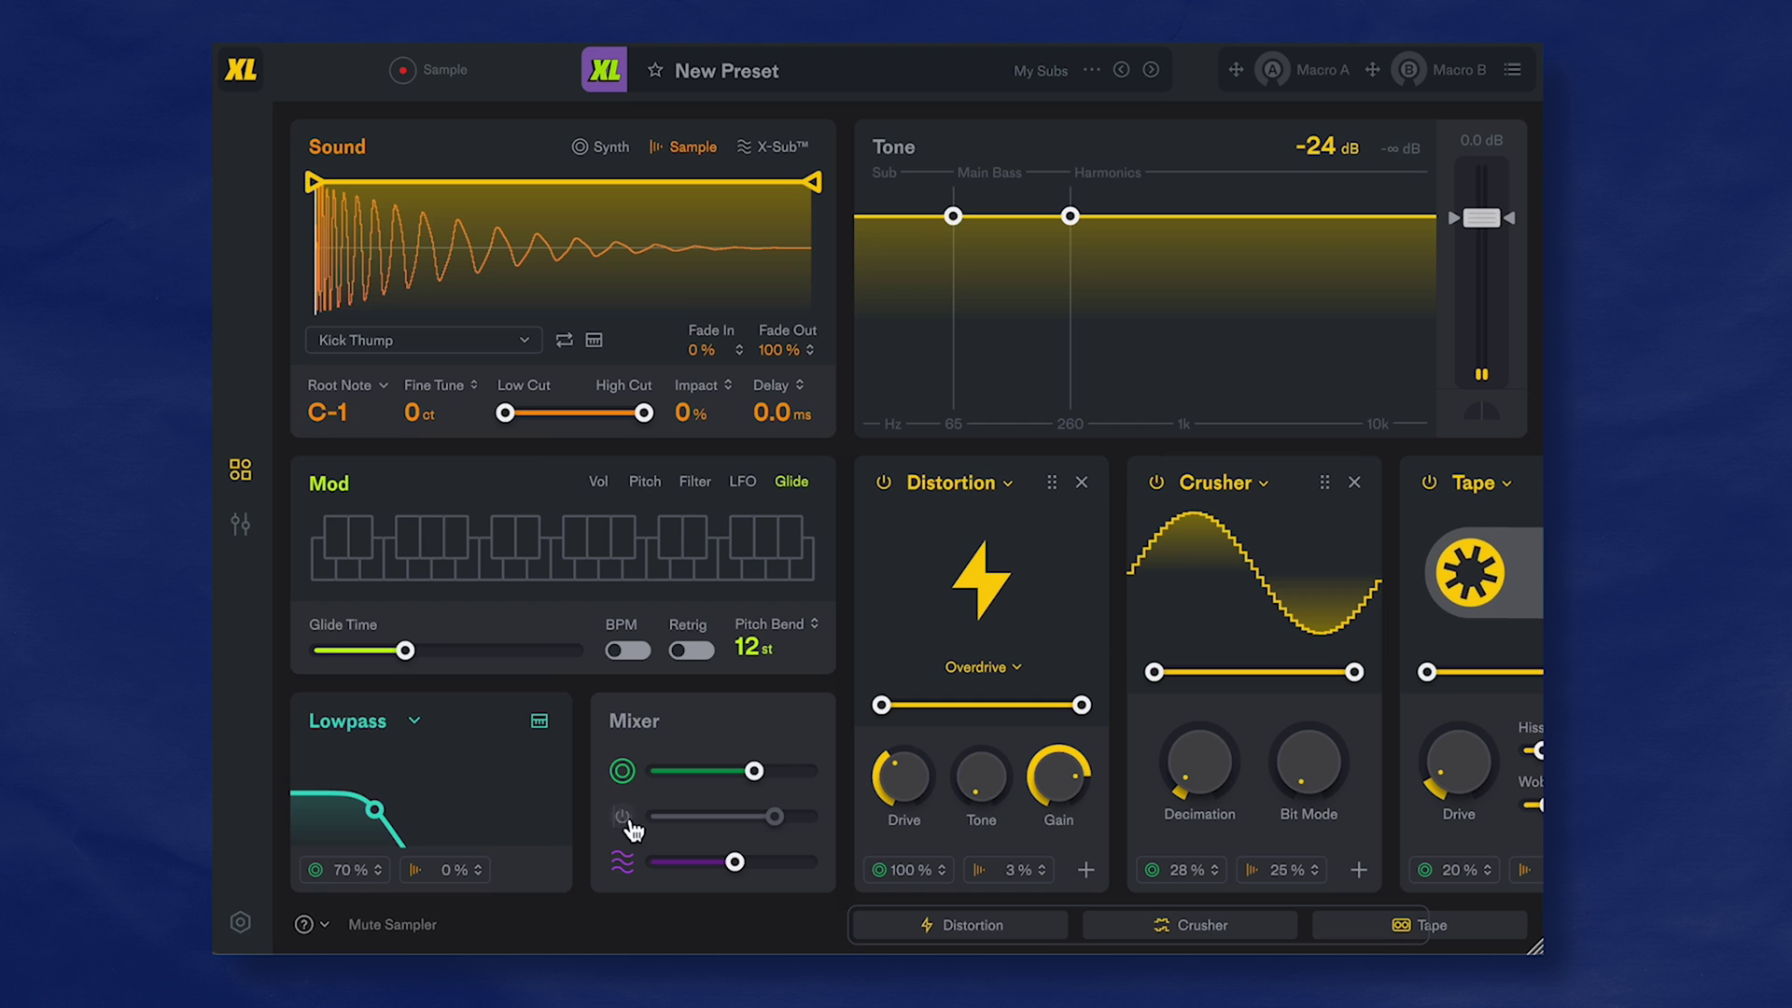
left_click(452, 344)
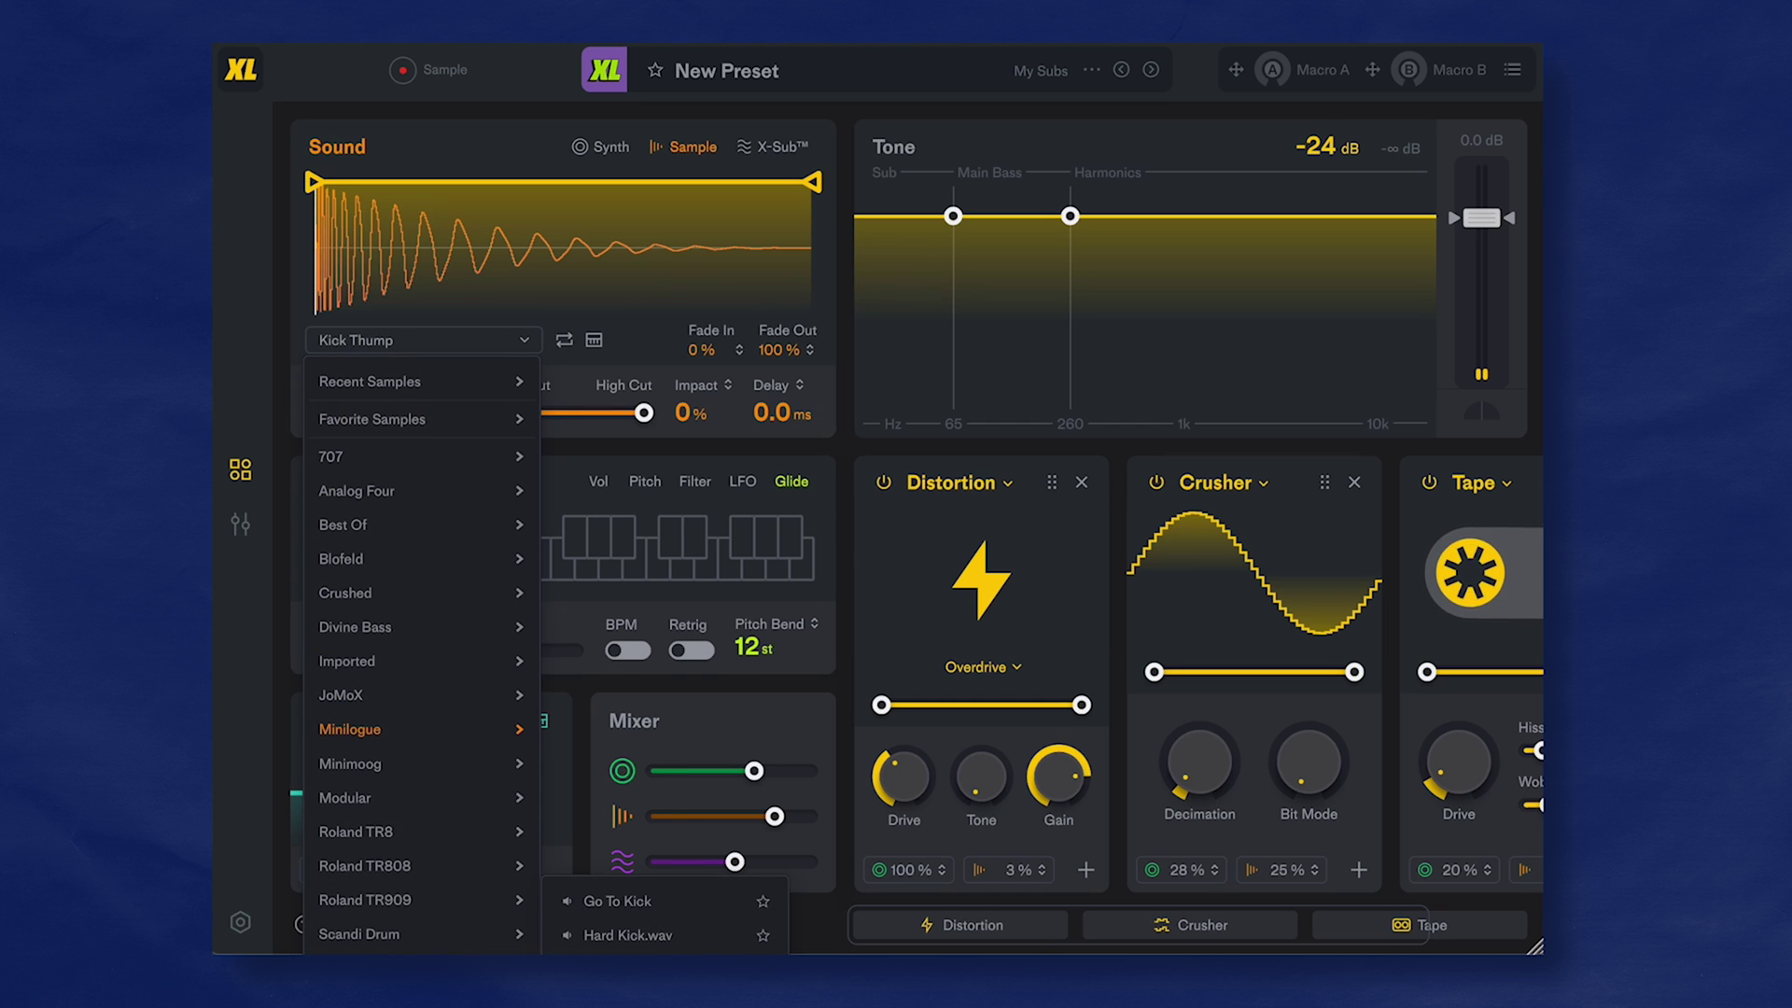
left_click(635, 935)
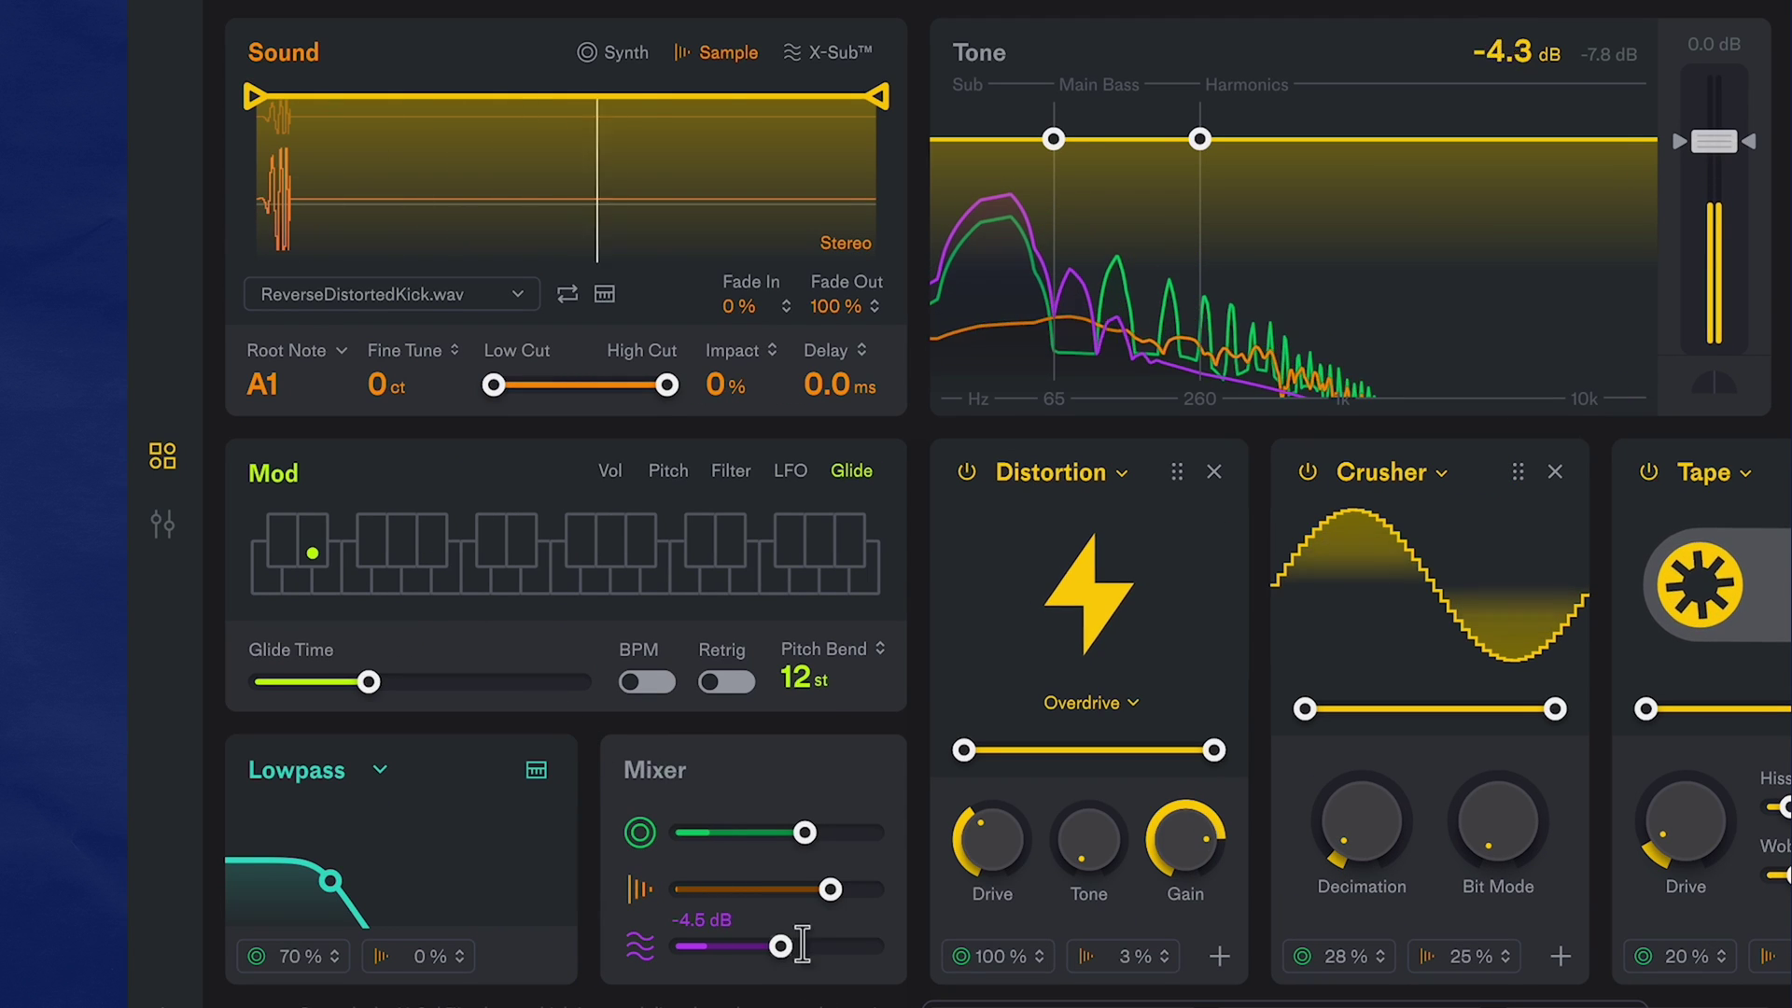
left_click_drag(810, 914, 732, 914)
left_click_drag(733, 384, 732, 355)
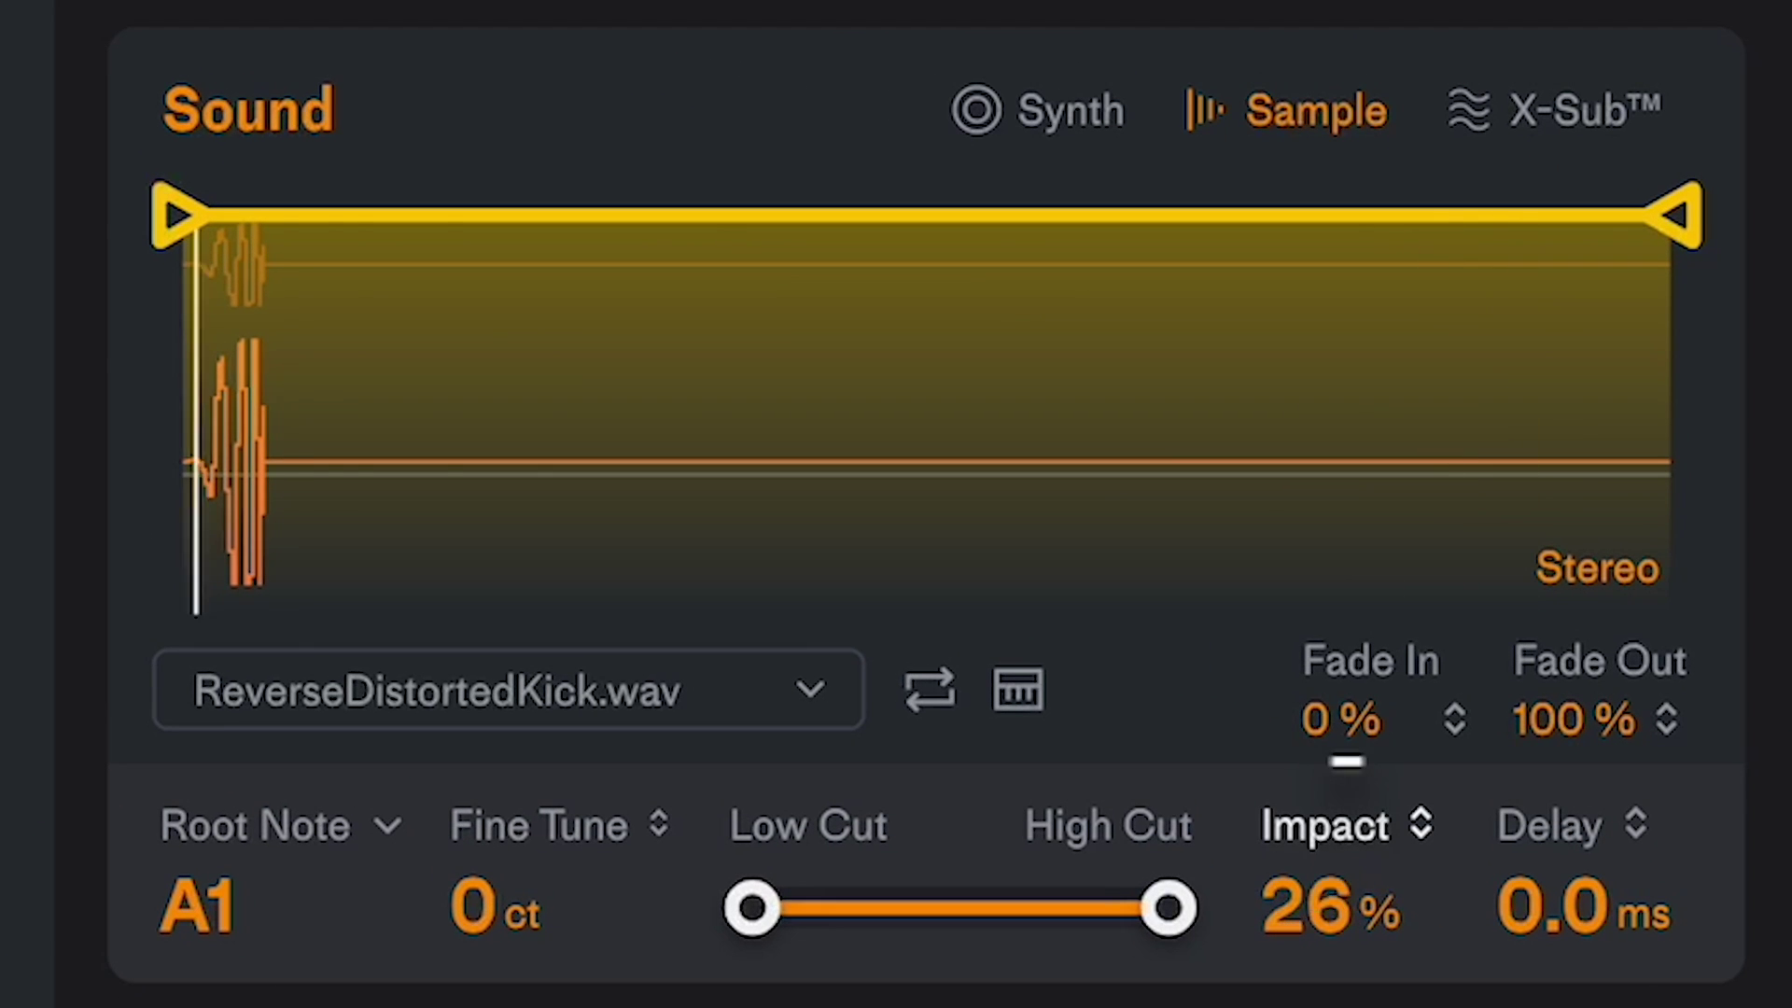
left_click_drag(1348, 633, 1357, 674)
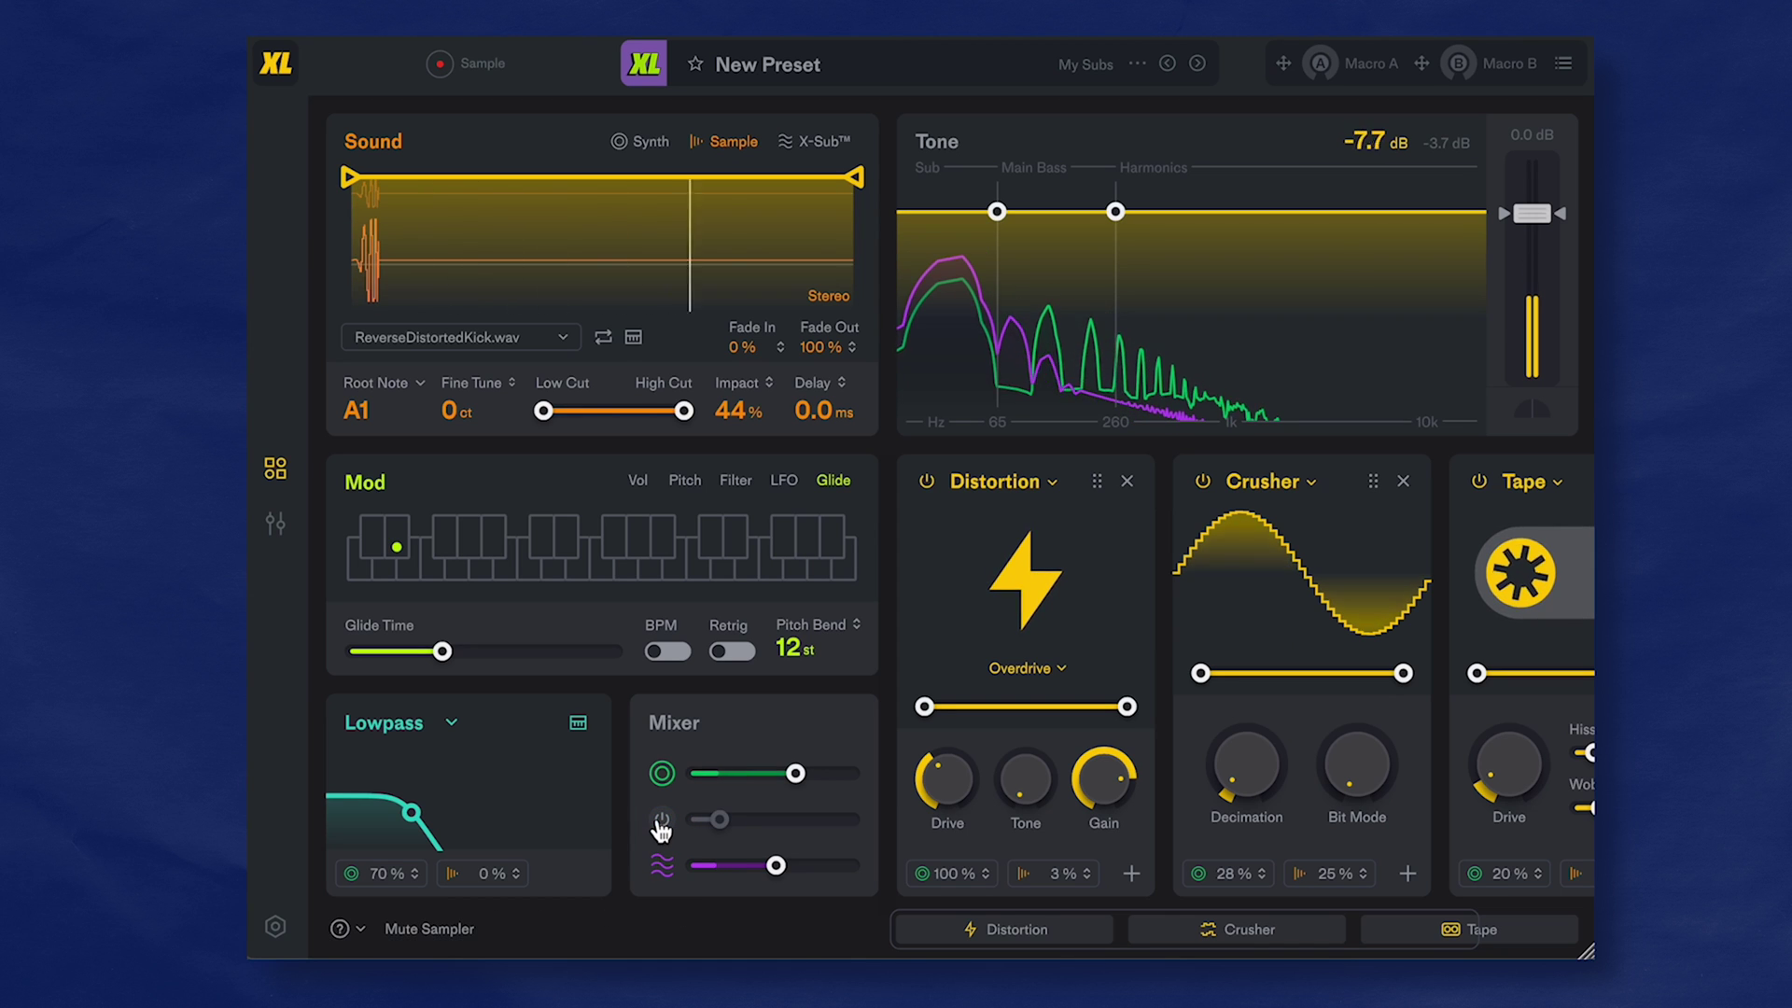
Step: Unmute the Sampler in the Mixer at -12.8 dB
left_click(661, 822)
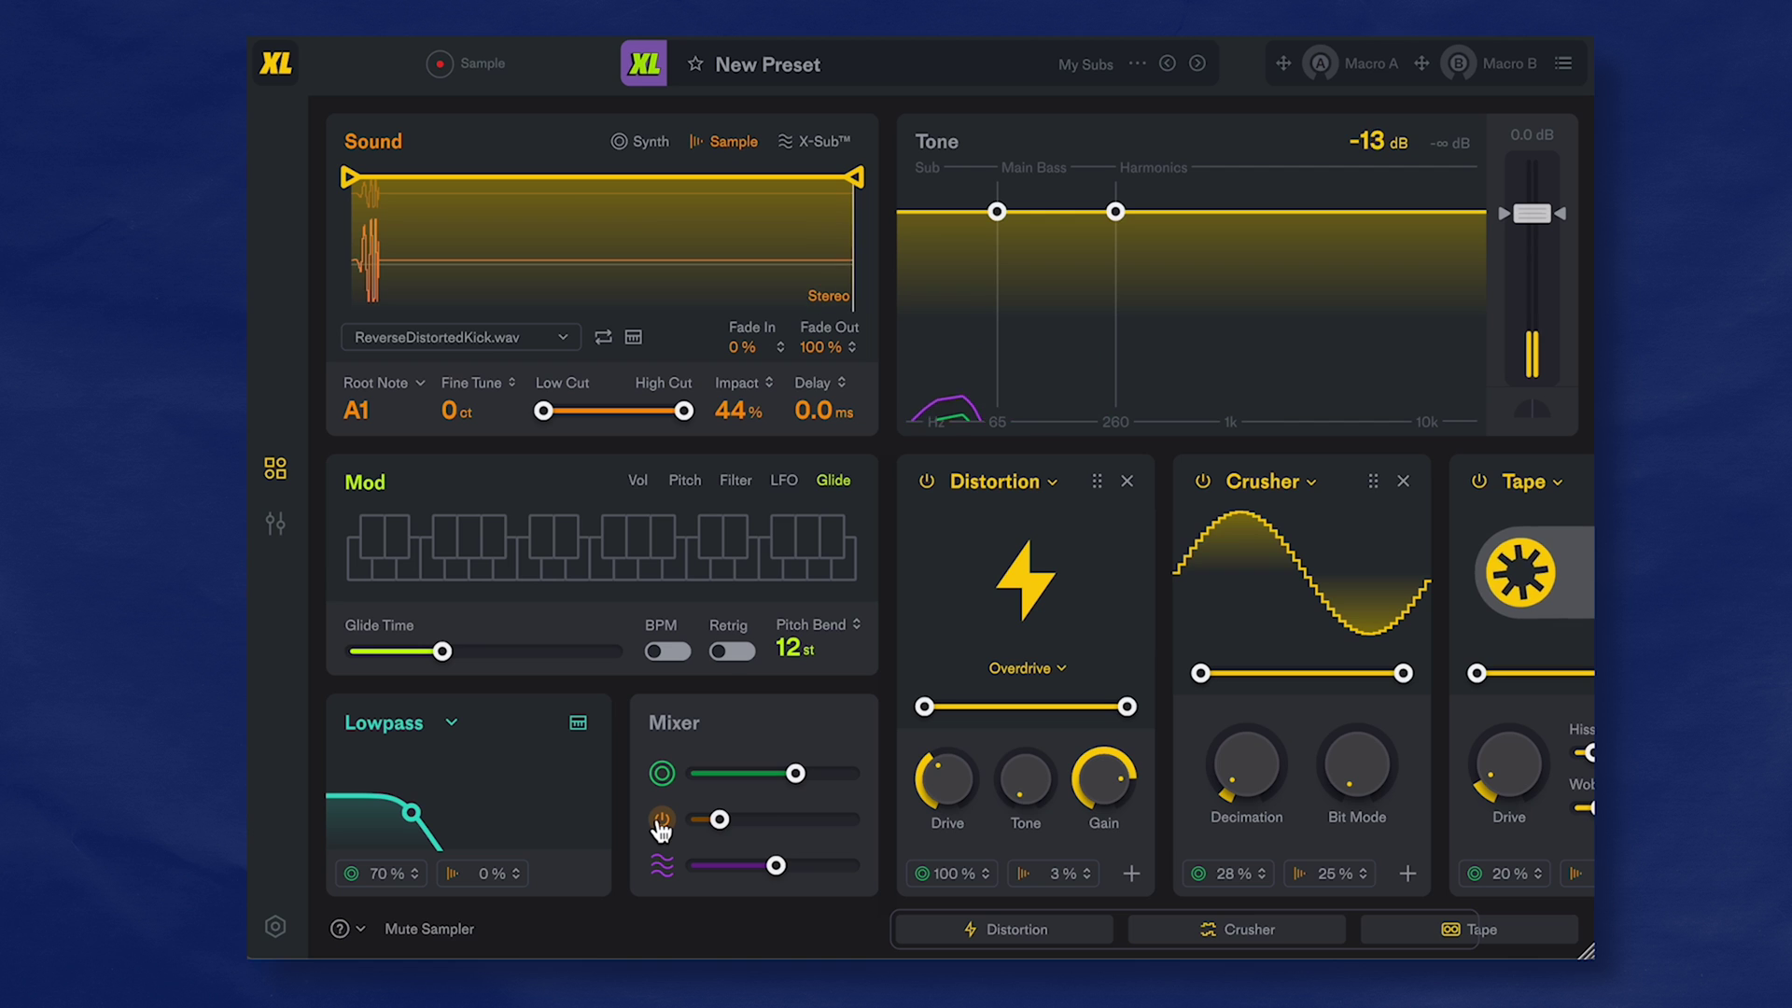
mouse_move(727, 826)
left_click_drag(726, 826, 731, 829)
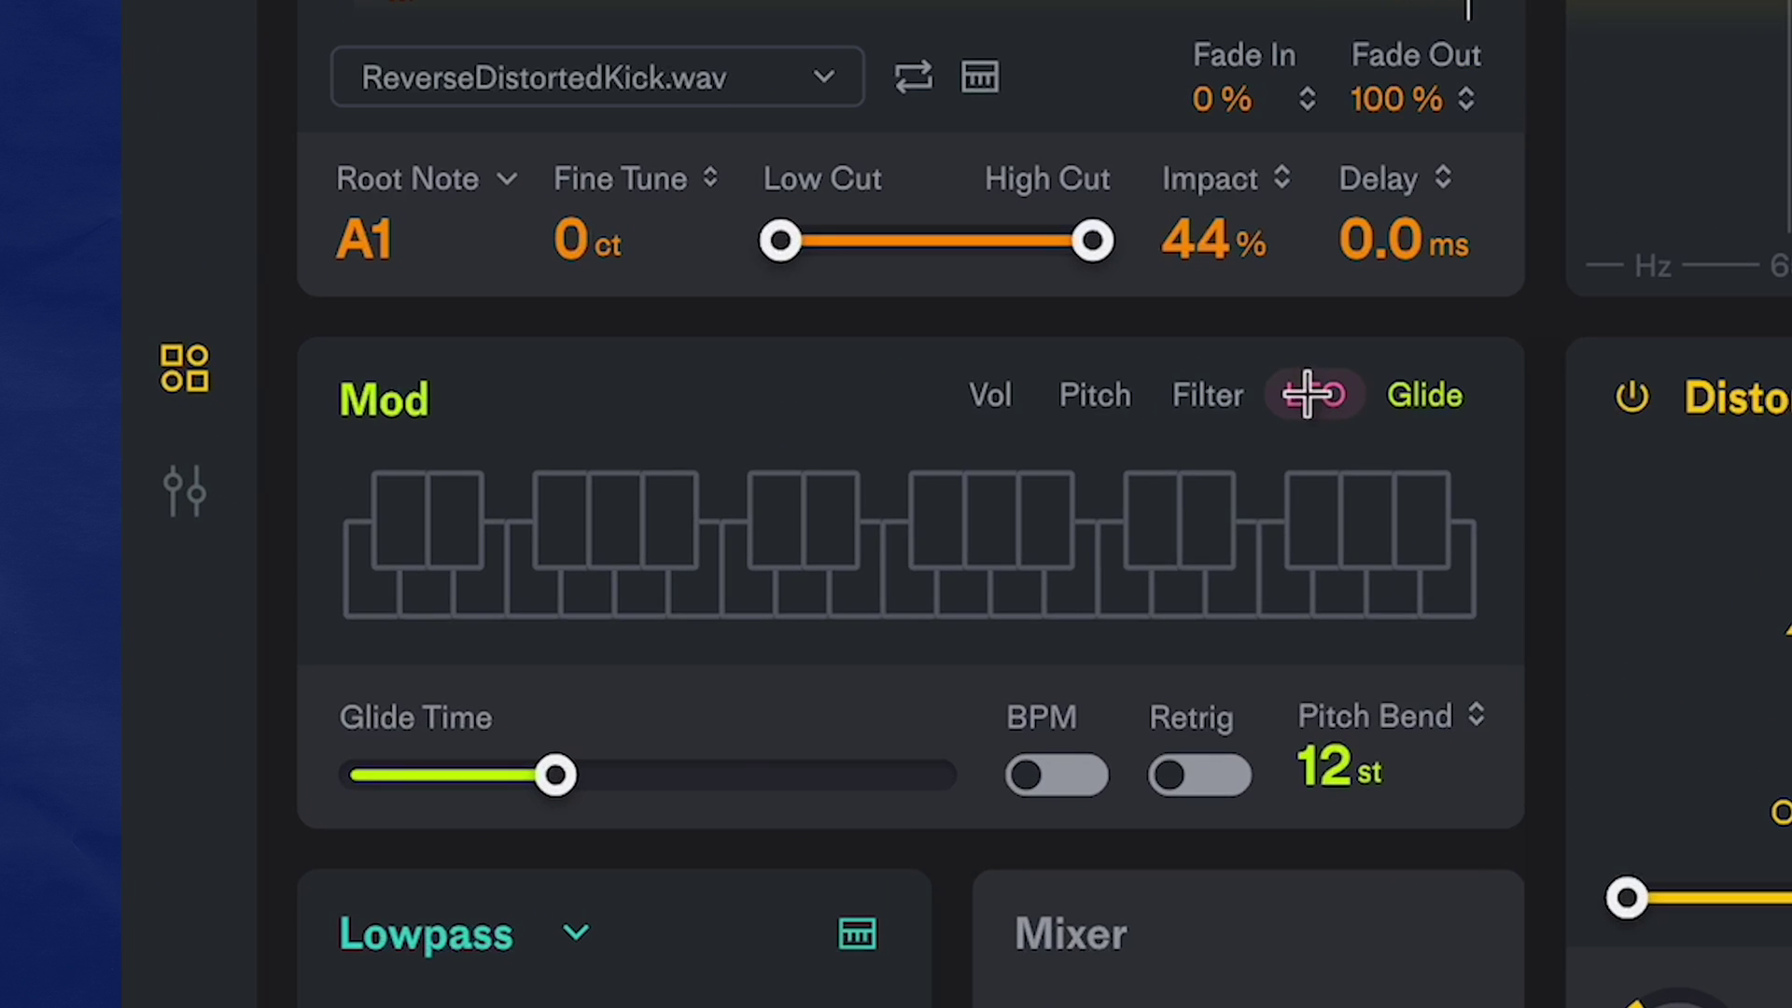
left_click(782, 481)
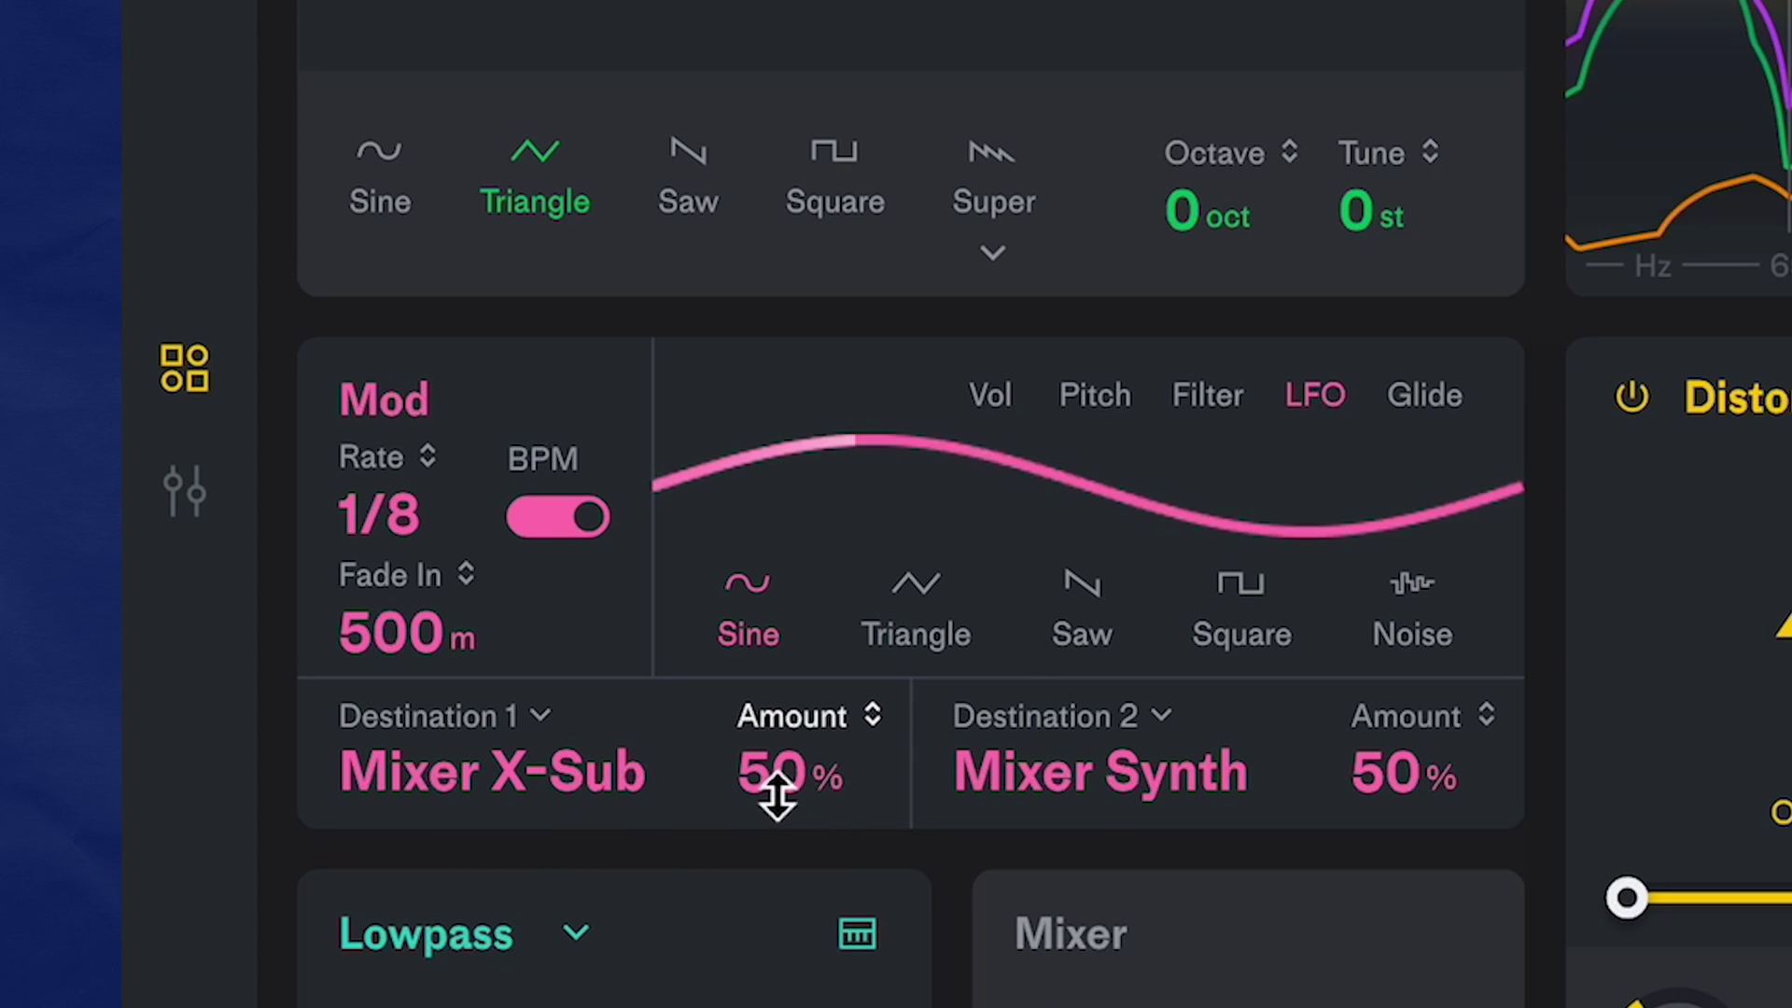
Step: Set the LFO modulation amounts to 15% on Mixer X-Sub and 23% on Mixer Synth
left_click_drag(767, 784, 812, 705)
left_click_drag(1419, 788, 1440, 864)
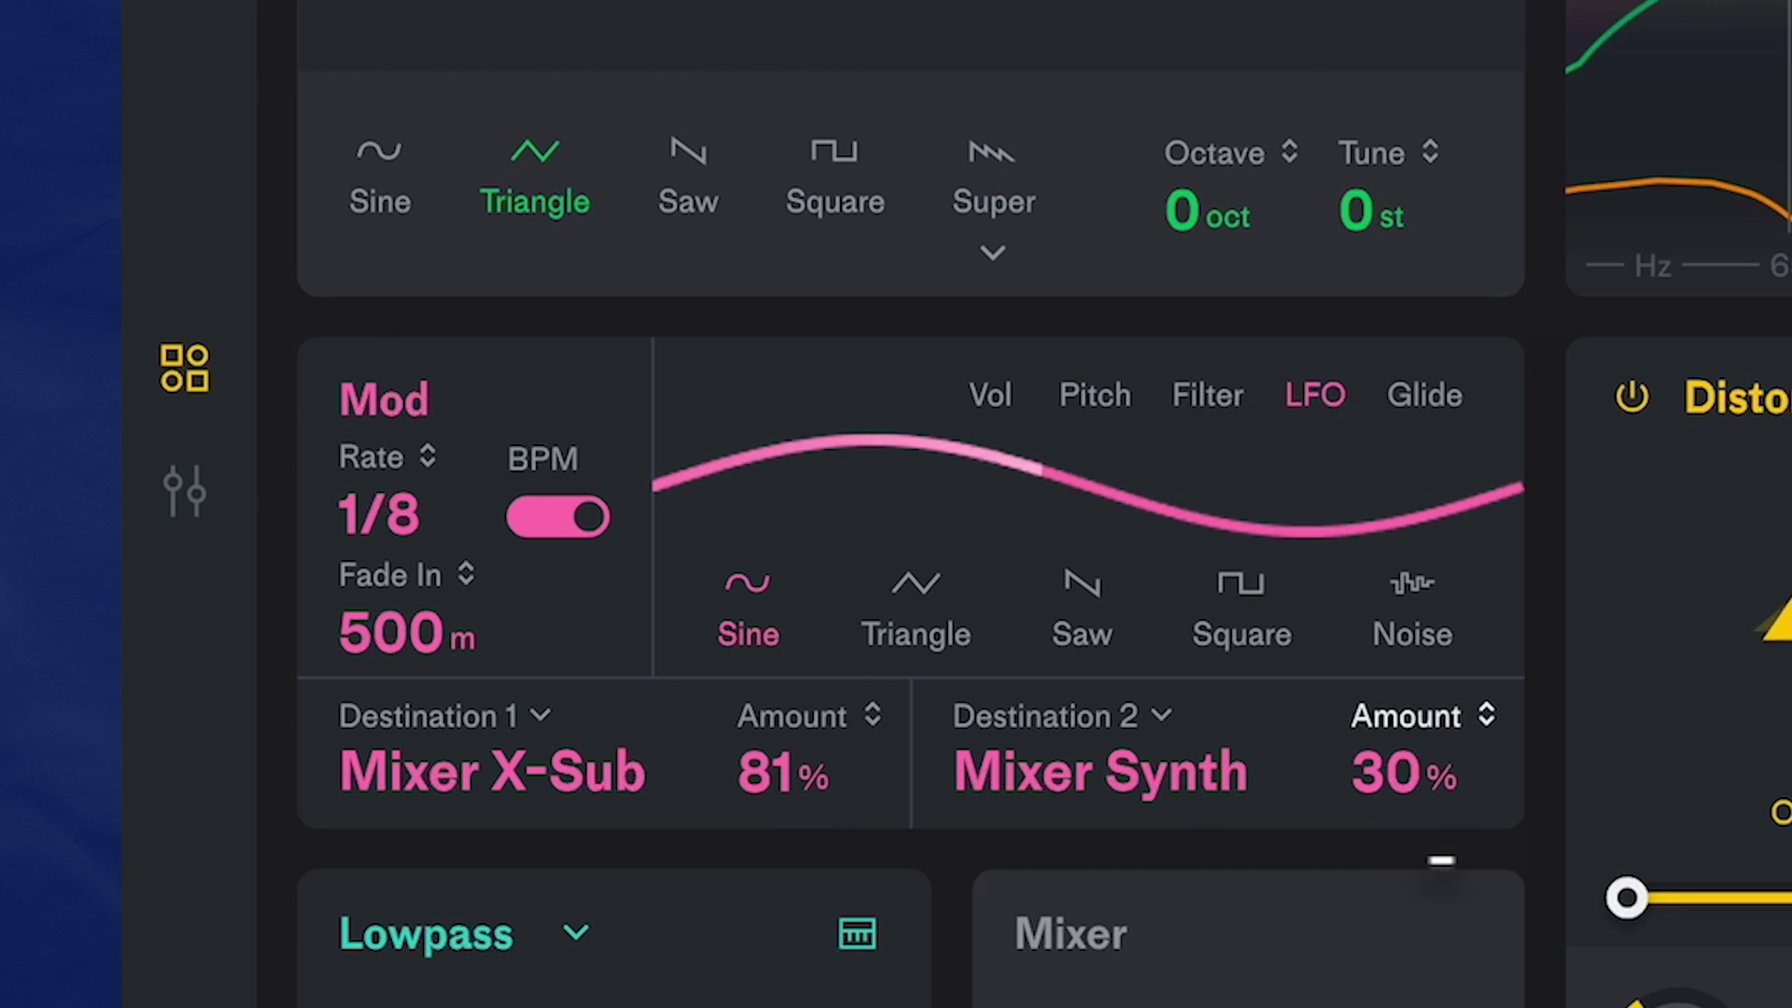
left_click_drag(771, 788, 782, 1007)
mouse_move(1408, 768)
left_mouse_down()
mouse_move(1413, 831)
mouse_move(1397, 786)
left_mouse_up()
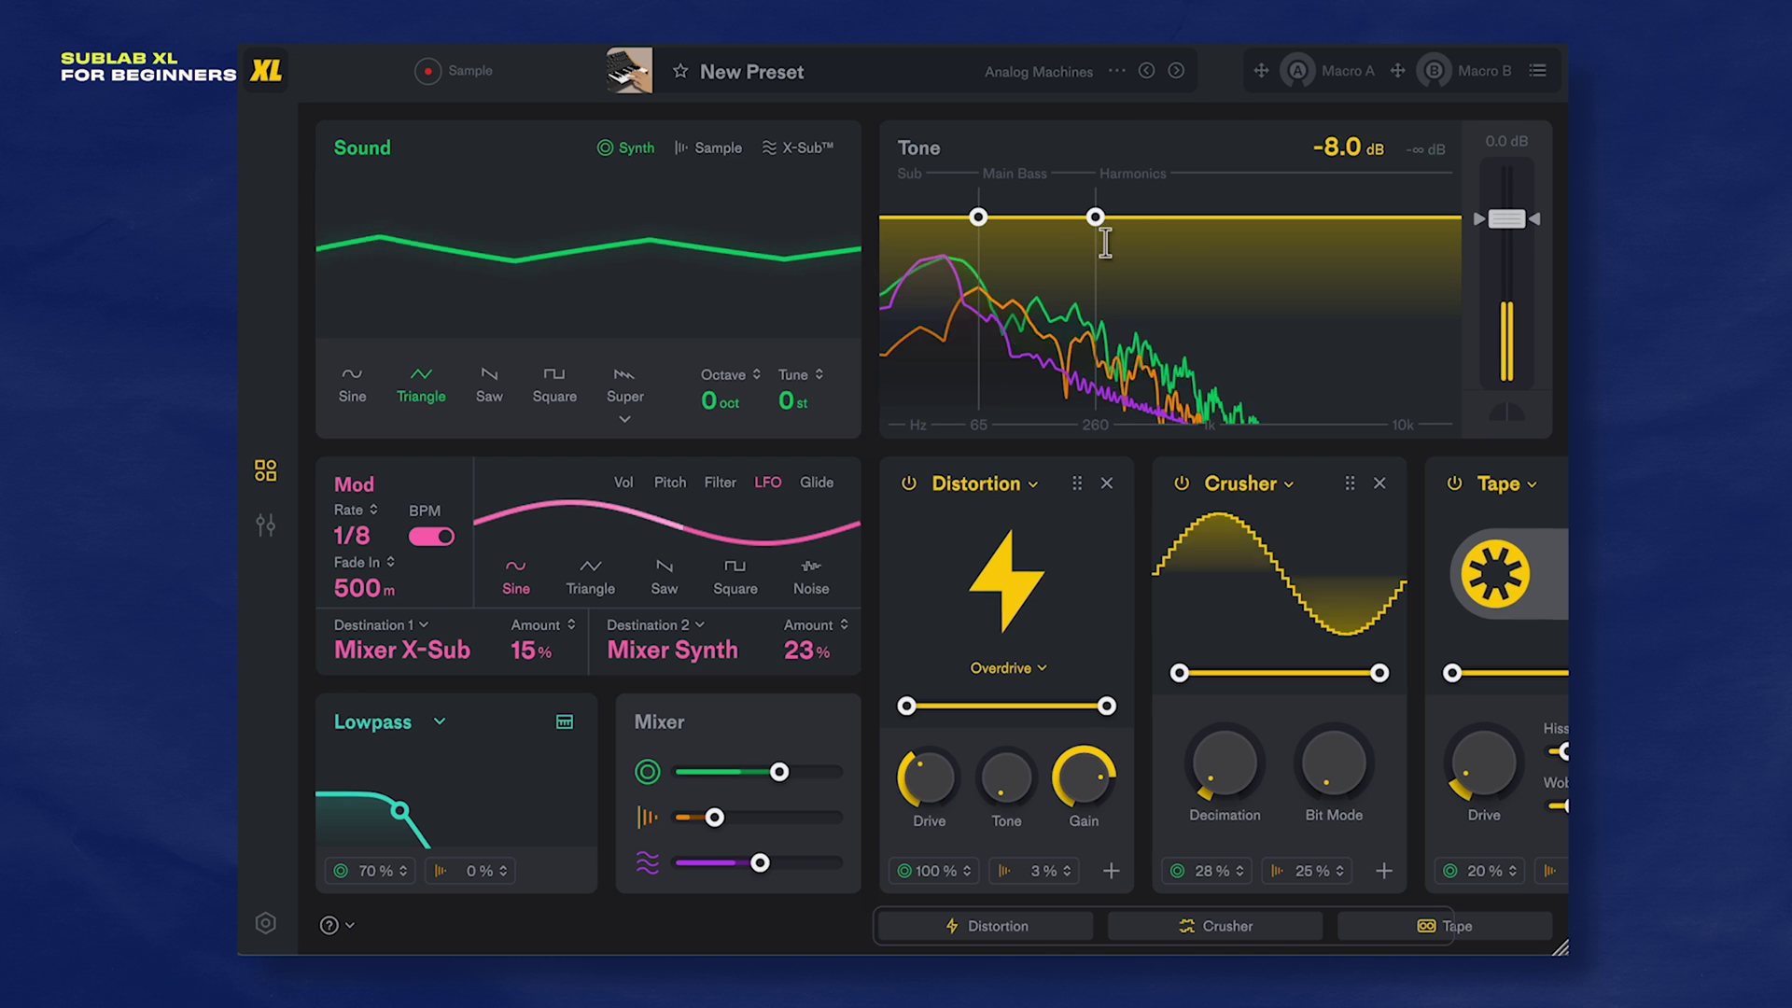
Step: Pull the tone curve's high-shelf node right and down to roll off the highs
left_click_drag(1101, 224, 1220, 336)
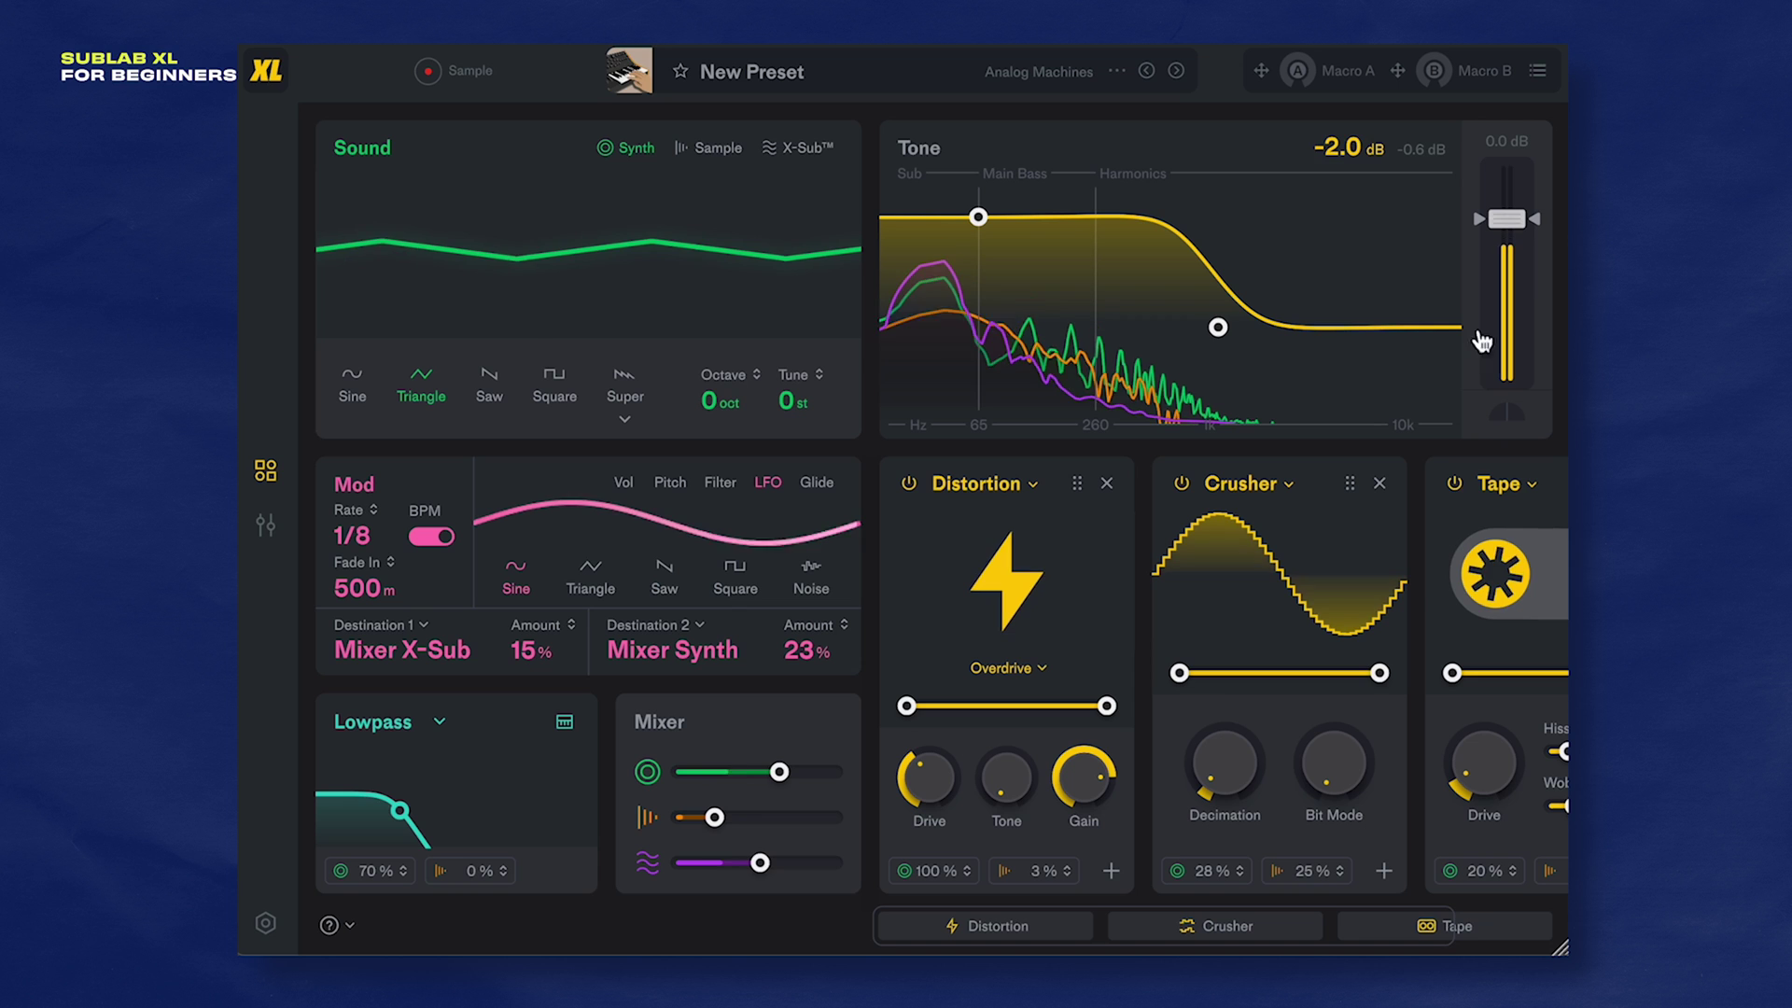
Step: Lower the master output level to -7.0 dB
mouse_move(1534, 220)
left_mouse_down()
mouse_move(1547, 320)
mouse_move(1542, 294)
left_mouse_up()
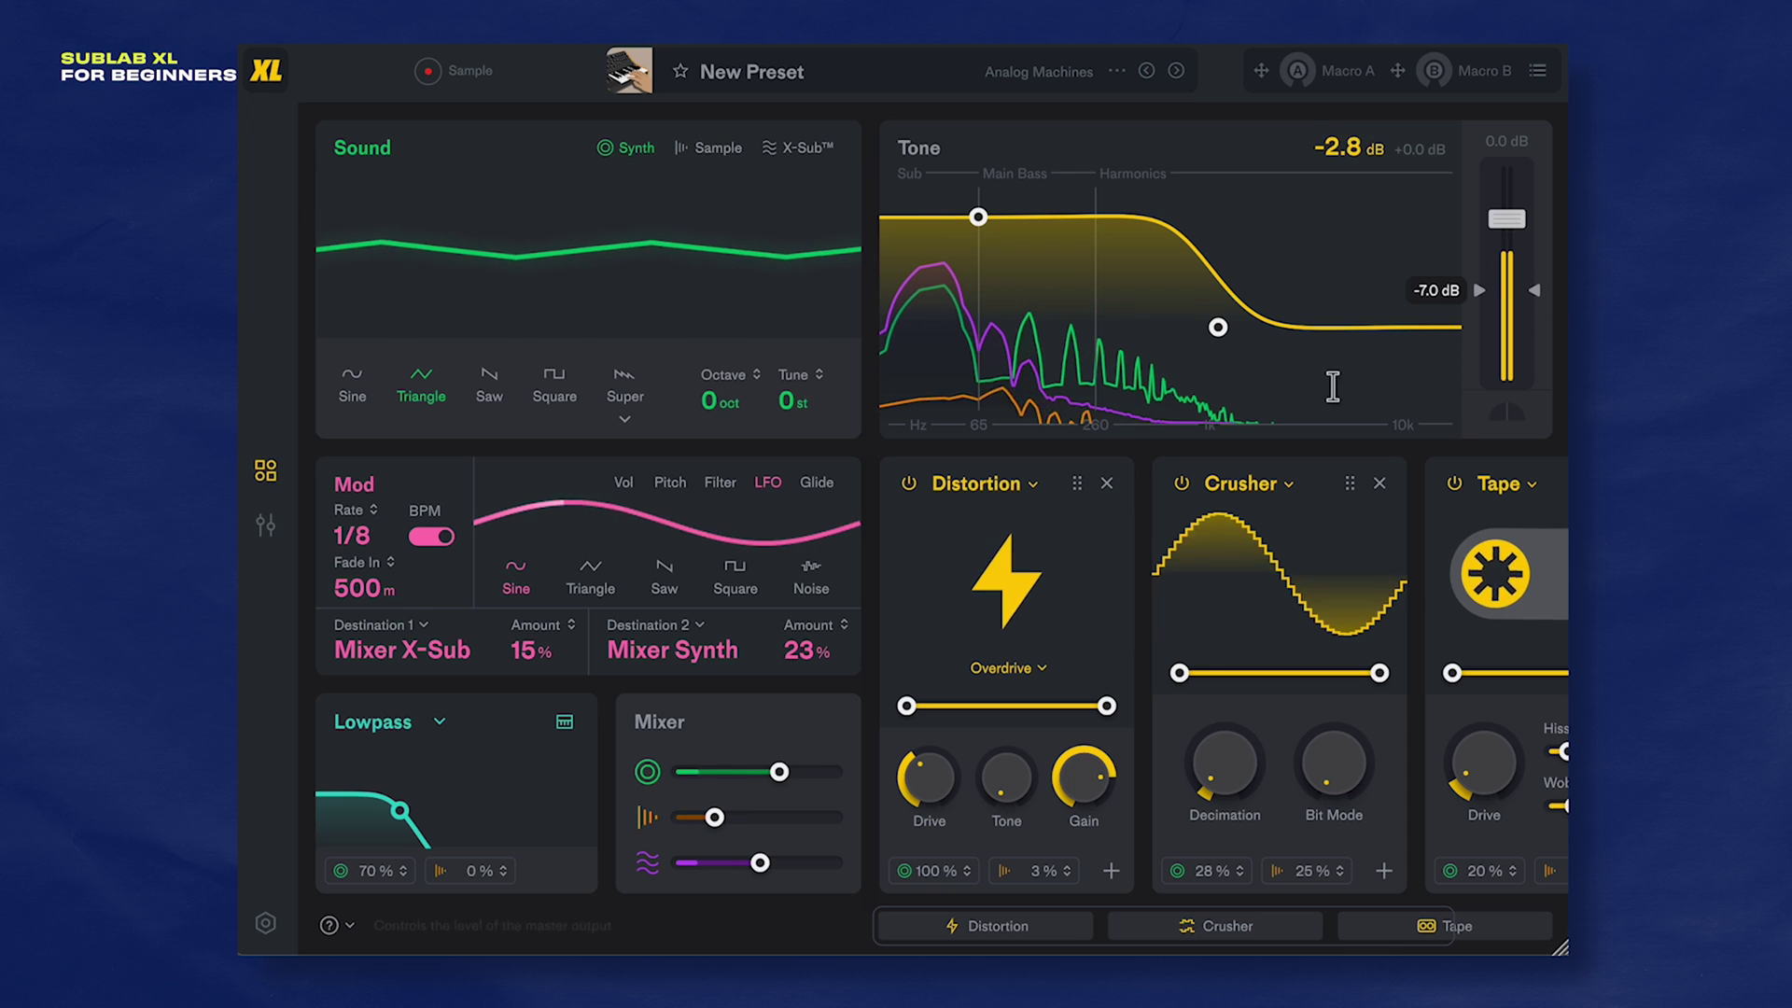